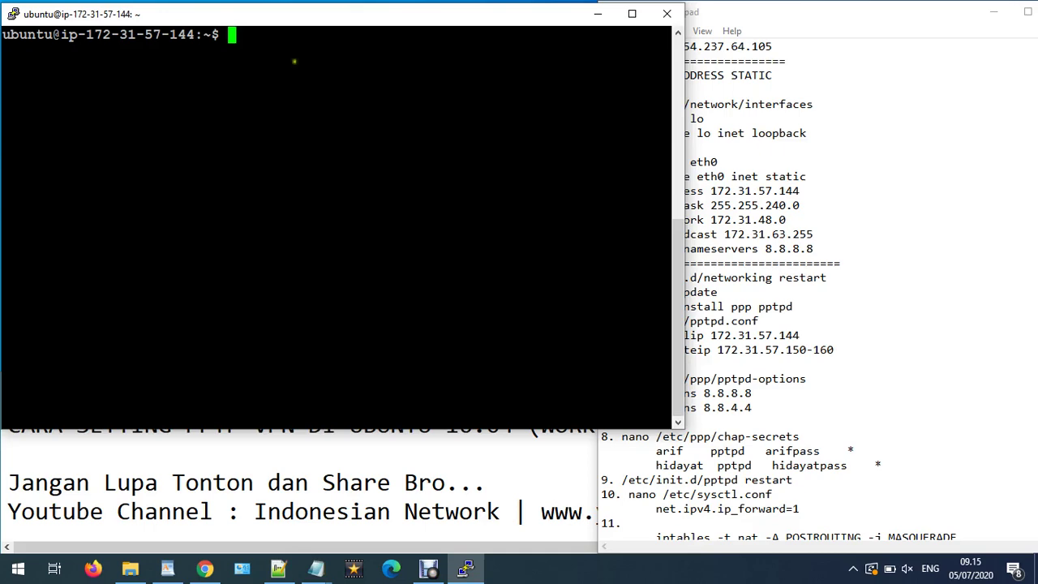
- Switch from PuTTY to the EC2 Instances console showing the t2.micro instance
click(205, 569)
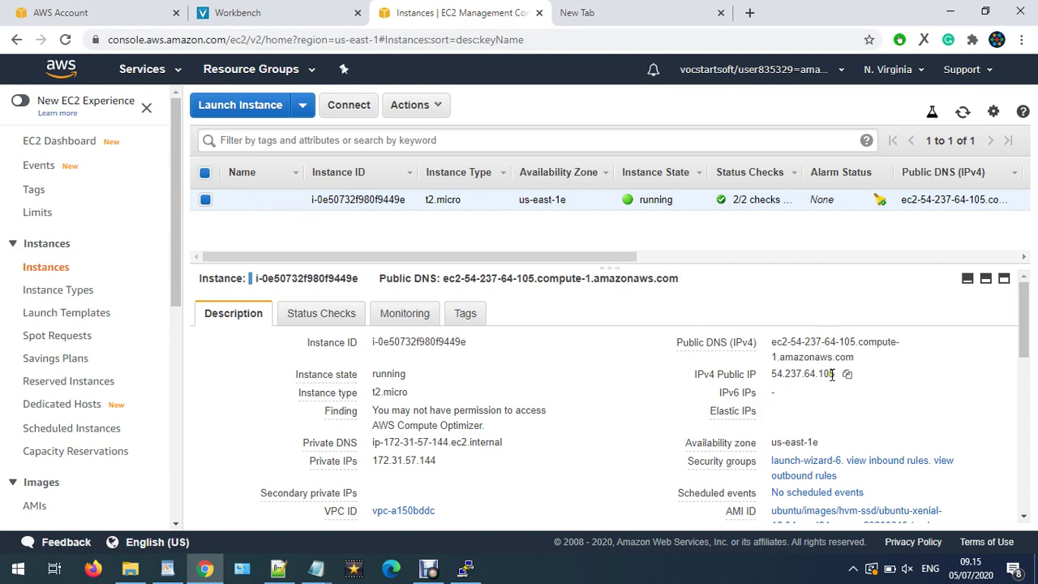
- Note the public IP 54.237.64.105 and private IP 172.31.57.144, then return to PuTTY
drag(835, 374, 773, 376)
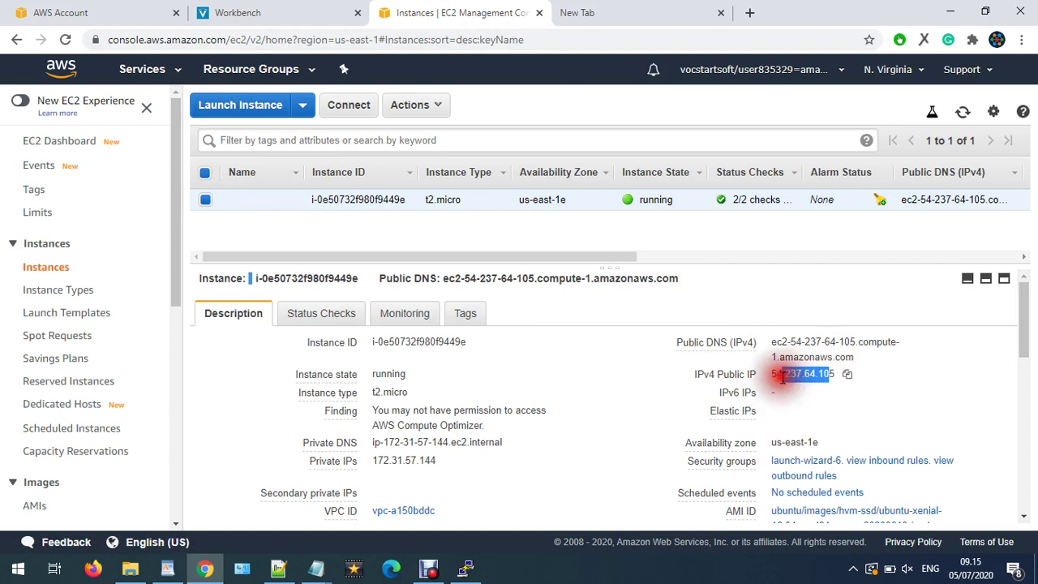
click(373, 460)
drag(374, 460, 435, 461)
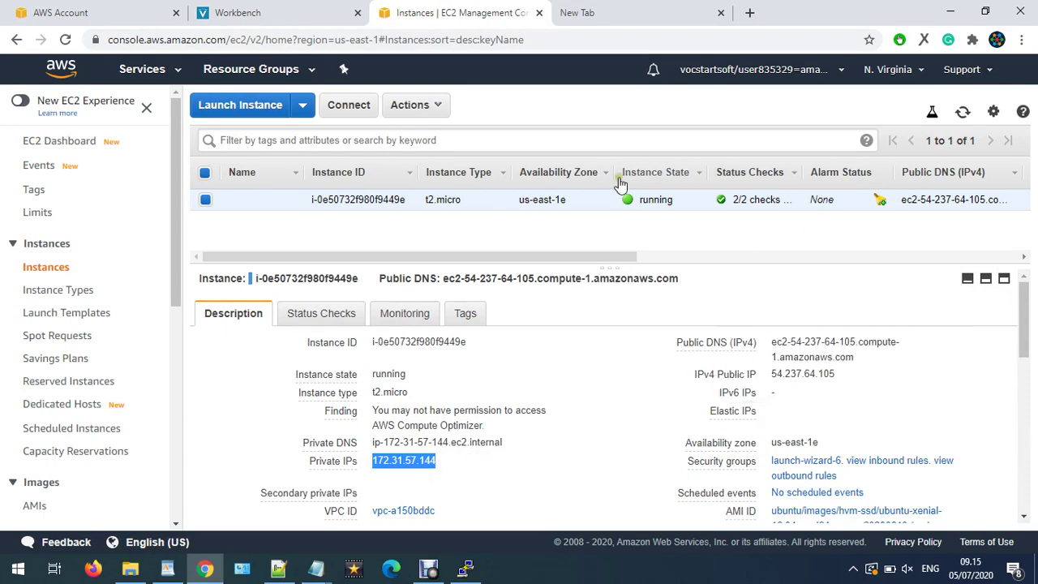
click(951, 11)
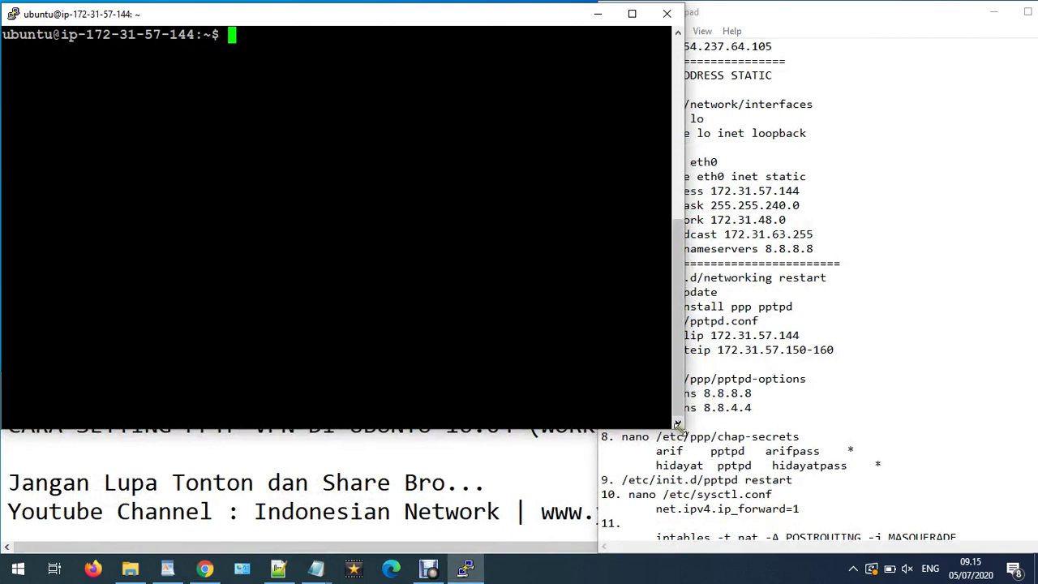
- Narrow the PuTTY window and become root with sudo su
drag(680, 427, 592, 386)
click(479, 278)
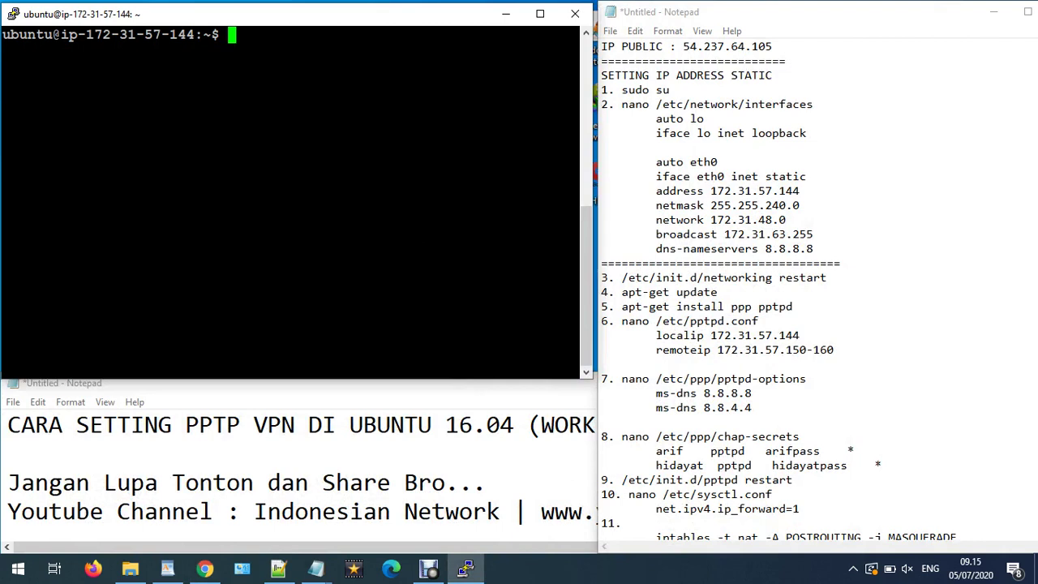
text(suso su)
key(BackSpace)
key(BackSpace)
key(BackSpace)
key(BackSpace)
key(BackSpace)
text(do su)
key(Return)
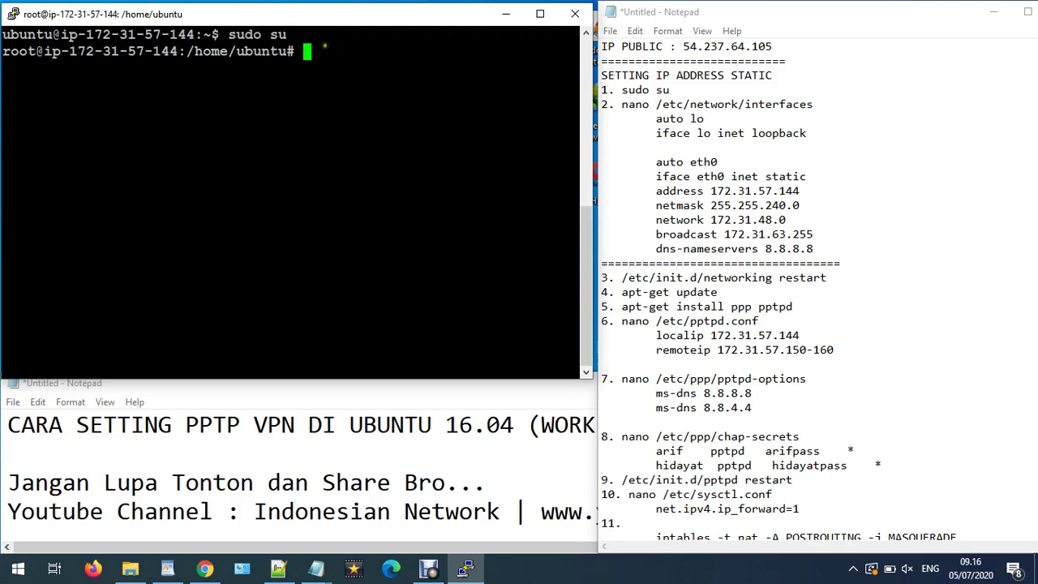
- Copy 'nano /etc/network/interfaces' from the notes and paste it at the root prompt
click(309, 52)
drag(623, 104, 842, 109)
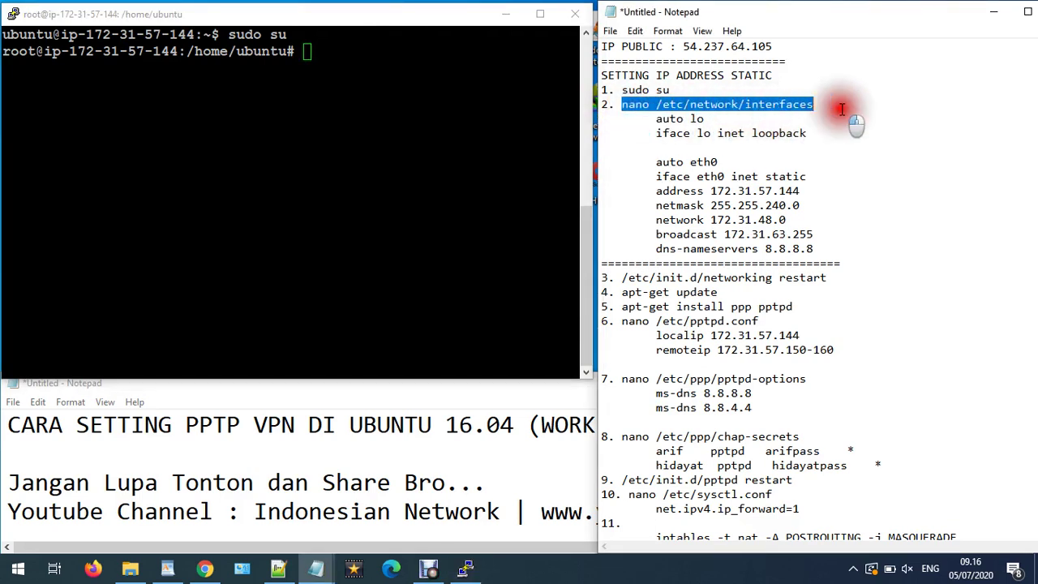
click(659, 89)
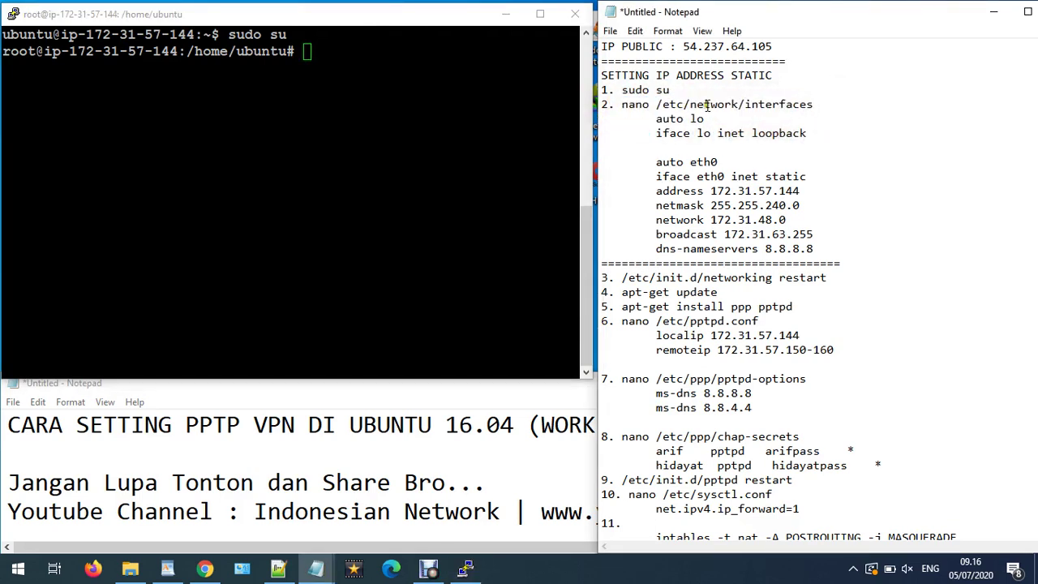
mouse_move(631, 107)
mouse_down()
mouse_move(649, 106)
mouse_move(627, 108)
mouse_up()
drag(623, 105, 825, 108)
right_click(825, 108)
click(839, 146)
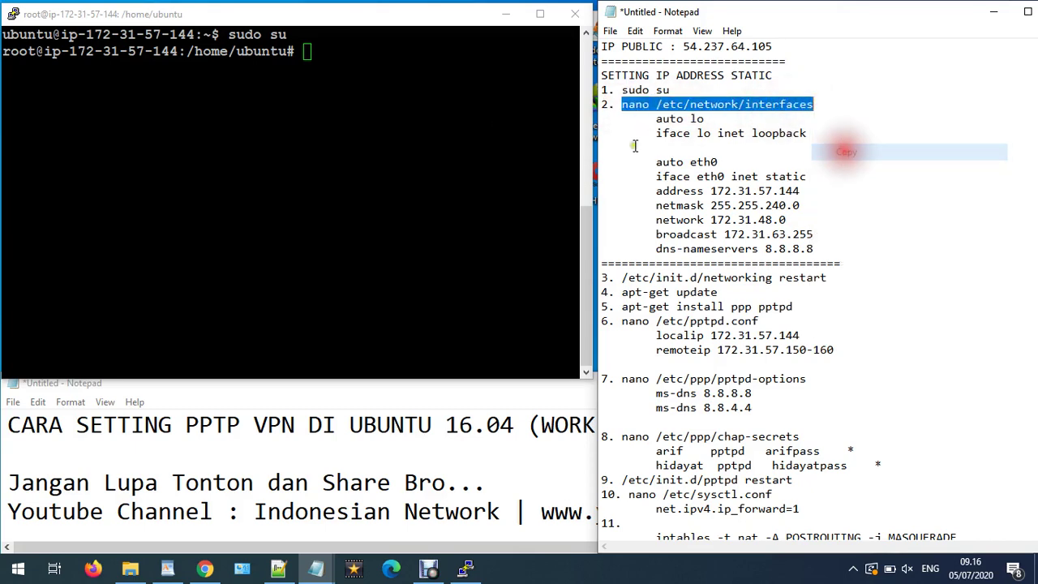
click(448, 111)
key(shift+Insert)
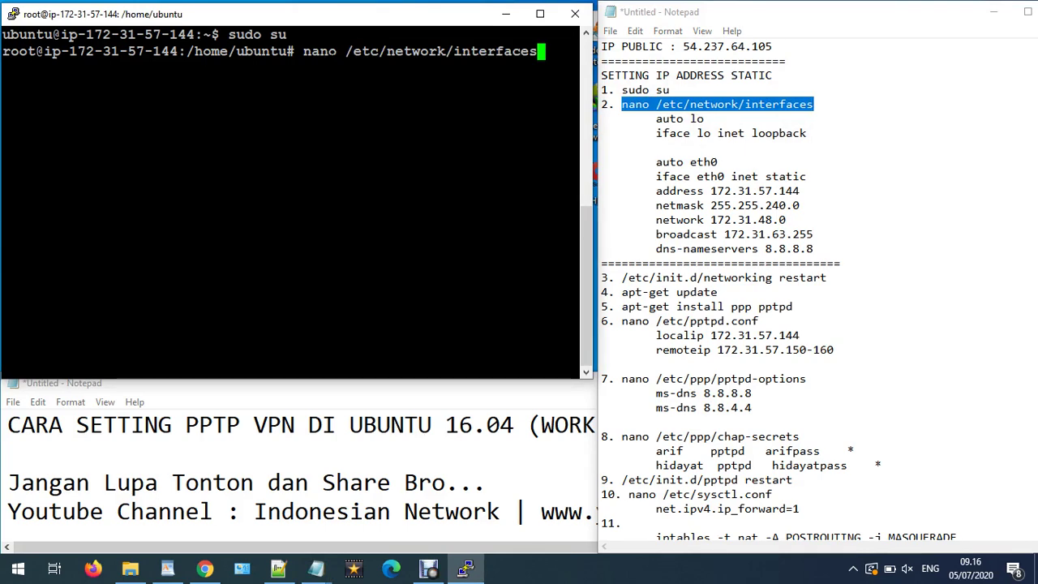
- Open the interfaces file in nano and inspect the static eth0 block at 172.31.57.144
key(Return)
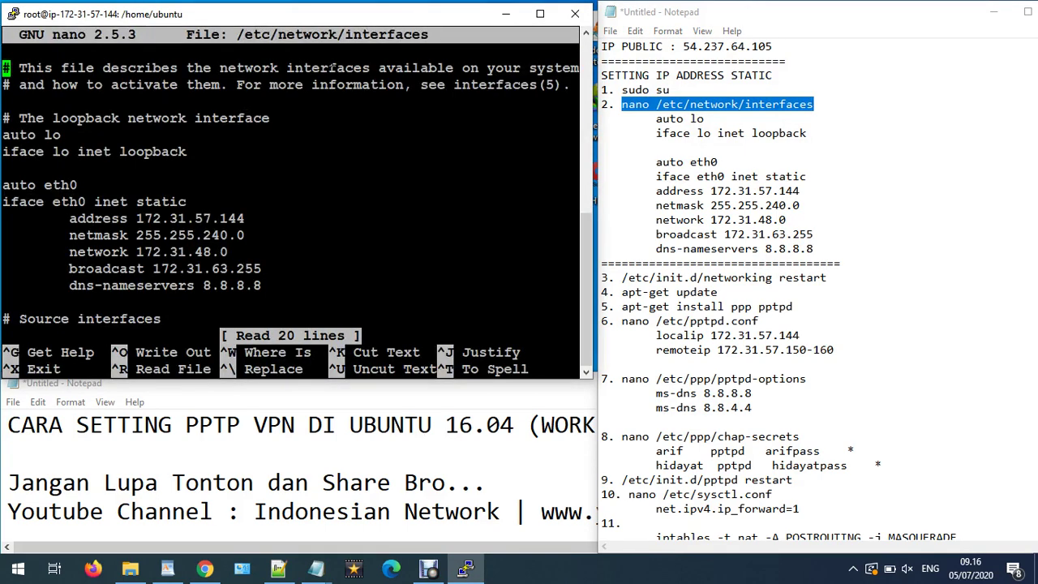
key(Down)
key(Down)
key(Down)
key(Down)
key(Down)
key(Down)
triple_click(132, 139)
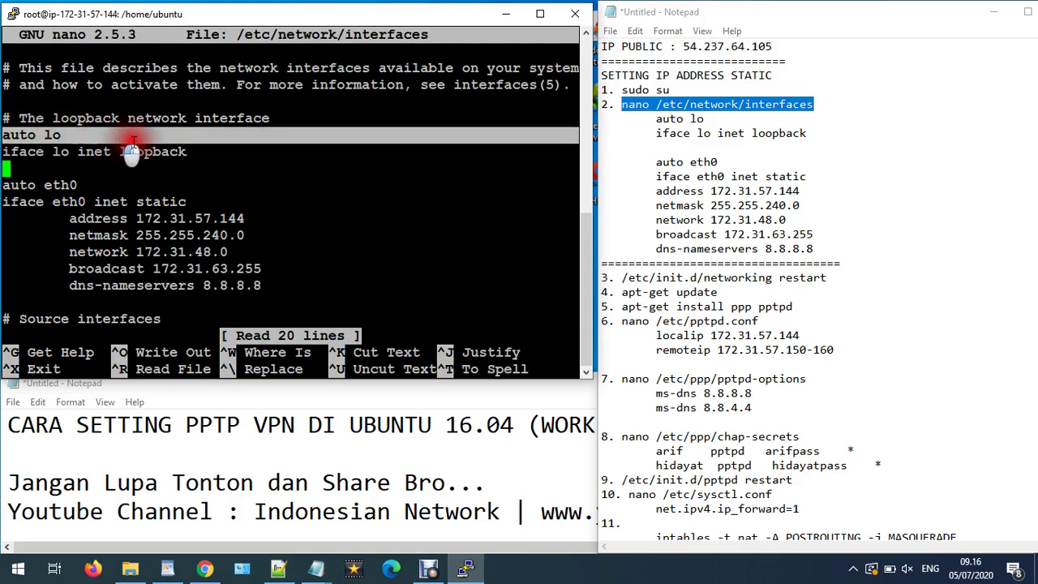
drag(132, 146, 195, 151)
click(167, 176)
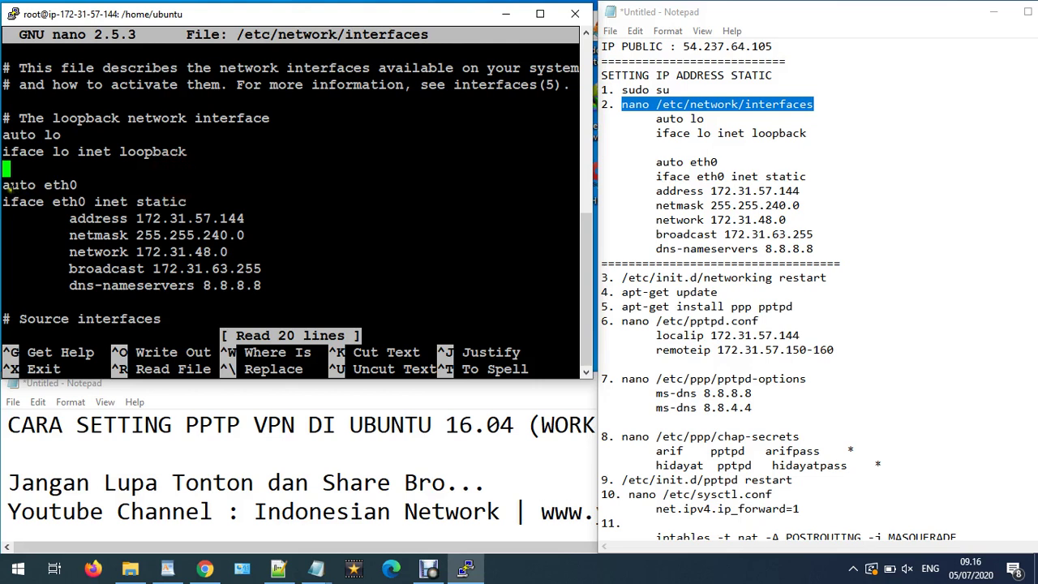
drag(4, 186, 239, 282)
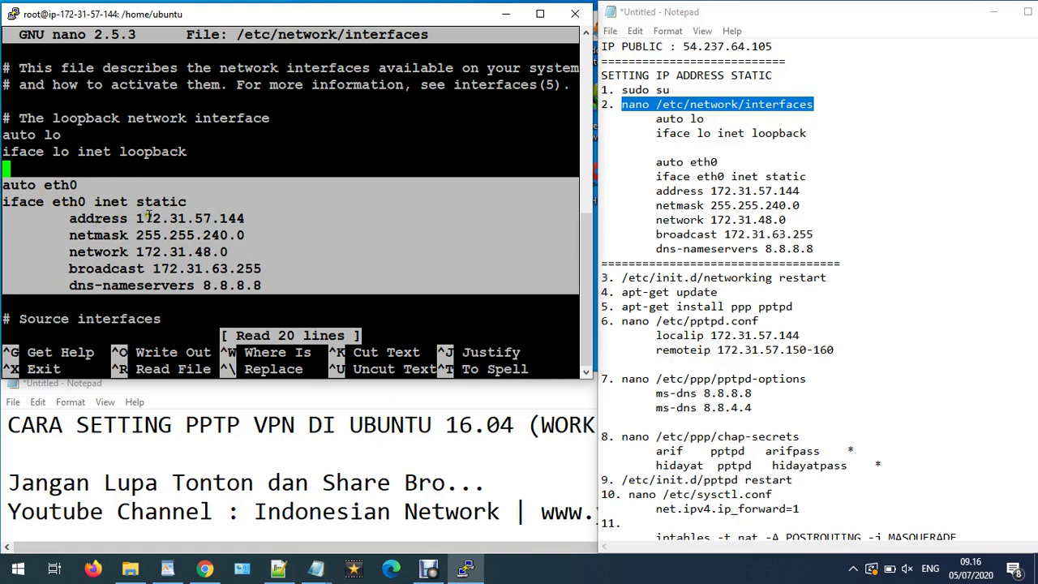
drag(136, 218, 258, 223)
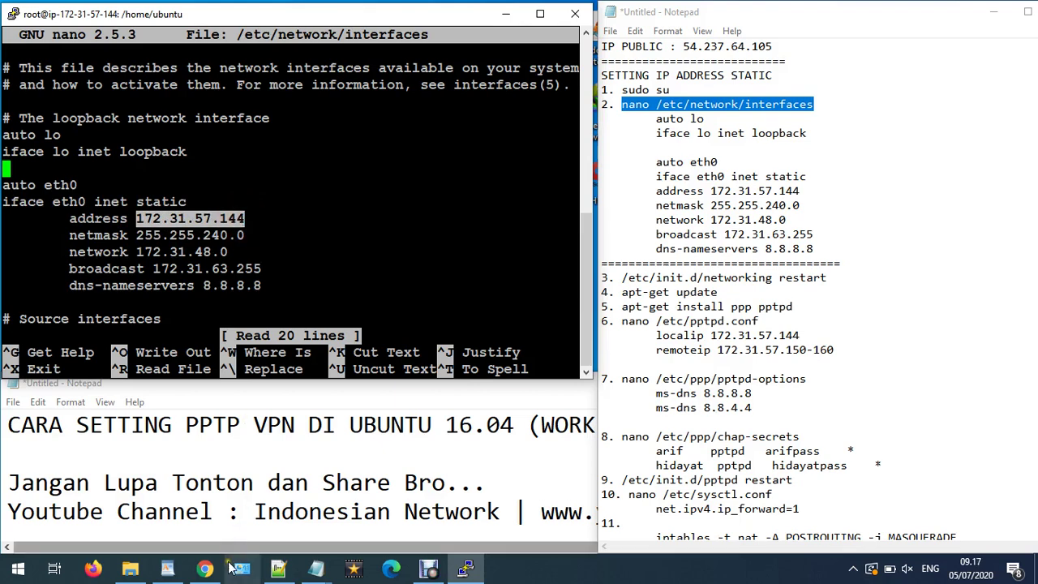
- Compare the address and netmask 255.255.240.0 against the EC2 console
click(205, 568)
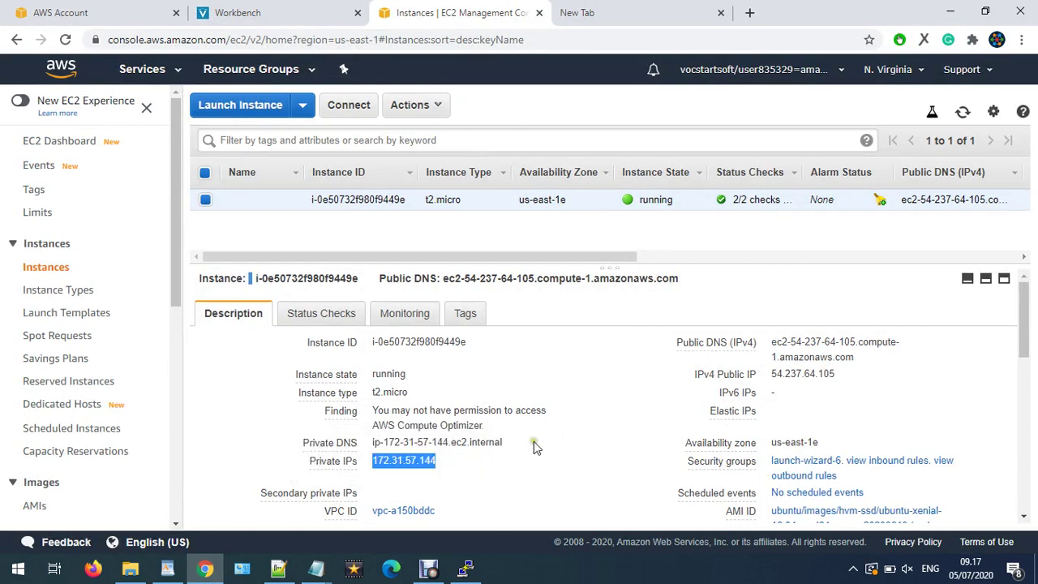
click(951, 12)
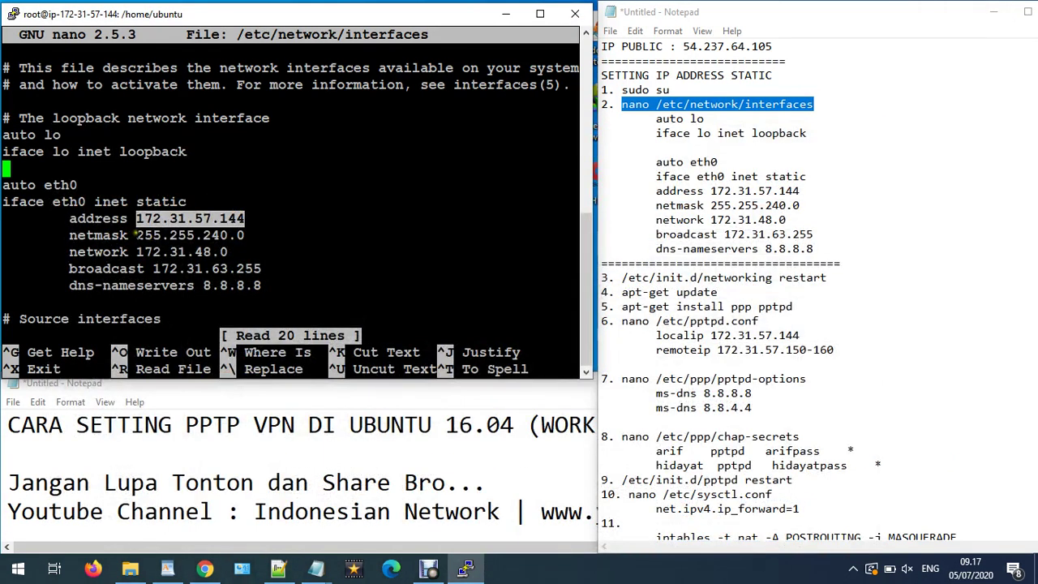
drag(136, 235, 265, 235)
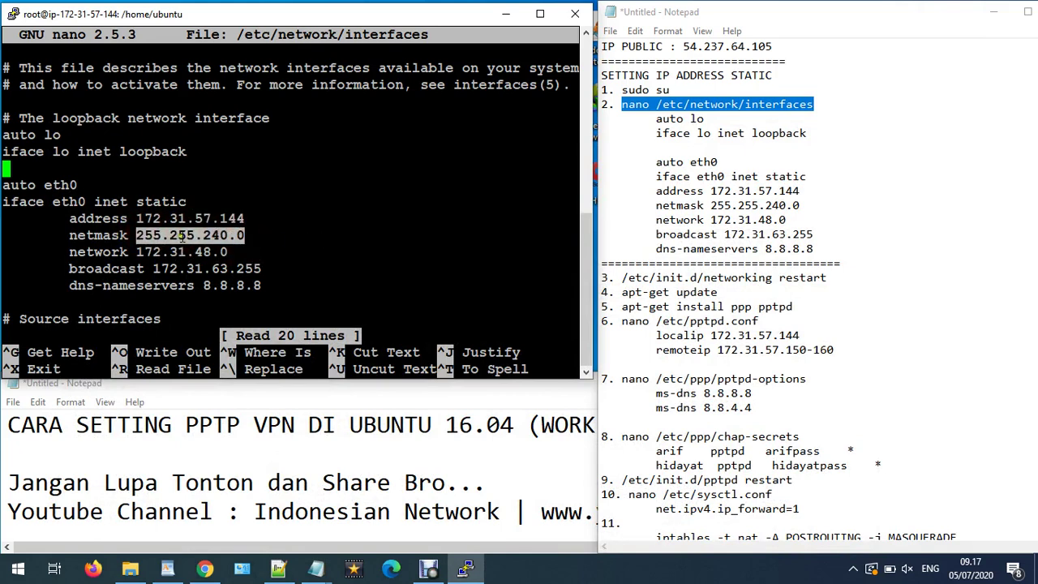
click(204, 569)
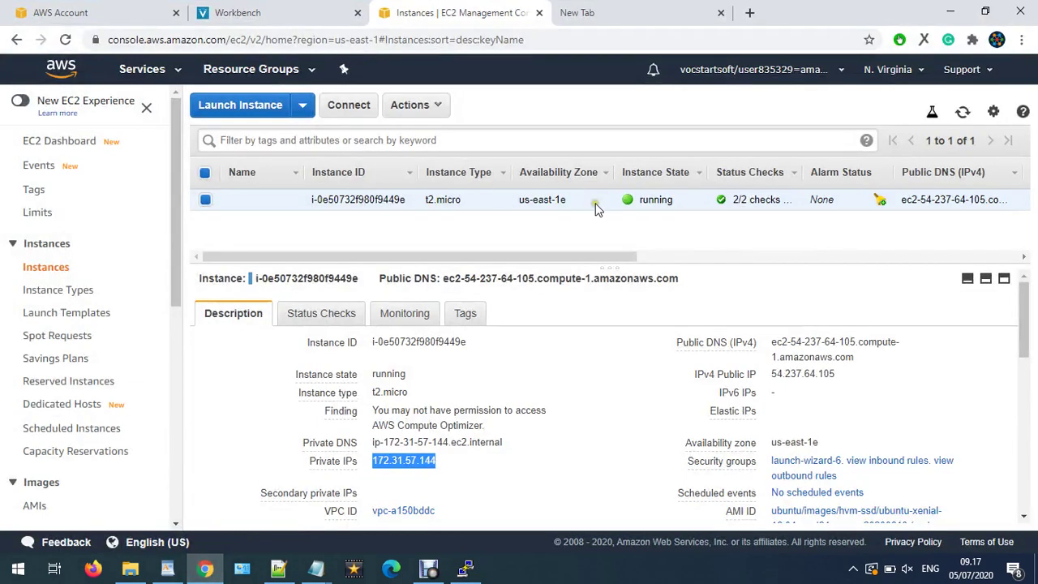
- Check eth0's subnet 172.31.48.0/20 and IPv4 addresses in Manage IP Addresses, then return to nano
right_click(374, 200)
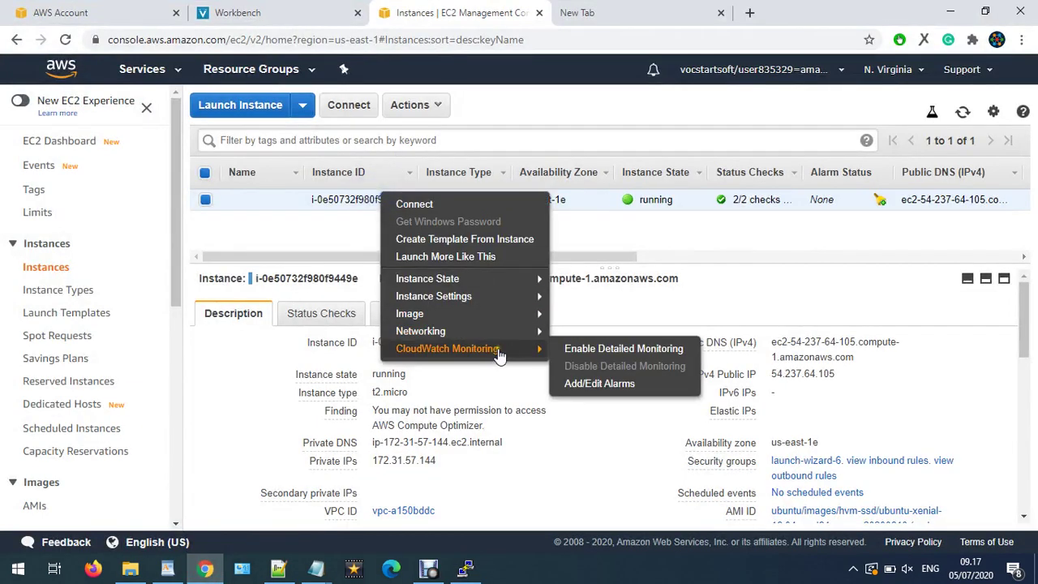
mouse_move(503, 335)
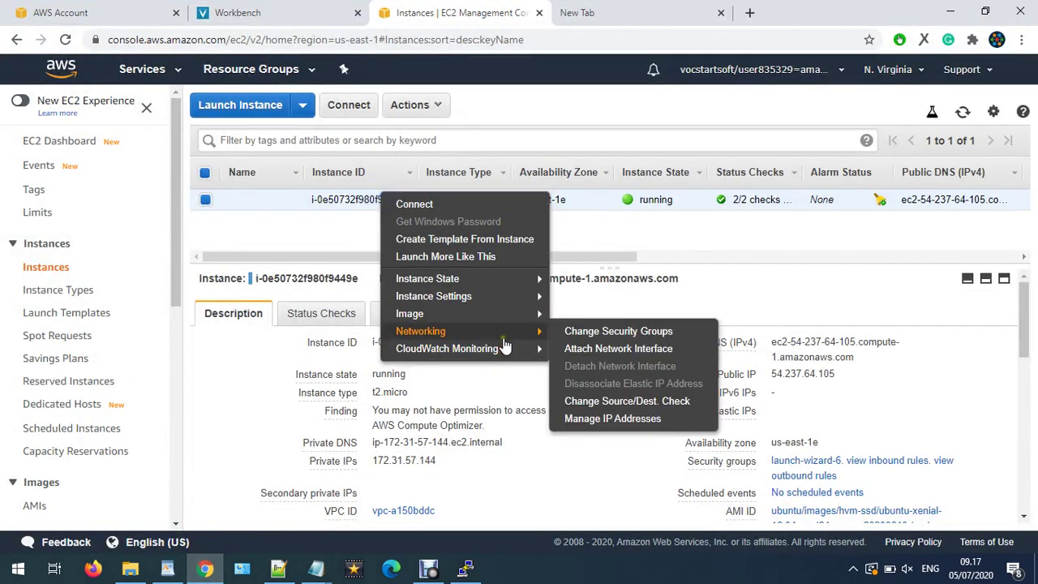
click(634, 419)
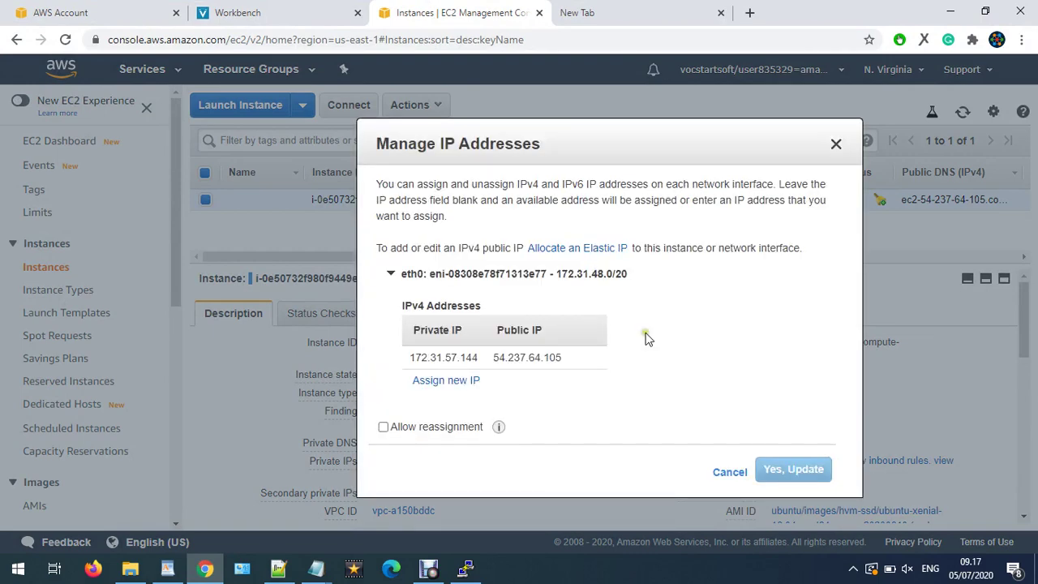
drag(628, 274, 555, 282)
click(390, 273)
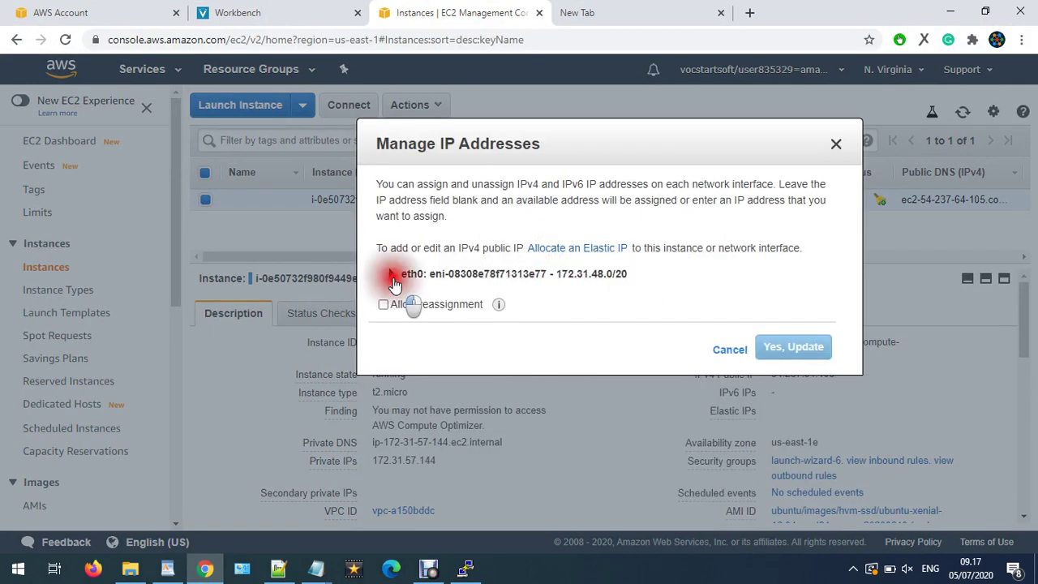
click(836, 145)
click(470, 566)
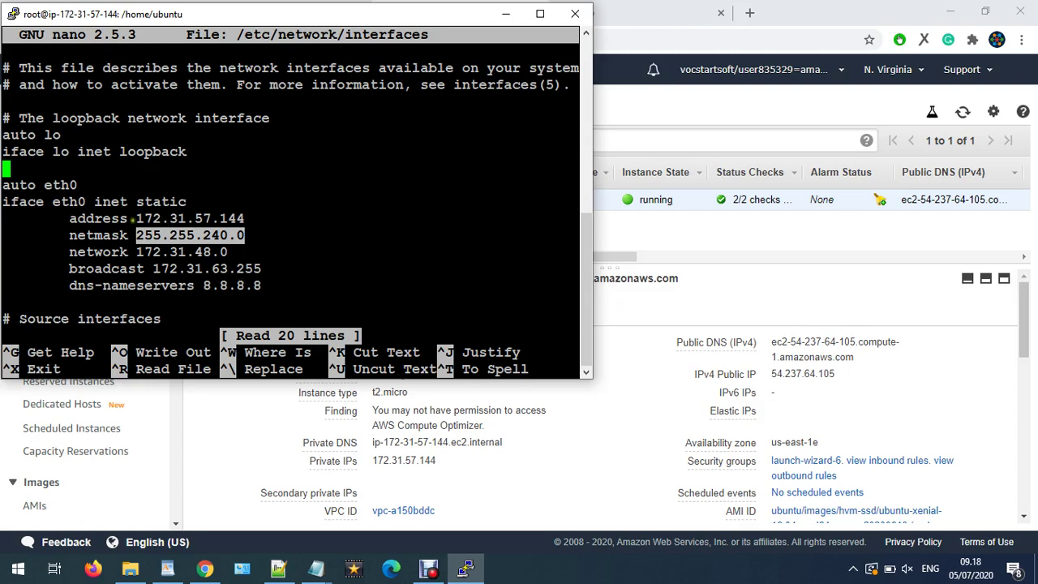
- Compare the auto eth0 lines with the Notepad notes and exit nano
click(316, 568)
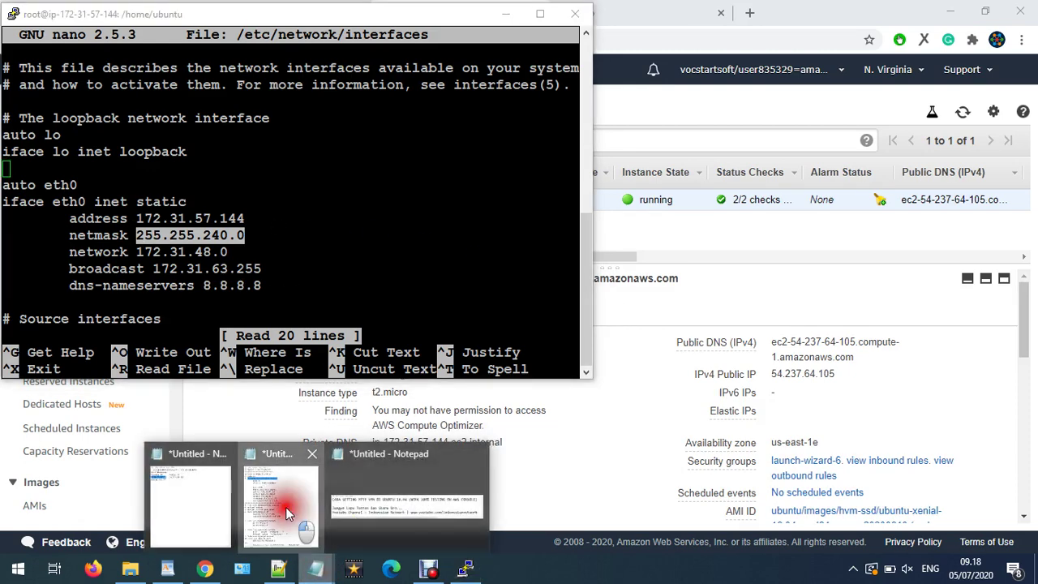
click(285, 507)
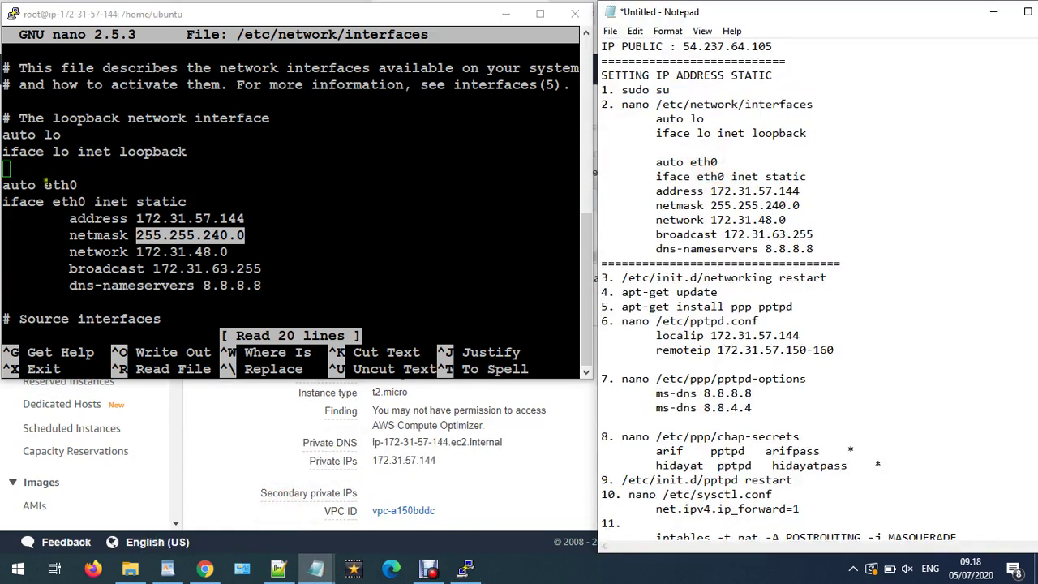
drag(80, 183, 46, 184)
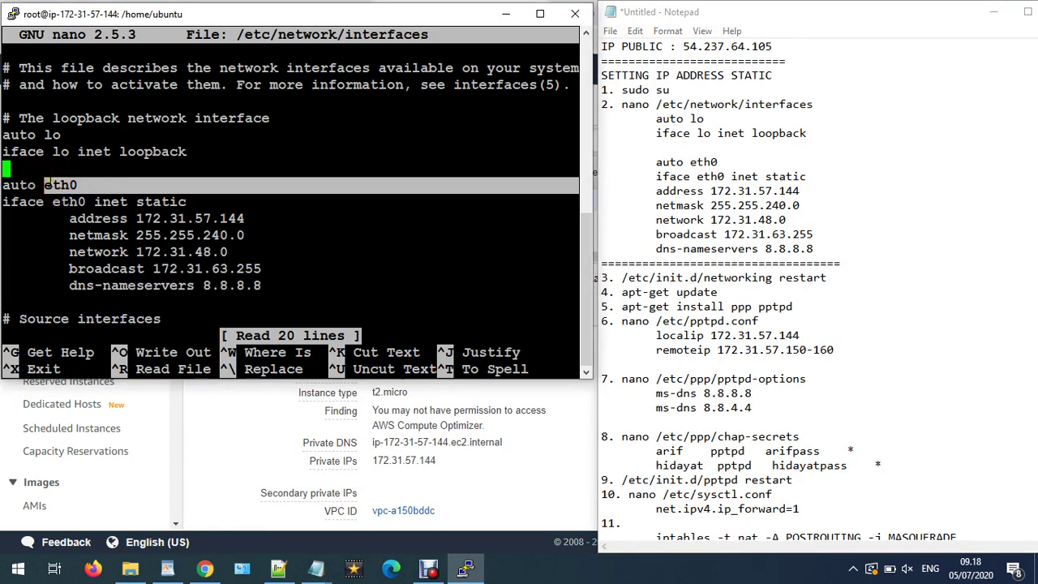
drag(85, 202, 53, 203)
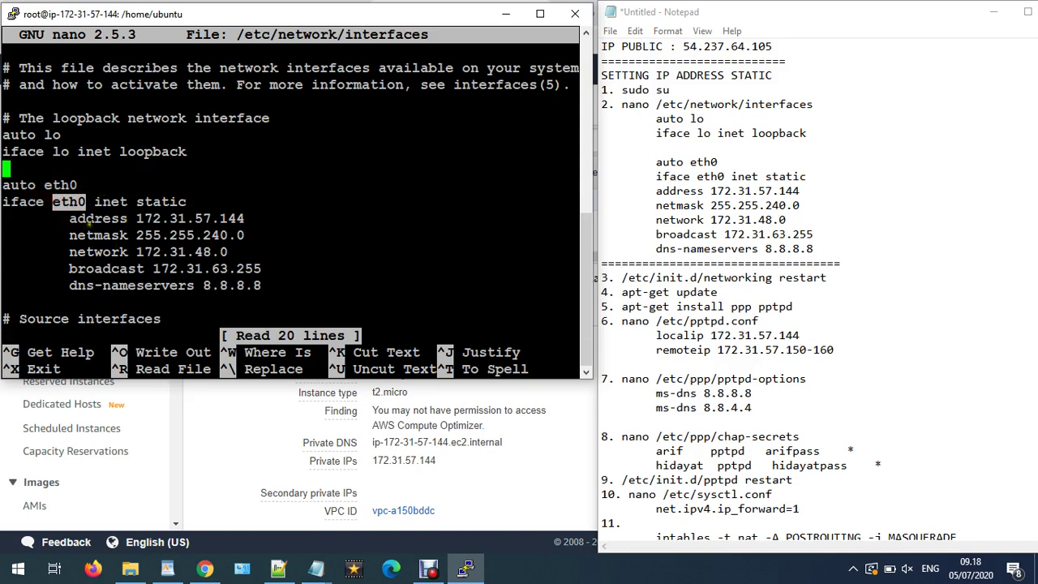
key(ctrl+x)
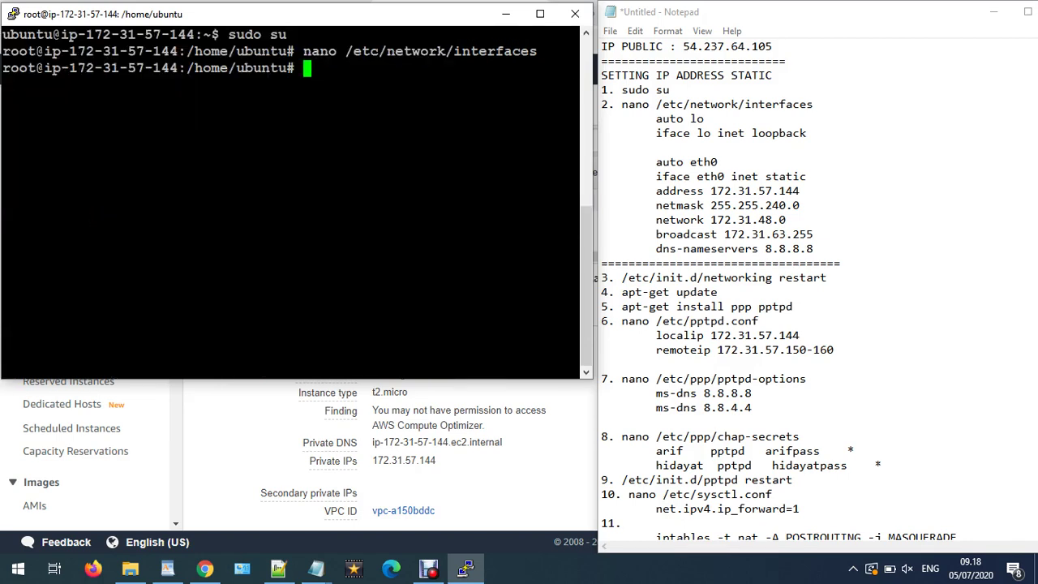
- Run ifconfig and confirm the interface name eth0 matches the notes' auto eth0 line
text(ifconfig)
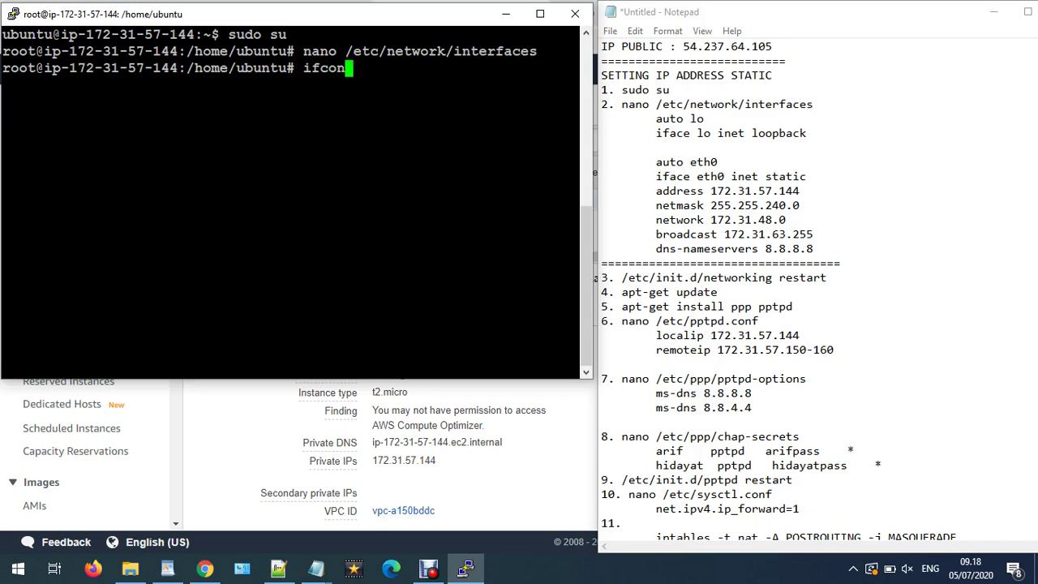
key(Return)
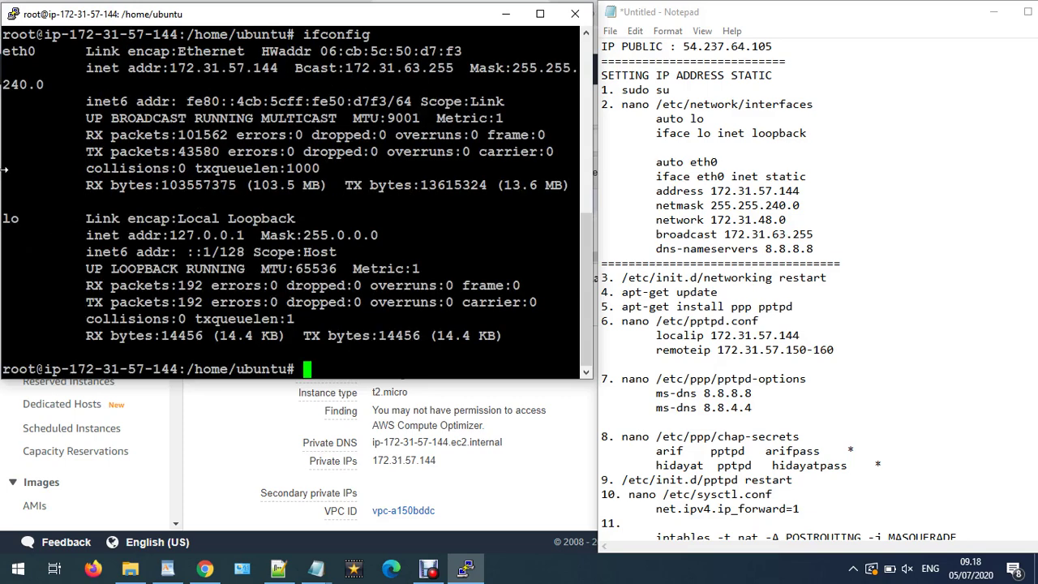
key(shift+Page_Up)
key(shift+Page_Down)
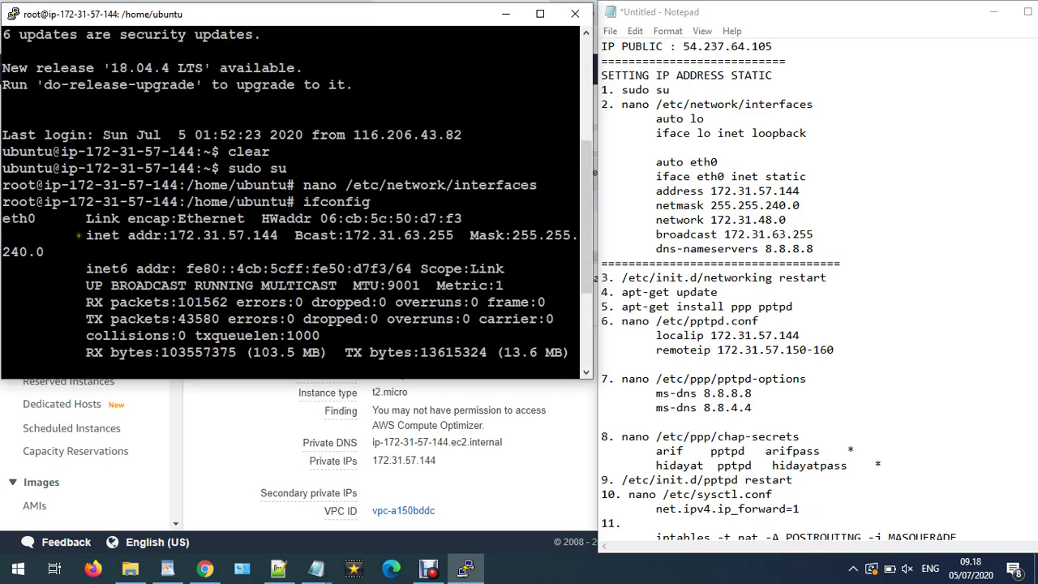
drag(39, 219, 4, 220)
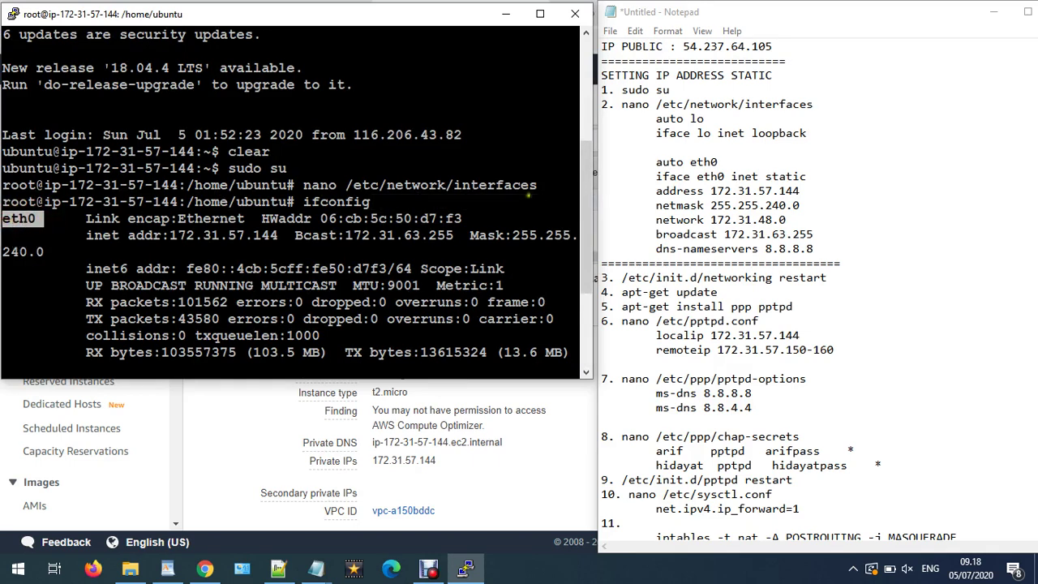
drag(718, 163, 688, 162)
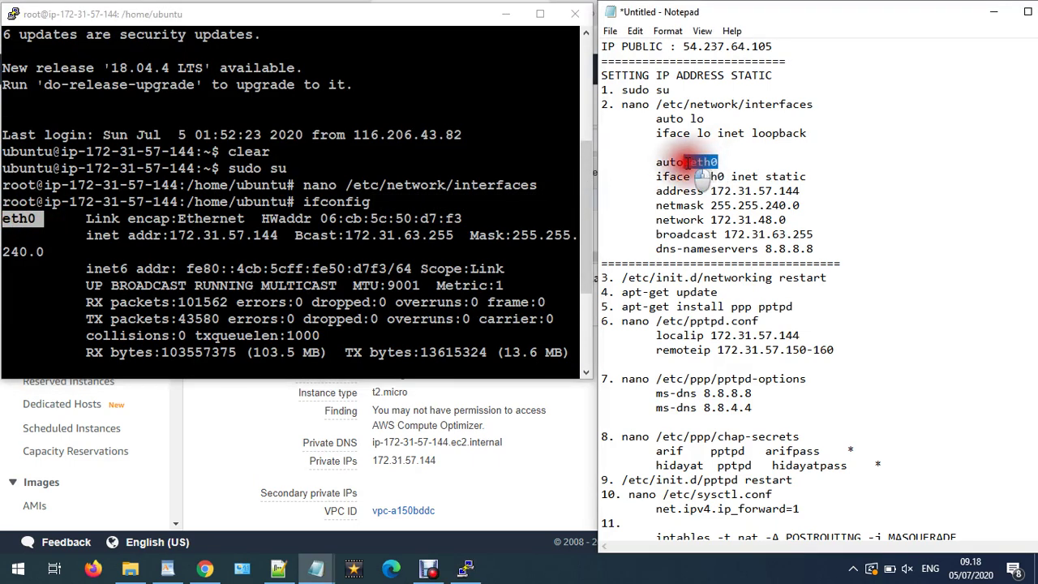
click(33, 223)
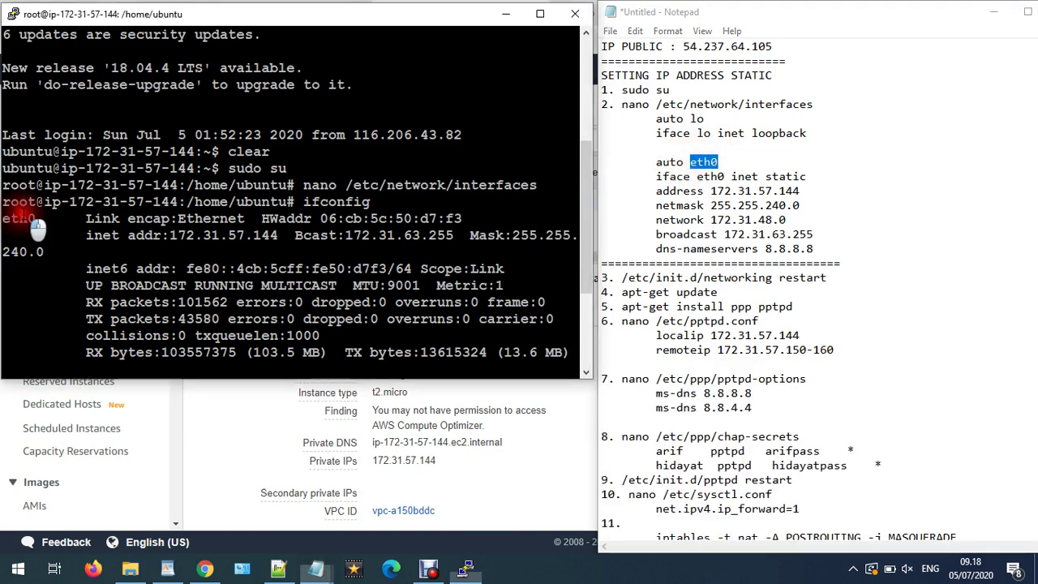
drag(40, 219, 28, 219)
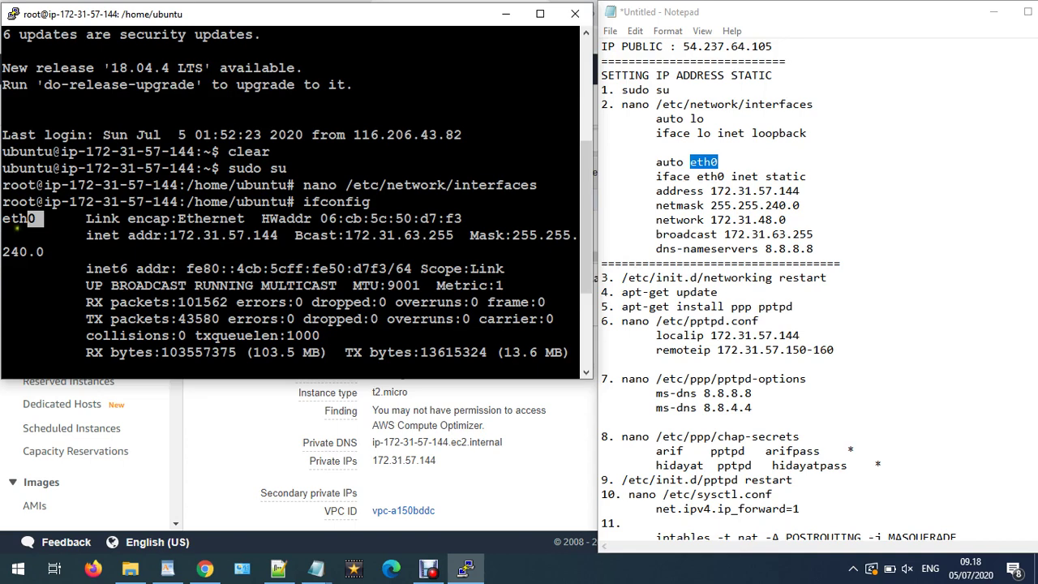
click(32, 220)
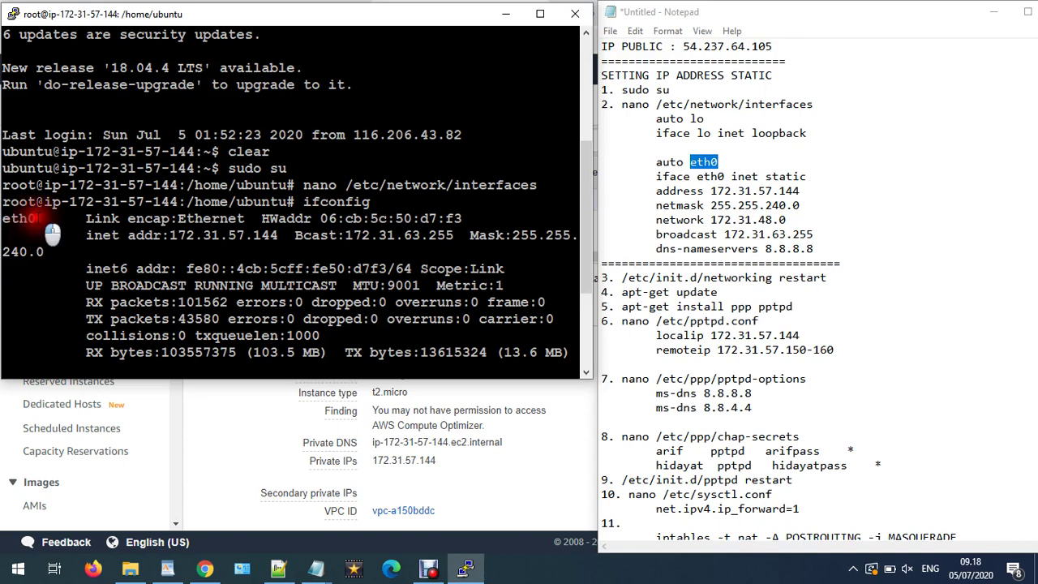
double_click(23, 219)
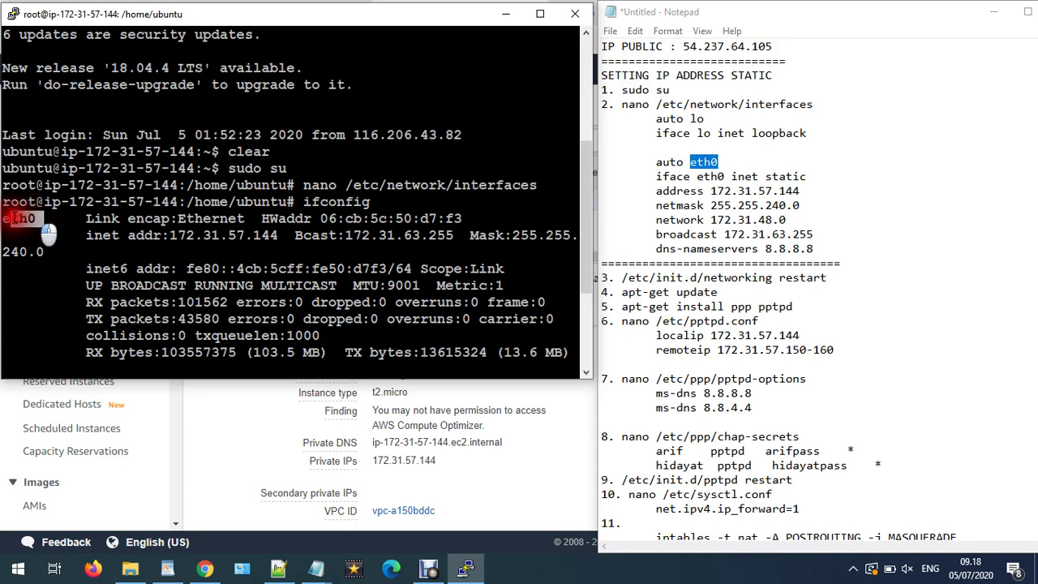
- Copy the /etc/init.d/networking restart command from the notes
click(704, 163)
scroll(120, 401, down, 1)
scroll(152, 317, down, 3)
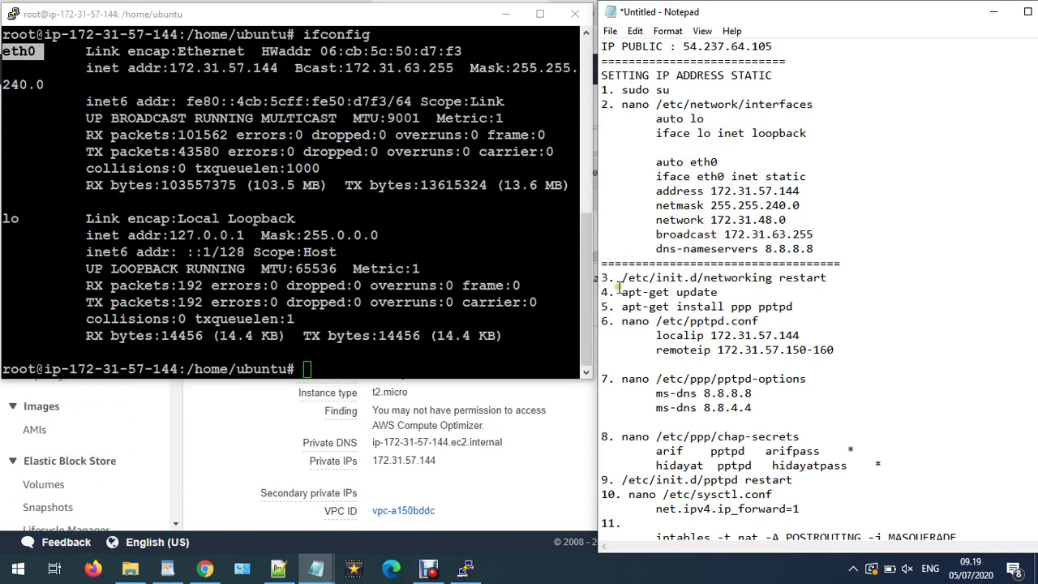
drag(623, 277, 826, 277)
right_click(806, 278)
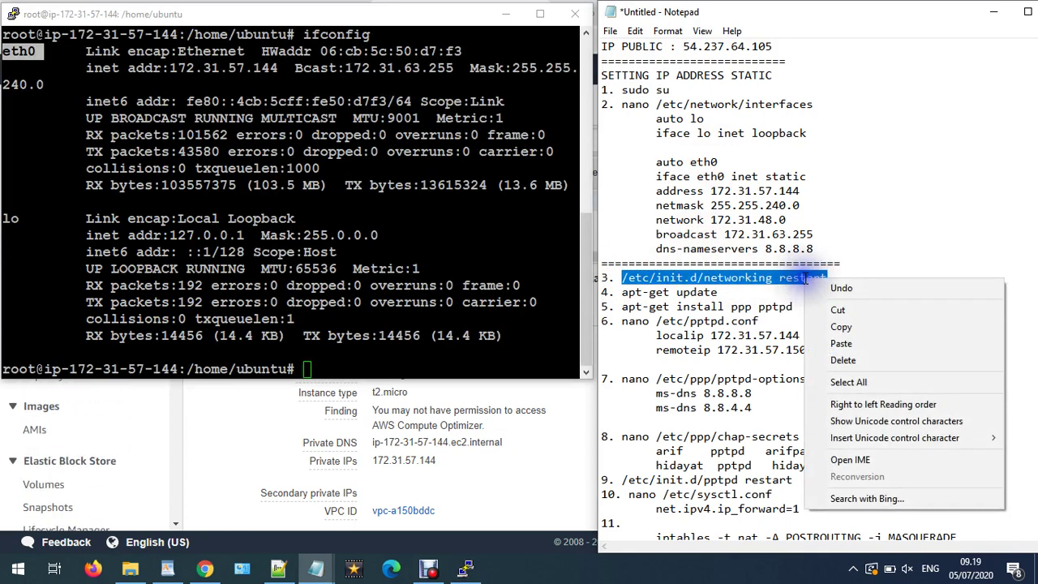
click(842, 327)
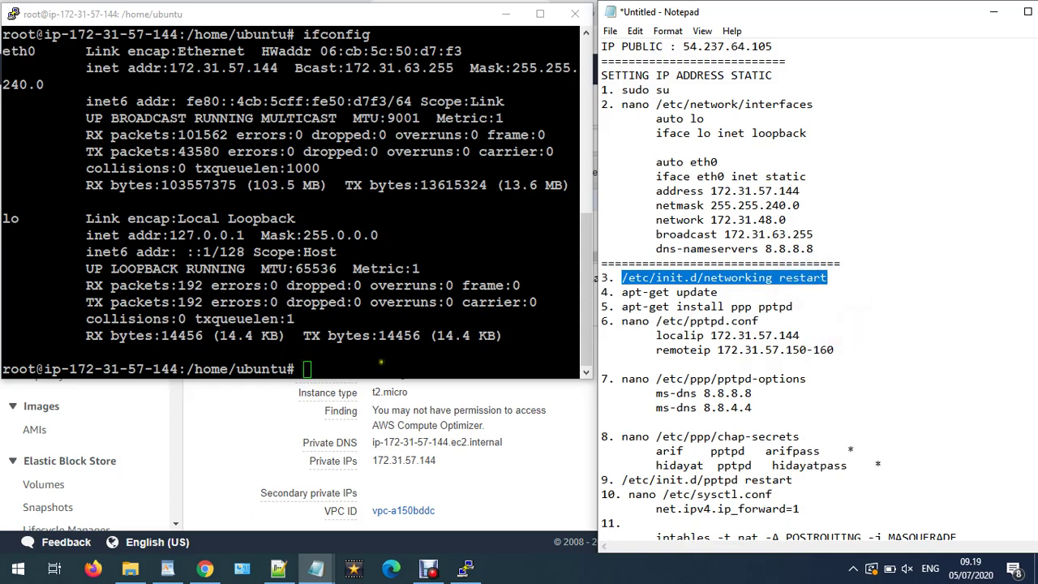
- Restart networking with /etc/init.d/networking restart, then run apt-get update
click(329, 357)
right_click(328, 357)
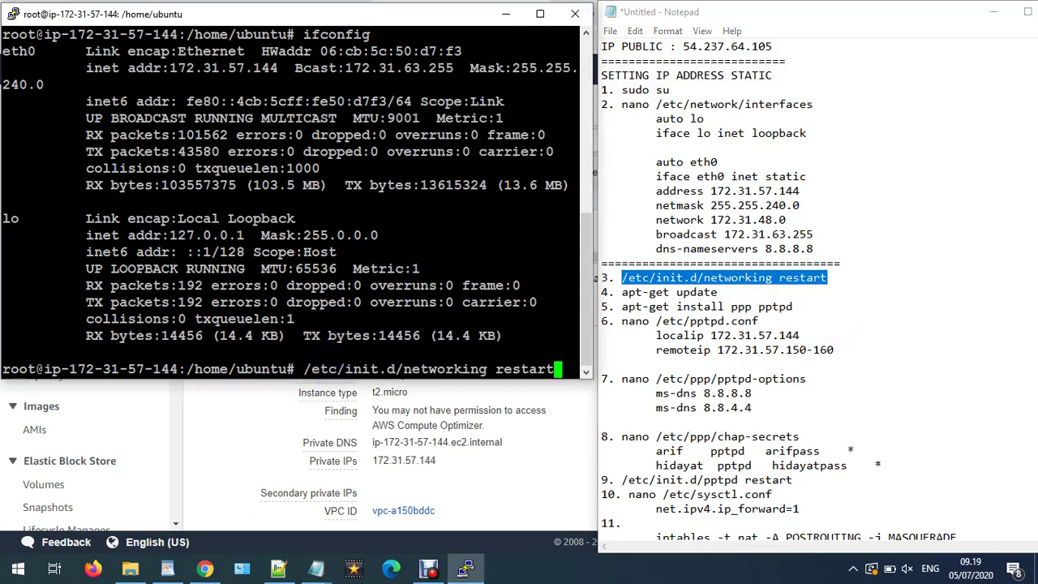
key(Return)
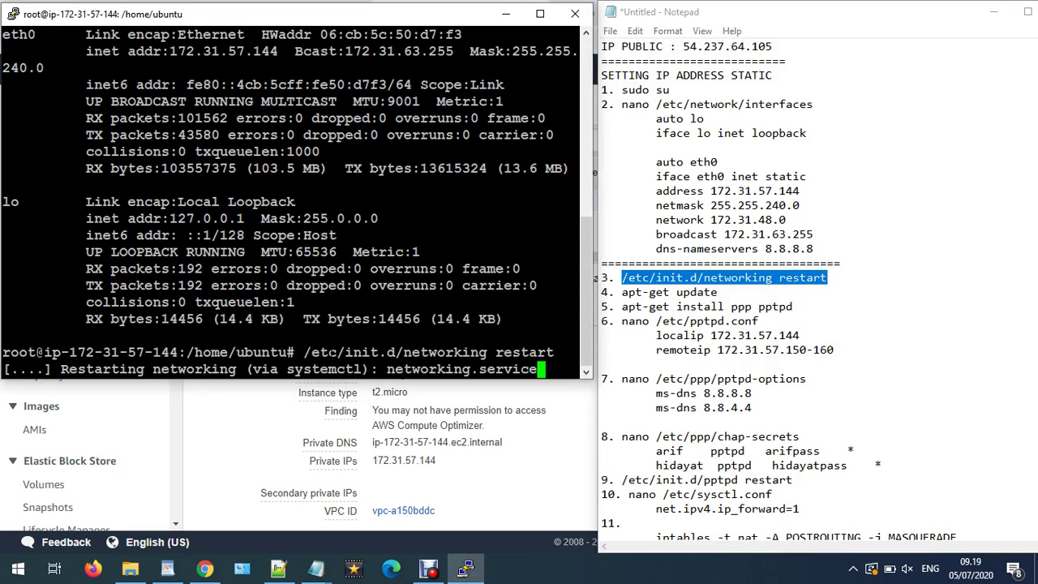
click(712, 307)
drag(721, 294, 621, 294)
right_click(621, 294)
click(649, 336)
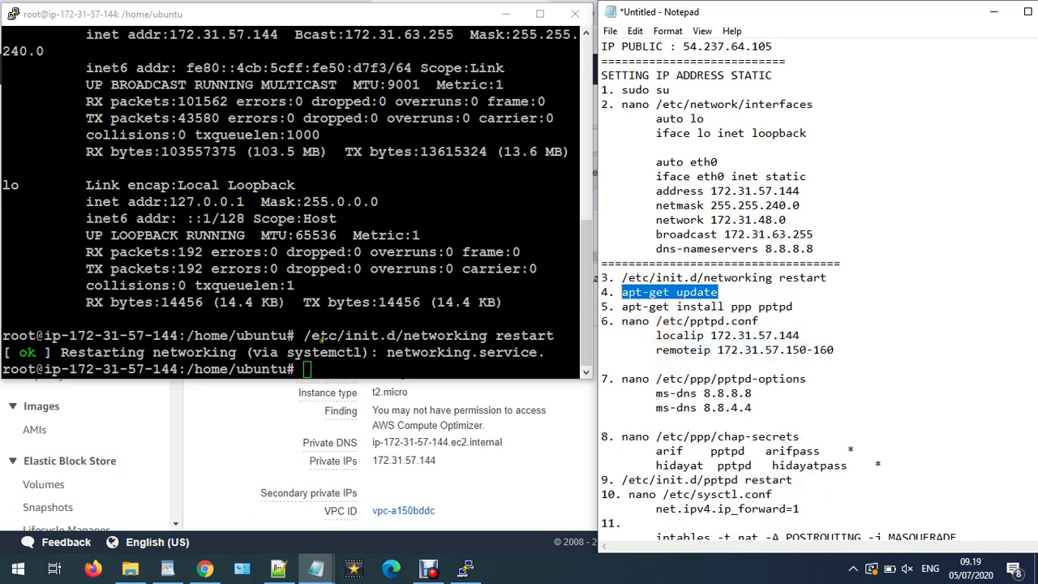
click(354, 367)
text(apt-get update)
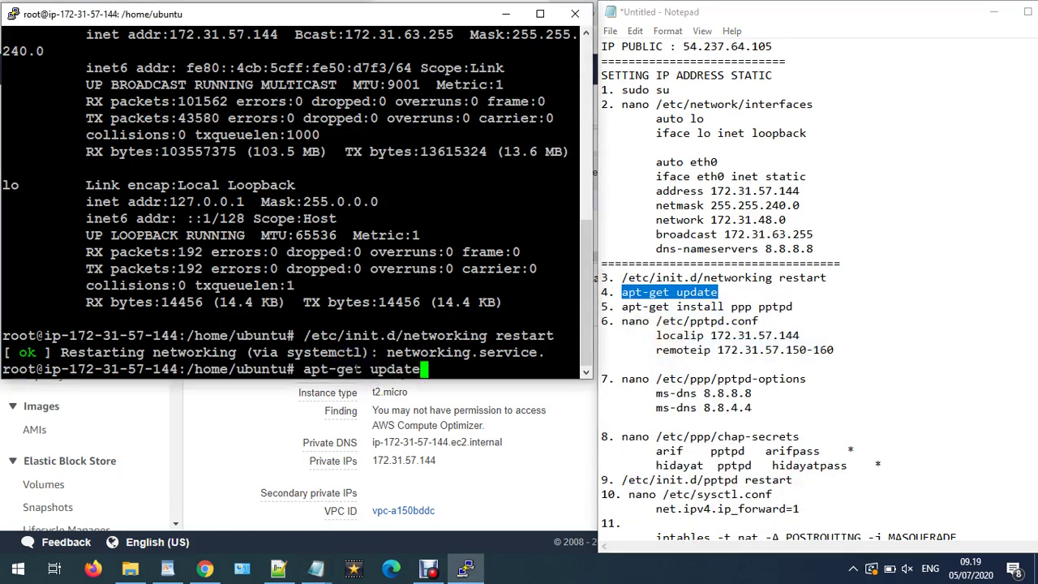
key(Return)
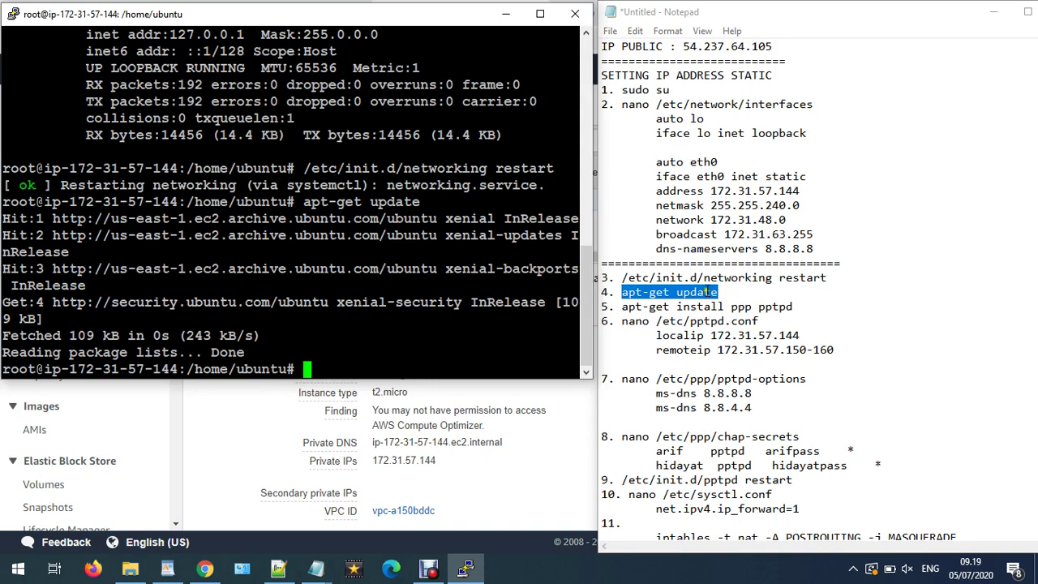
- Run apt-get install ppp pptpd, confirming both packages are already the newest versions
click(728, 292)
scroll(730, 292, down, 1)
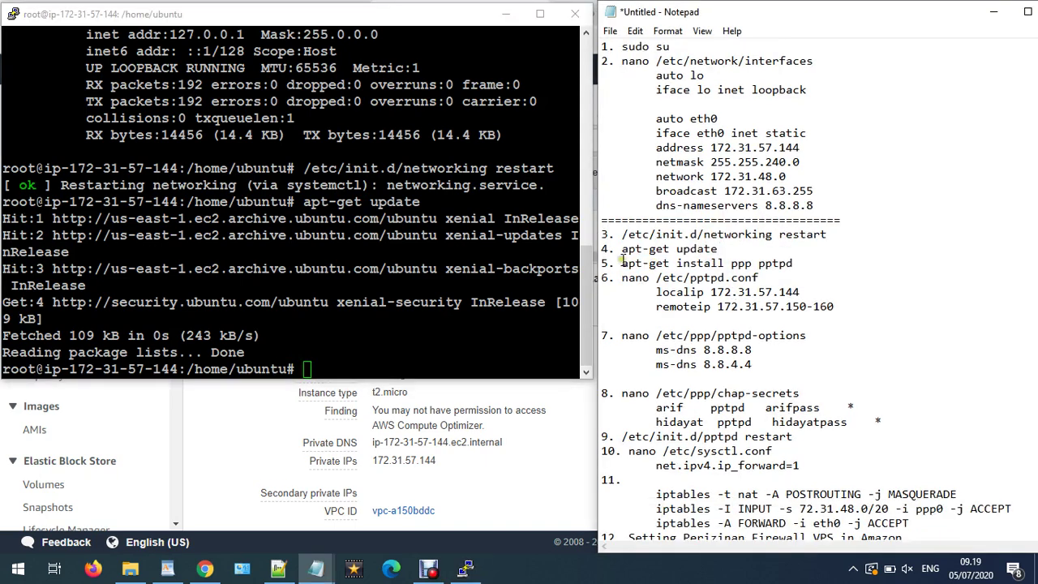
drag(622, 264, 799, 264)
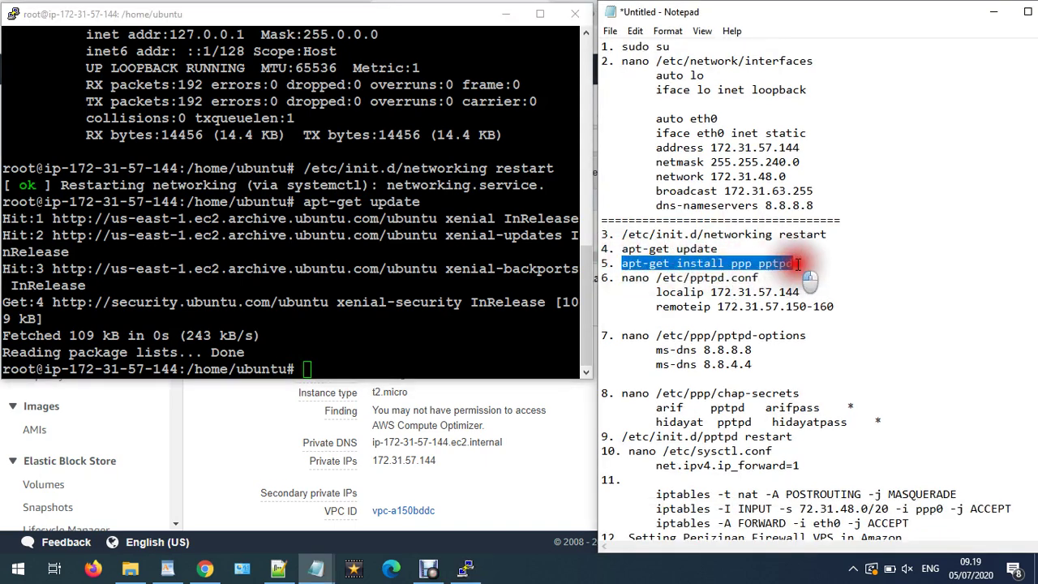
right_click(773, 264)
click(809, 313)
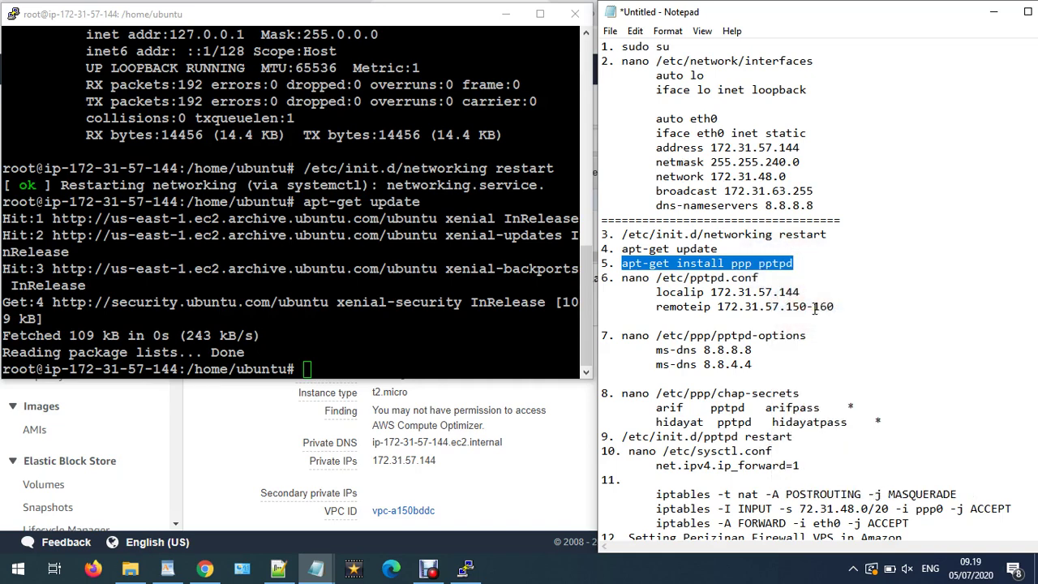
click(292, 317)
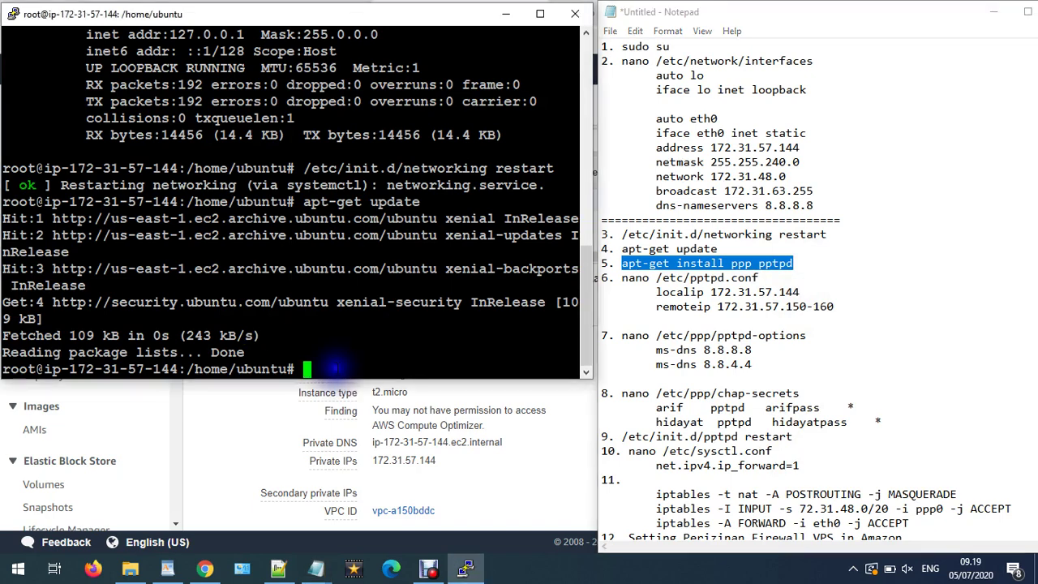
right_click(291, 317)
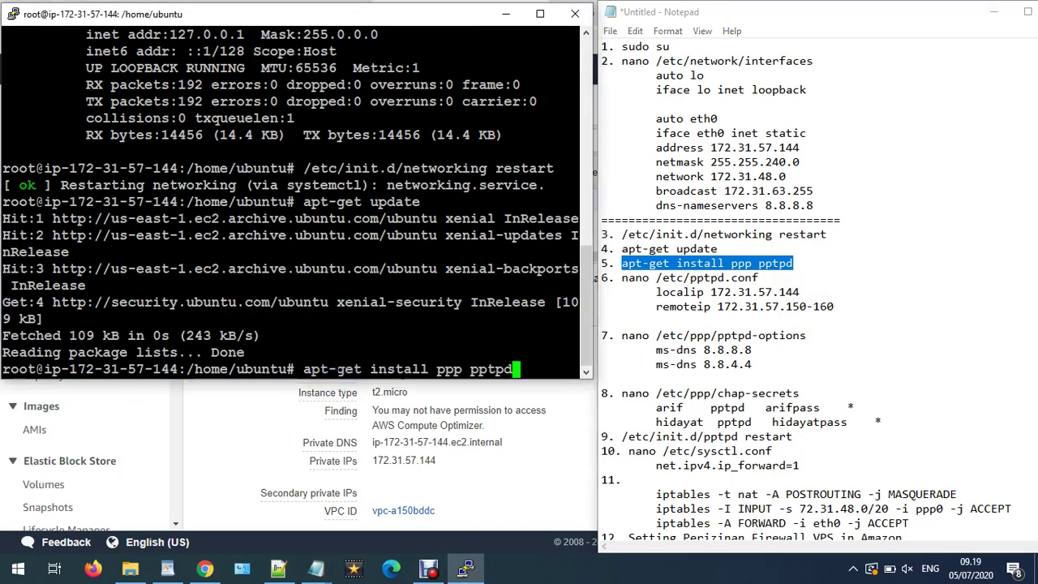
key(Return)
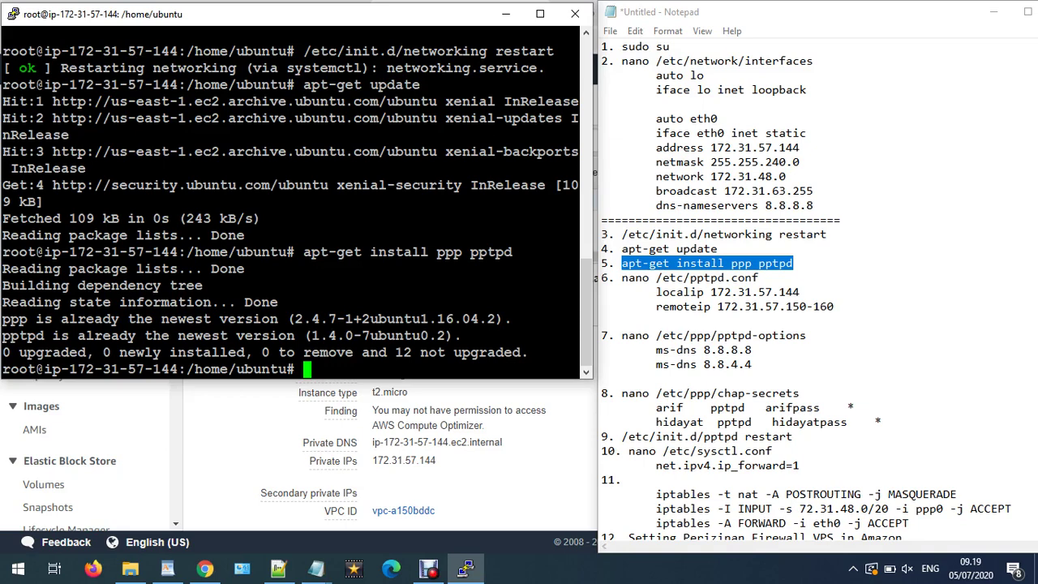
click(290, 375)
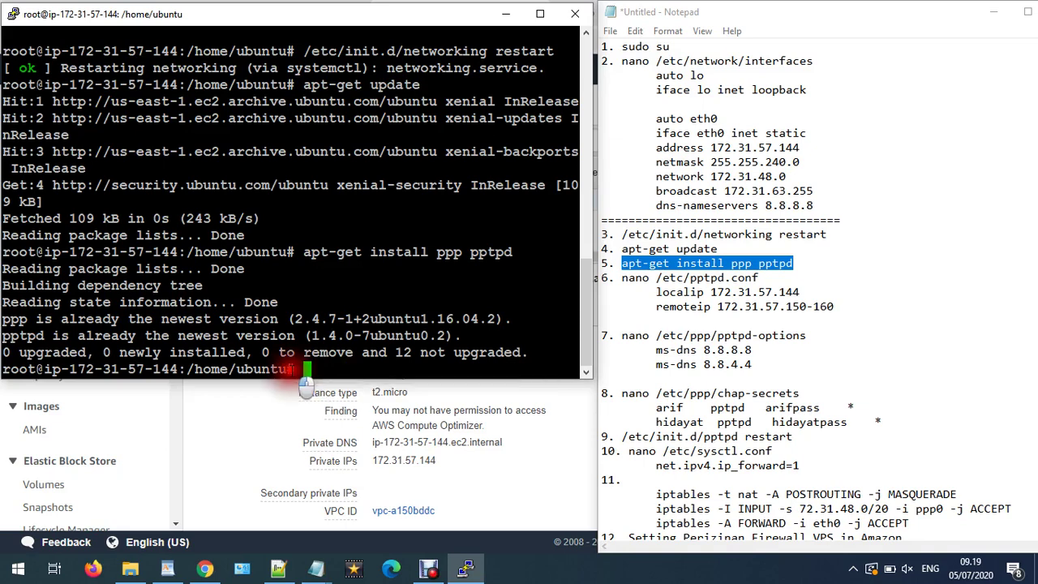
drag(78, 335, 143, 335)
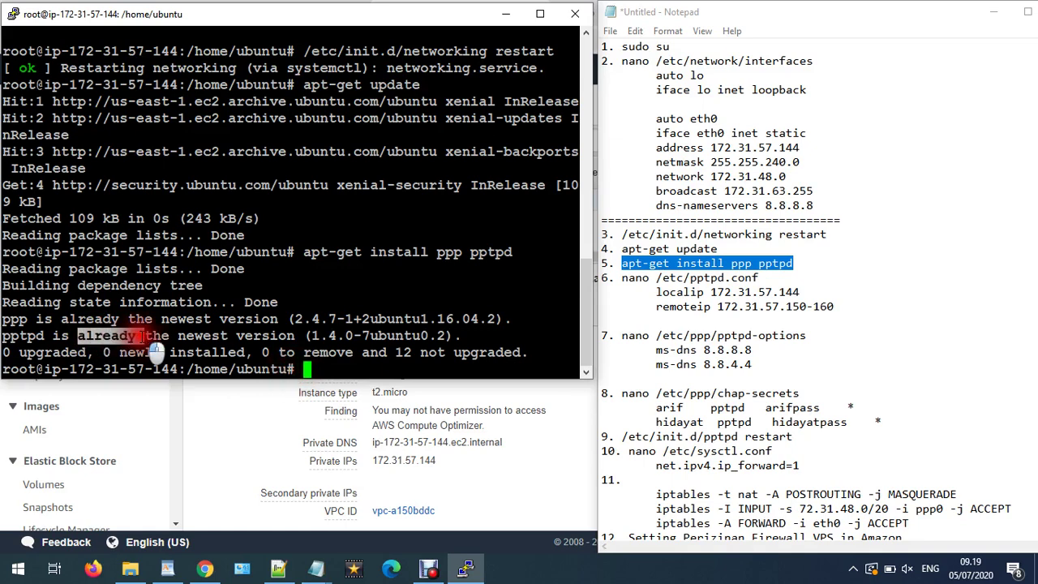
drag(62, 319, 118, 319)
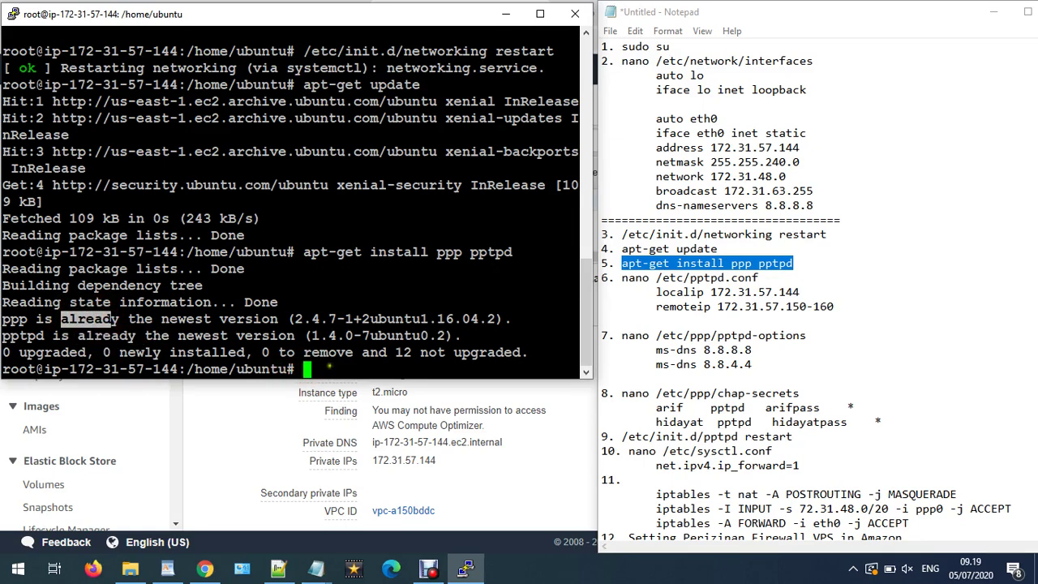
click(329, 367)
click(626, 279)
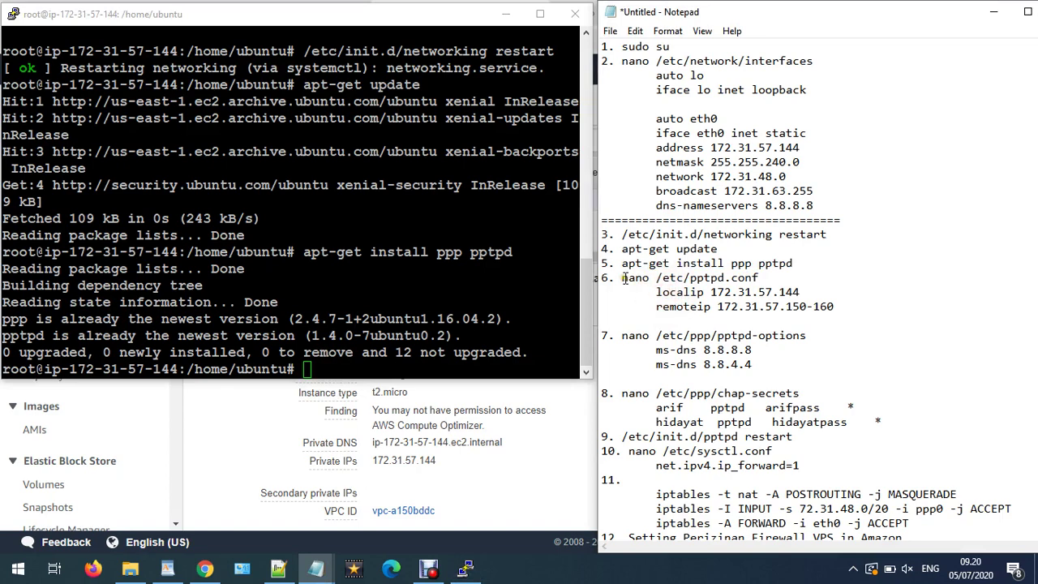
- Open /etc/pptpd.conf in nano using the command copied from the notes
drag(626, 279, 767, 276)
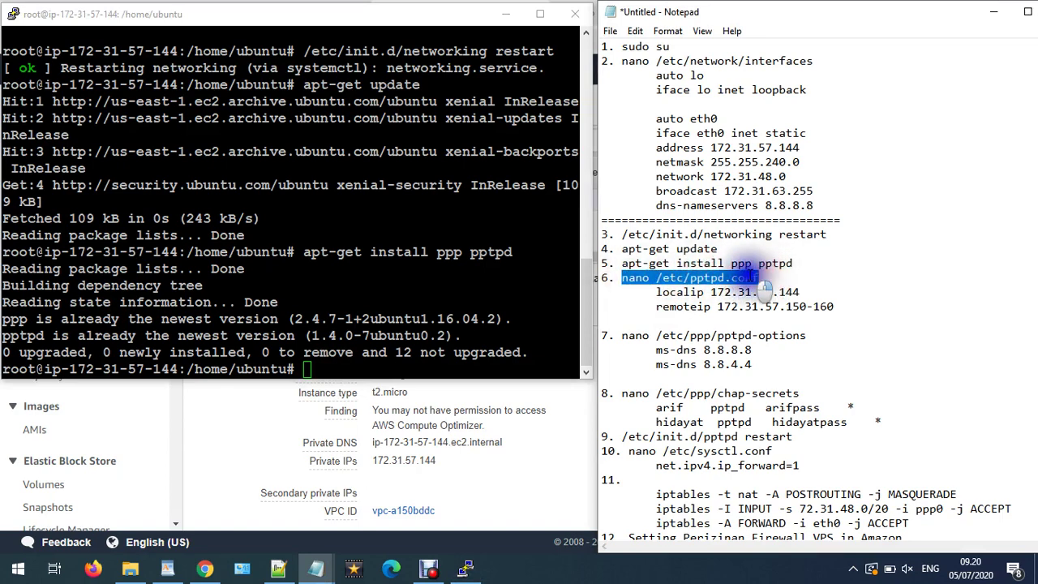
right_click(768, 277)
click(777, 317)
key(alt+Tab)
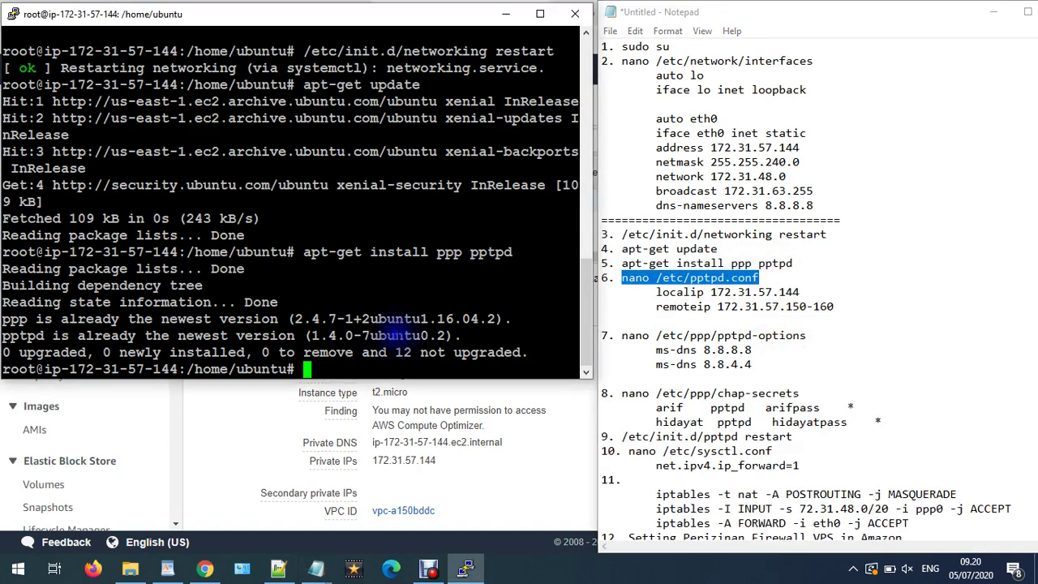
key(shift+Insert)
key(Return)
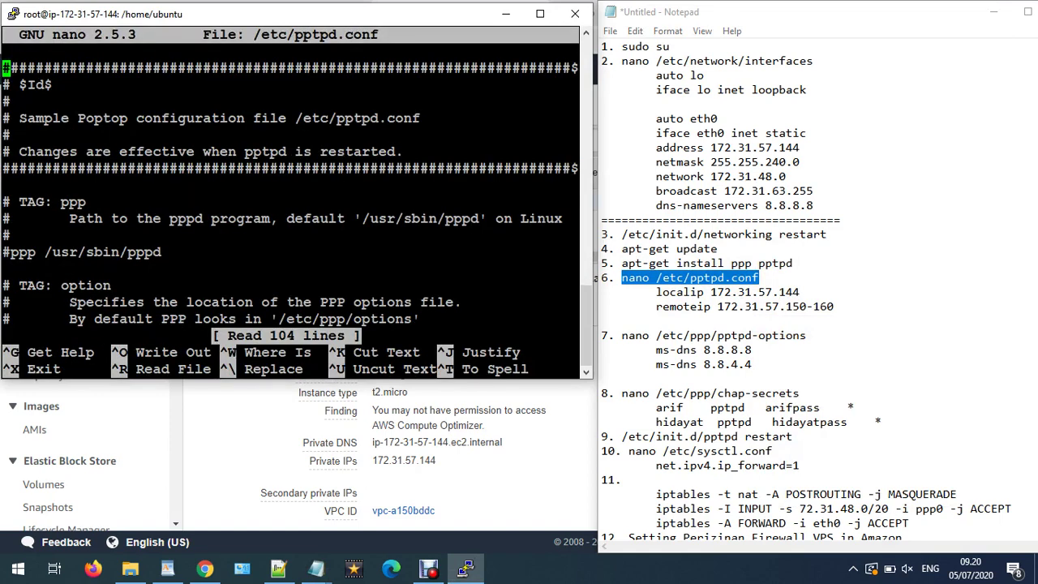
- Check the localip 172.31.57.144 and remoteip 172.31.57.145-150 lines, then exit nano
click(6, 84)
key(Down)
key(Down)
key(Down)
key(Down)
key(Down)
key(Down)
key(Down)
key(Down)
key(Down)
key(Down)
key(Down)
key(Down)
key(Down)
key(Down)
key(Down)
key(Down)
key(Down)
key(Down)
key(Down)
key(Down)
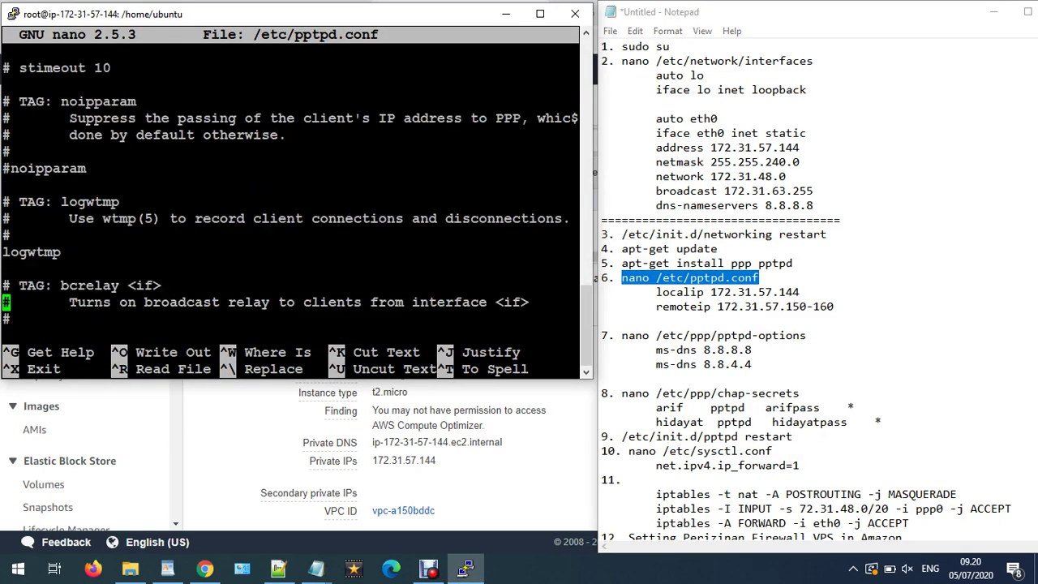
key(Down)
key(Down)
key(Down)
key(Down)
key(Down)
key(Down)
key(Down)
key(Down)
key(Down)
key(Down)
key(Down)
key(Down)
key(Down)
key(Down)
key(Down)
key(Down)
key(Down)
key(Down)
key(Down)
key(Down)
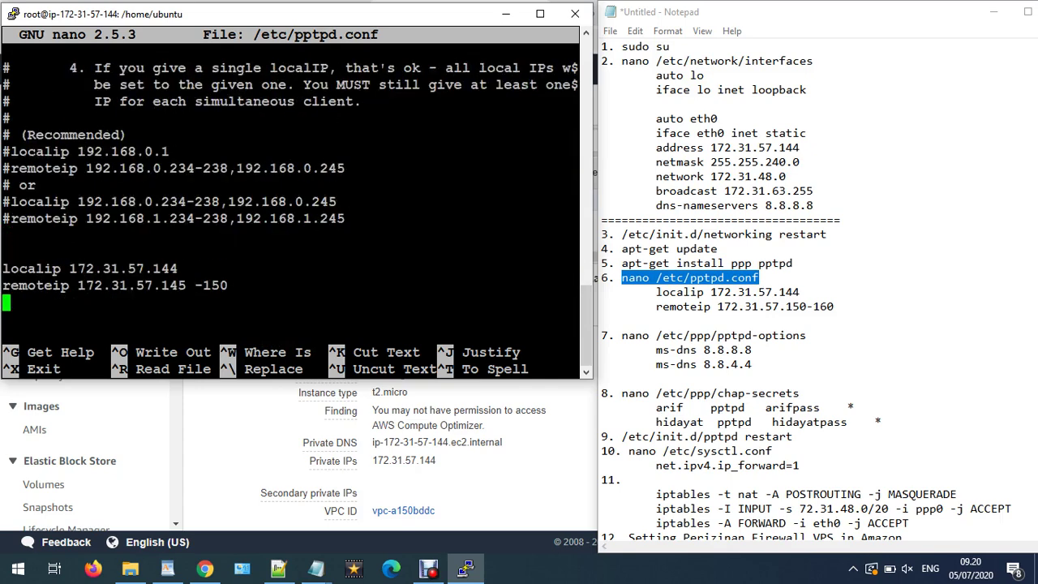
key(Up)
key(Up)
drag(802, 148, 712, 147)
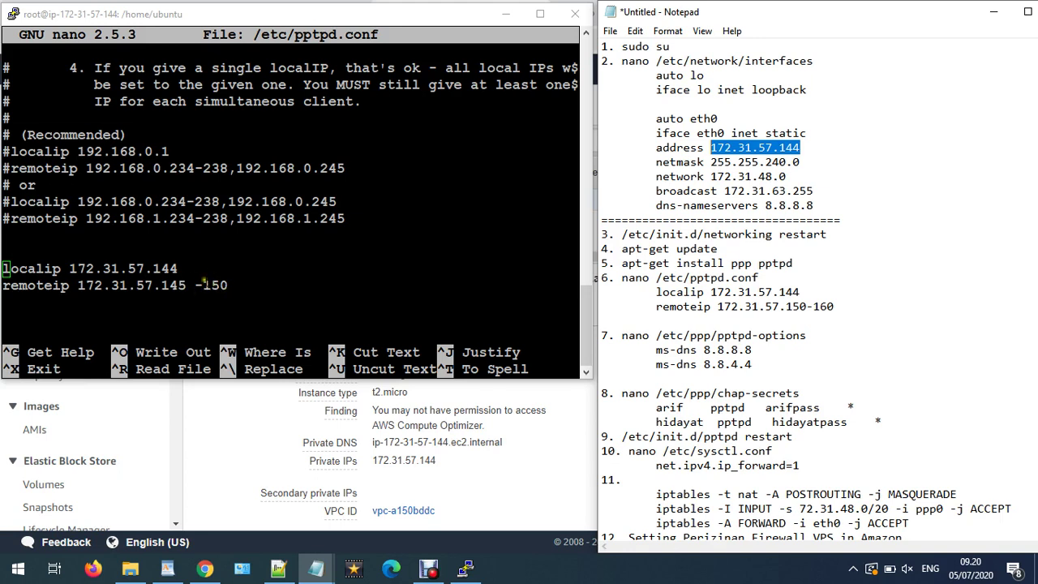
drag(195, 286, 163, 286)
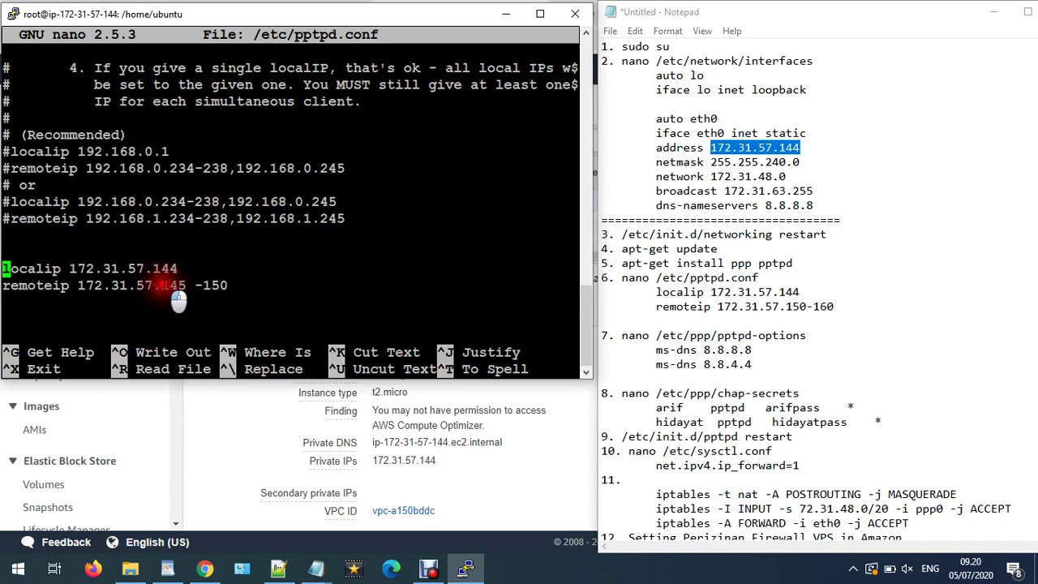
click(81, 286)
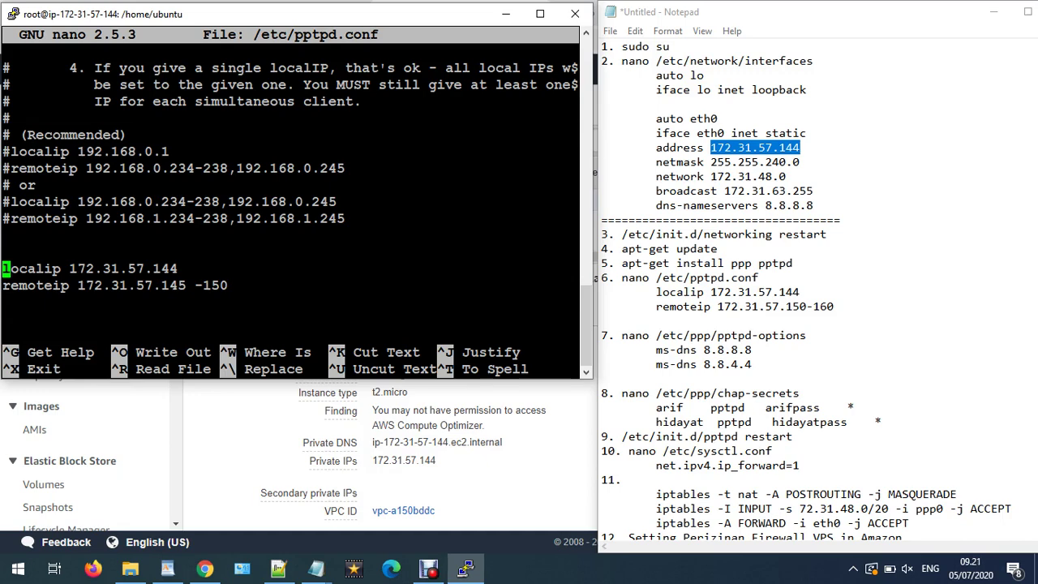
key(ctrl+x)
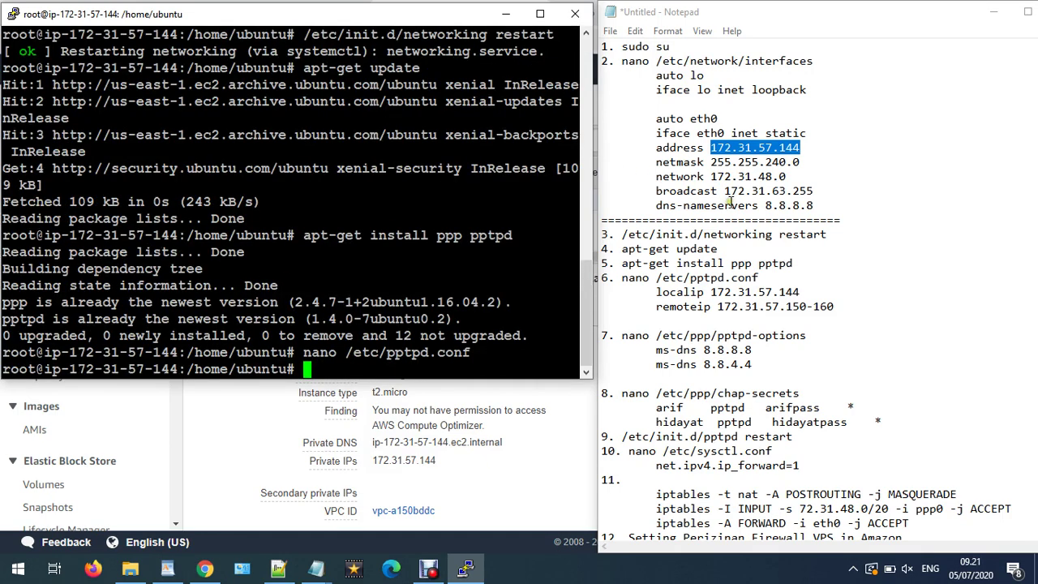
- Open /etc/ppp/pptpd-options in nano using the command copied from the notes
click(730, 202)
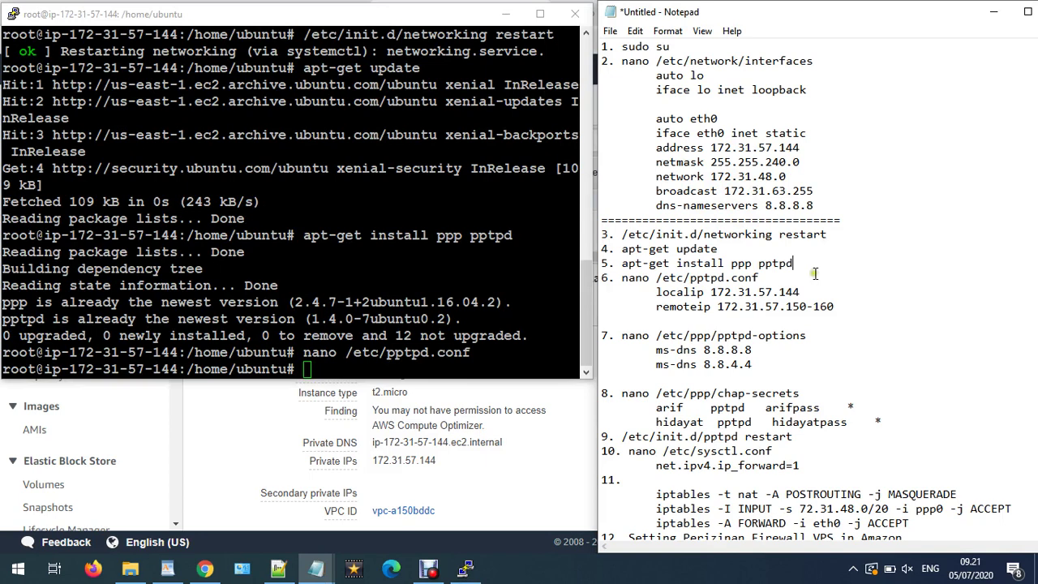
click(809, 269)
scroll(808, 276, down, 1)
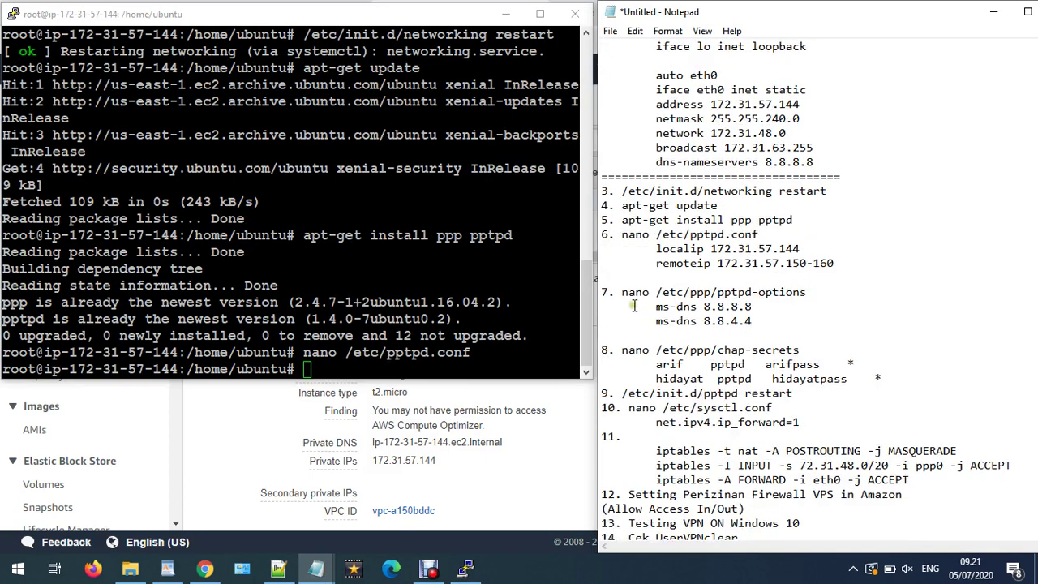
drag(621, 292, 807, 293)
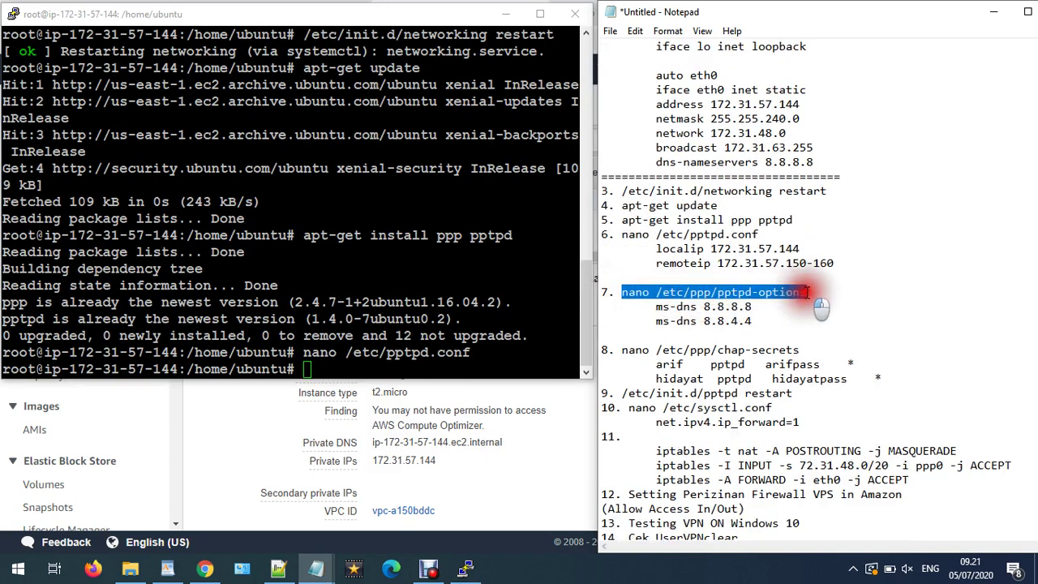
right_click(807, 293)
click(810, 337)
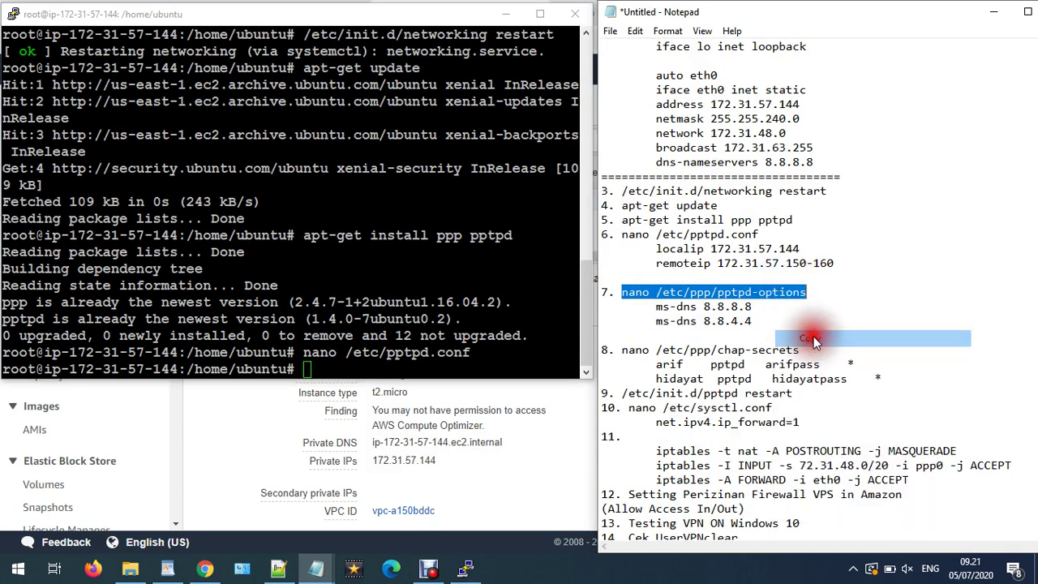
right_click(276, 336)
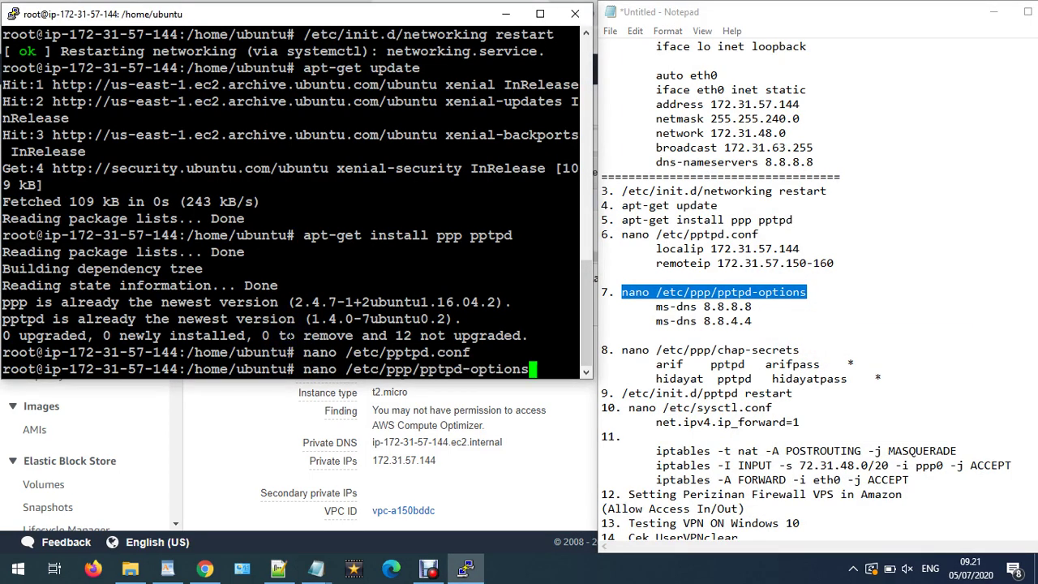
key(Return)
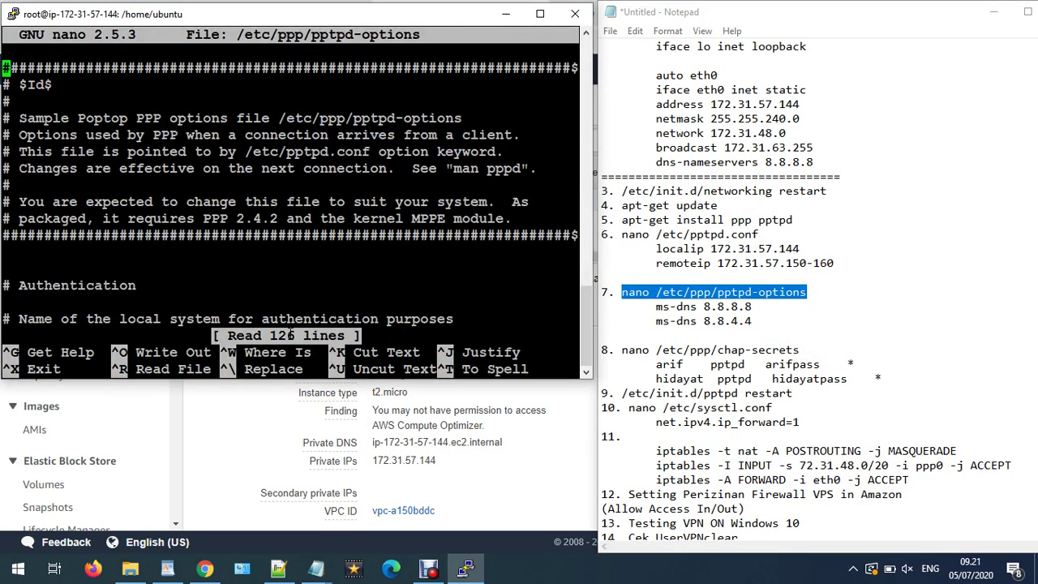
- Check the ms-dns 8.8.8.8 and ms-dns 8.8.4.4 lines, then exit nano
key(Down)
key(Down)
key(Down)
key(Down)
key(Down)
key(Down)
key(Down)
key(Down)
key(Down)
key(Down)
key(Down)
key(Down)
key(Down)
key(Down)
key(Down)
key(Down)
key(Down)
key(Down)
key(Down)
key(Down)
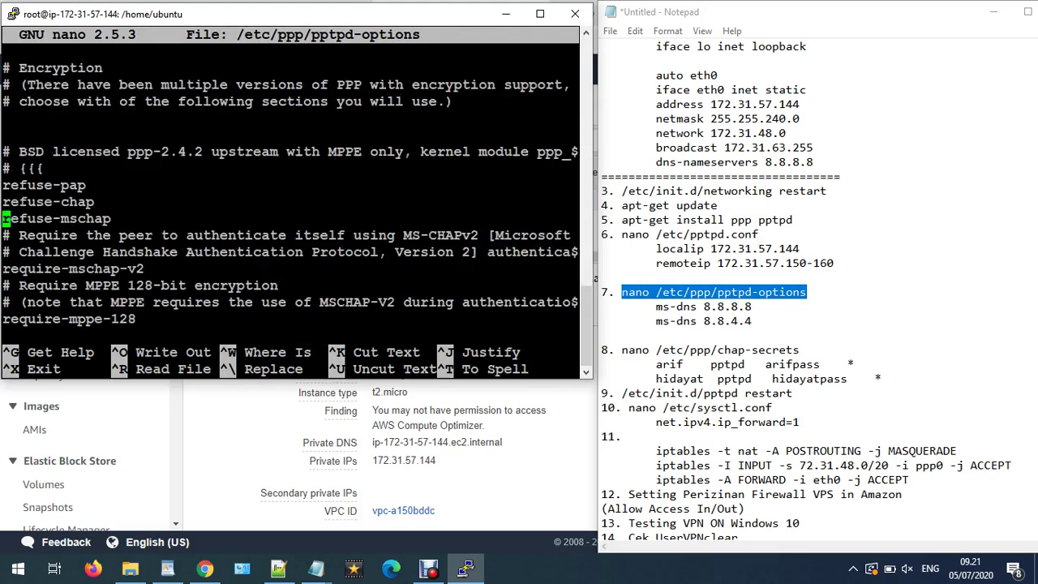
key(Down)
key(Down)
key(Down)
key(Down)
key(Down)
key(Down)
key(Down)
key(Down)
key(Down)
key(Down)
key(Down)
key(Down)
key(Down)
key(Down)
key(Down)
key(Down)
key(Down)
key(Down)
key(Down)
key(Down)
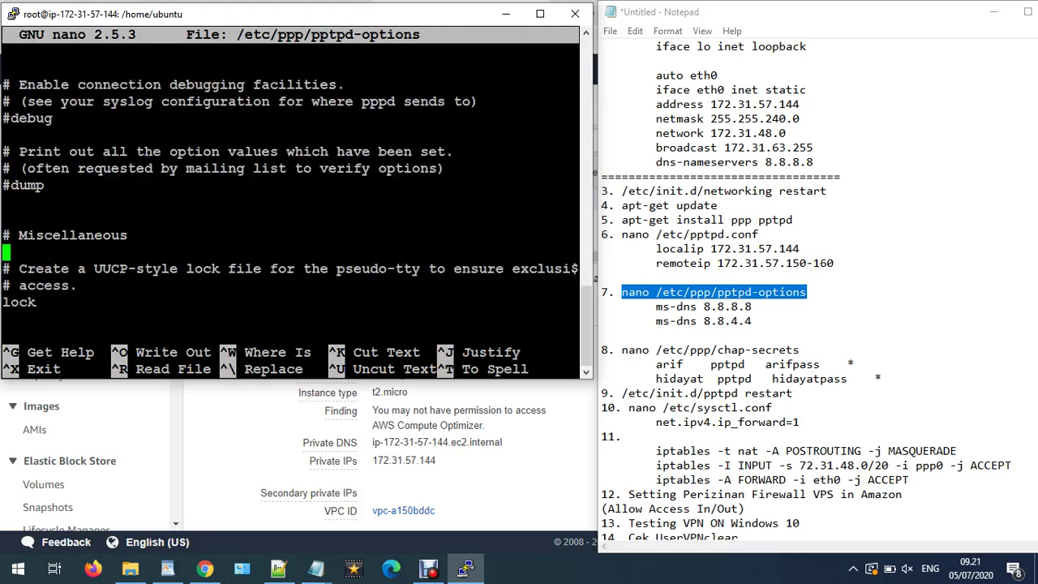
key(Down)
key(Down)
key(Down)
key(Down)
key(Down)
key(Down)
key(Down)
key(Down)
key(Down)
key(Down)
key(Down)
key(Down)
key(Down)
key(Down)
key(Down)
key(Down)
key(Down)
key(Down)
key(Down)
key(Down)
key(Up)
key(Up)
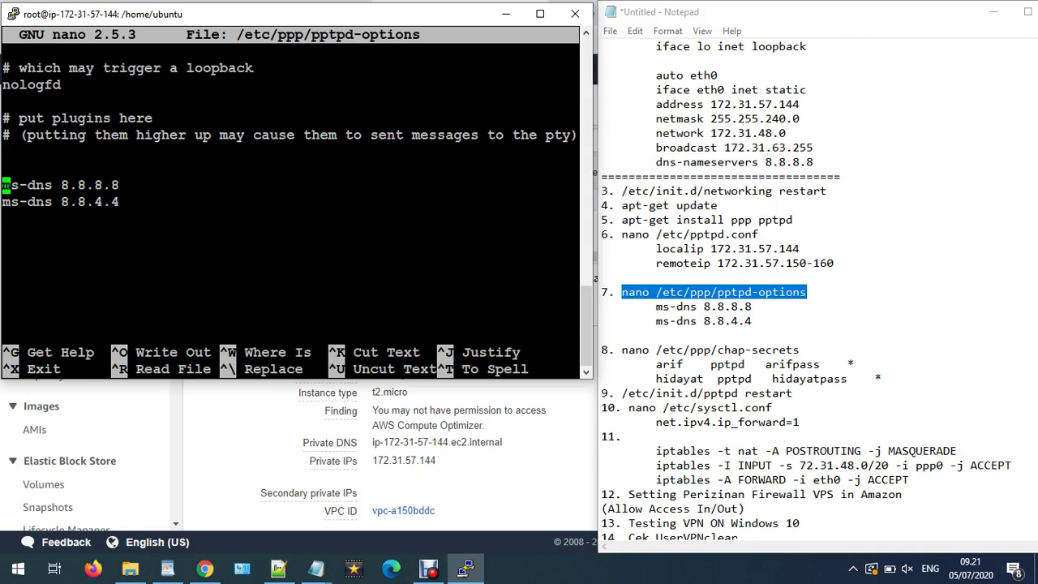
key(Down)
key(Right)
key(Right)
key(Right)
key(Right)
key(ctrl+x)
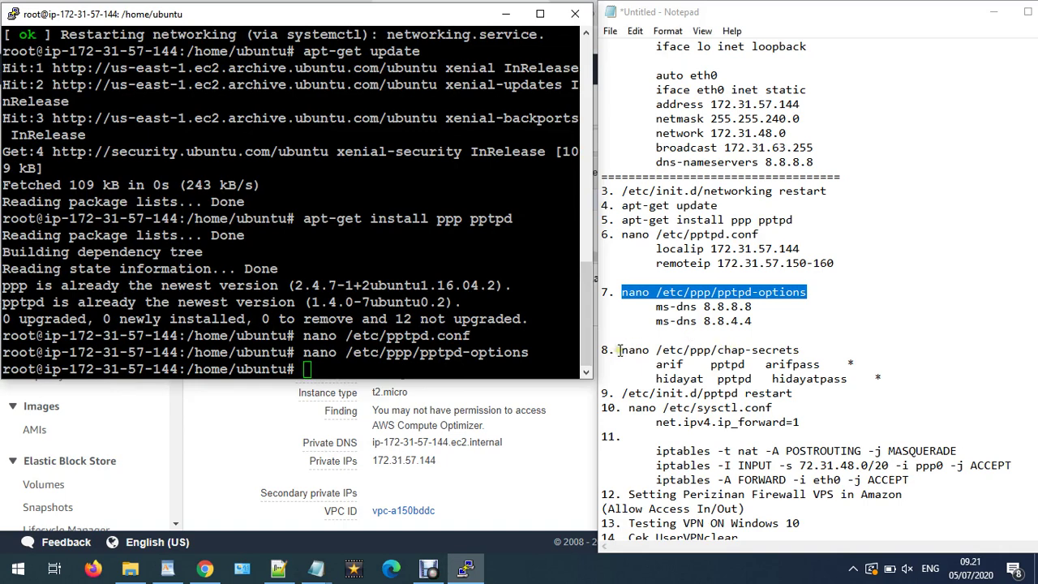
- Copy 'nano /etc/ppp/chap-secrets' from the notes and run it in PuTTY
drag(621, 351, 801, 349)
right_click(801, 350)
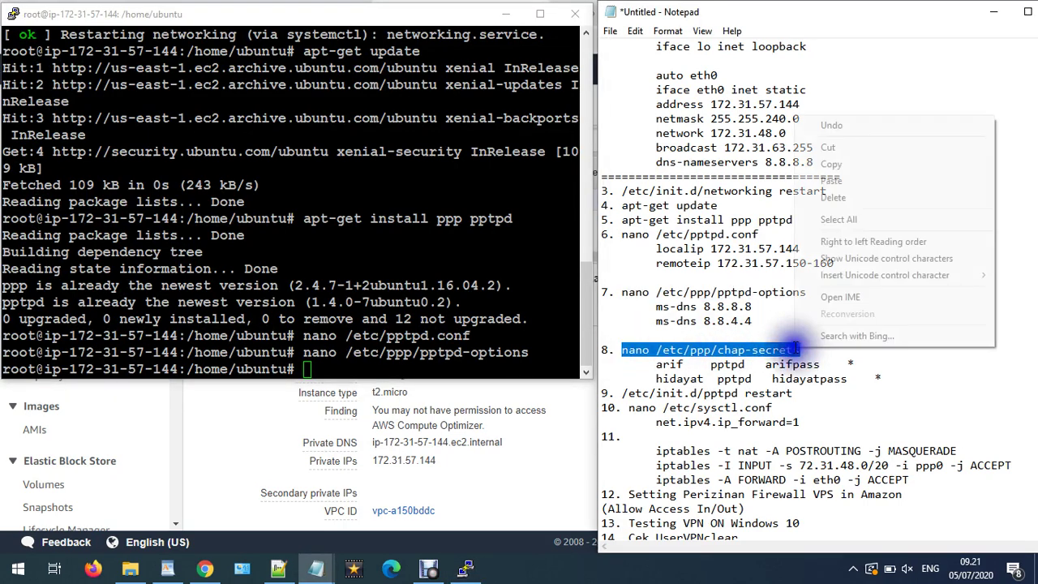
click(841, 165)
click(208, 268)
right_click(208, 268)
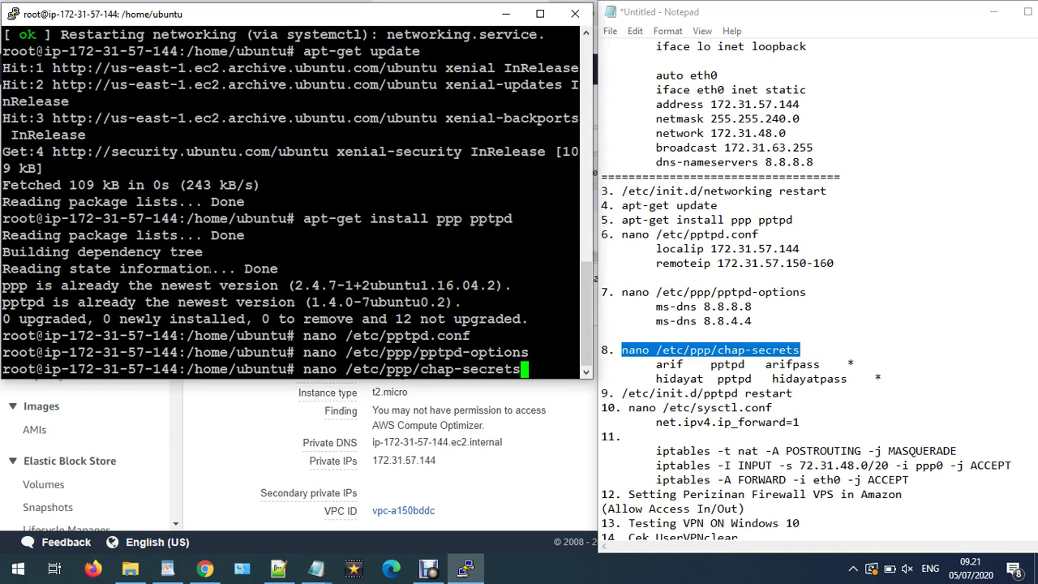
key(Return)
- Check the two client entries in chap-secrets, then exit nano
key(Down)
key(Down)
key(Down)
key(Down)
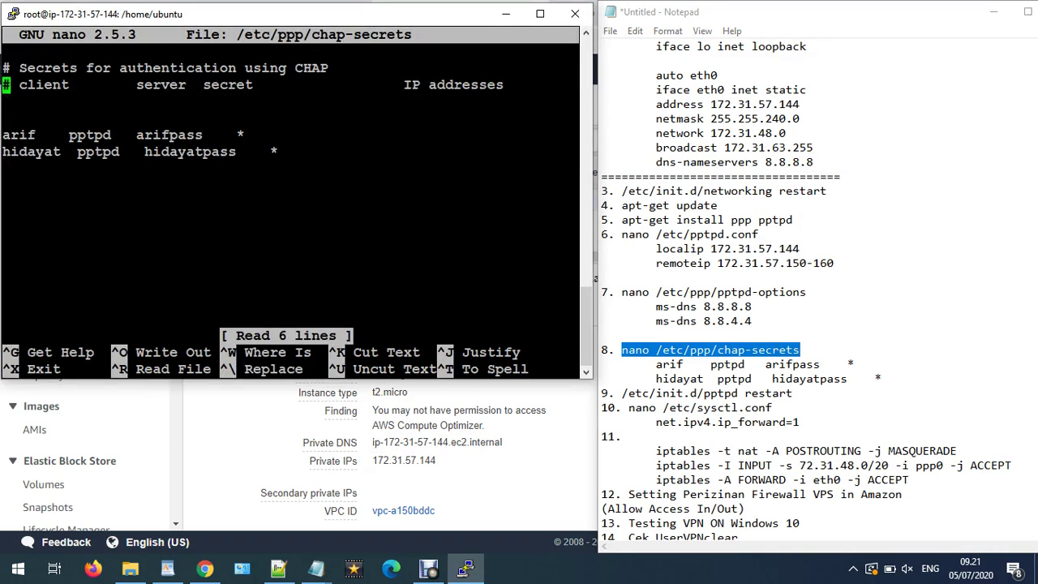
key(Right)
key(Right)
key(Right)
key(Right)
key(Right)
key(Right)
key(Right)
key(Left)
key(Left)
key(Left)
key(Left)
key(Left)
key(Right)
key(Right)
key(Right)
key(Right)
key(Right)
key(Right)
key(Right)
key(Right)
key(Right)
key(Right)
key(Right)
key(Right)
key(Right)
key(Right)
key(Right)
key(Right)
key(Right)
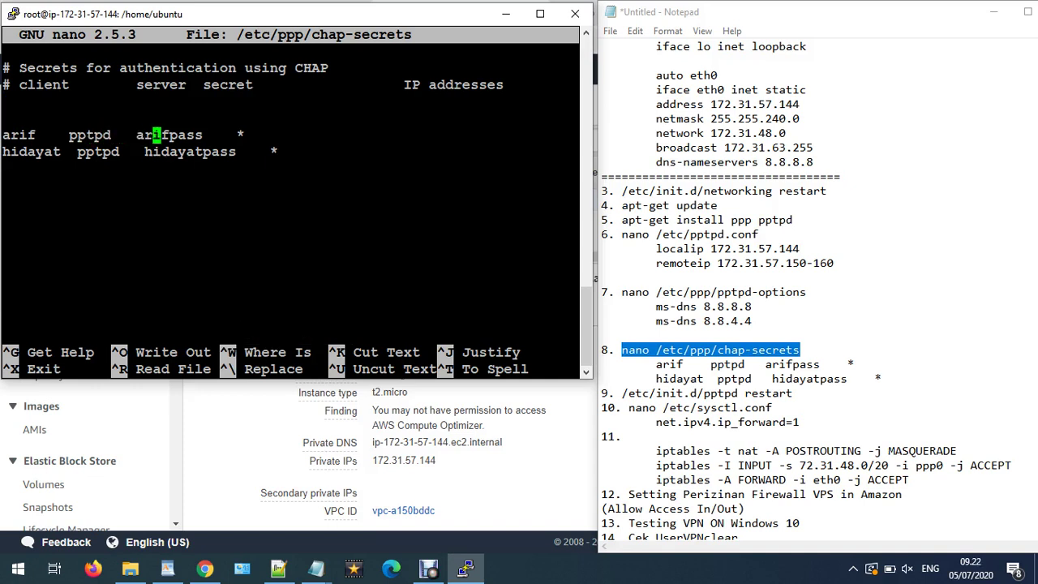
key(Right)
key(Right)
key(Right)
key(Right)
key(Right)
key(Right)
key(Right)
key(Right)
key(Right)
key(Right)
key(Right)
key(Right)
key(Right)
key(Right)
key(Right)
key(Right)
key(Right)
key(Right)
key(Right)
key(Right)
key(Right)
key(Right)
key(Right)
key(Right)
key(Right)
key(Right)
key(Right)
key(Right)
key(Right)
key(Down)
key(ctrl+x)
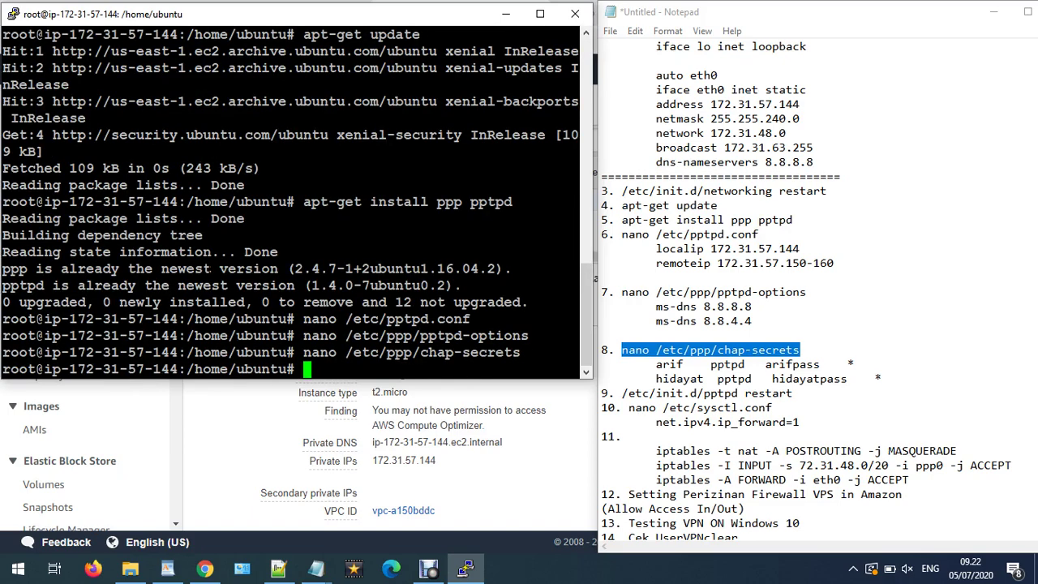
- Select the pptpd restart command in the notes
scroll(600, 367, down, 1)
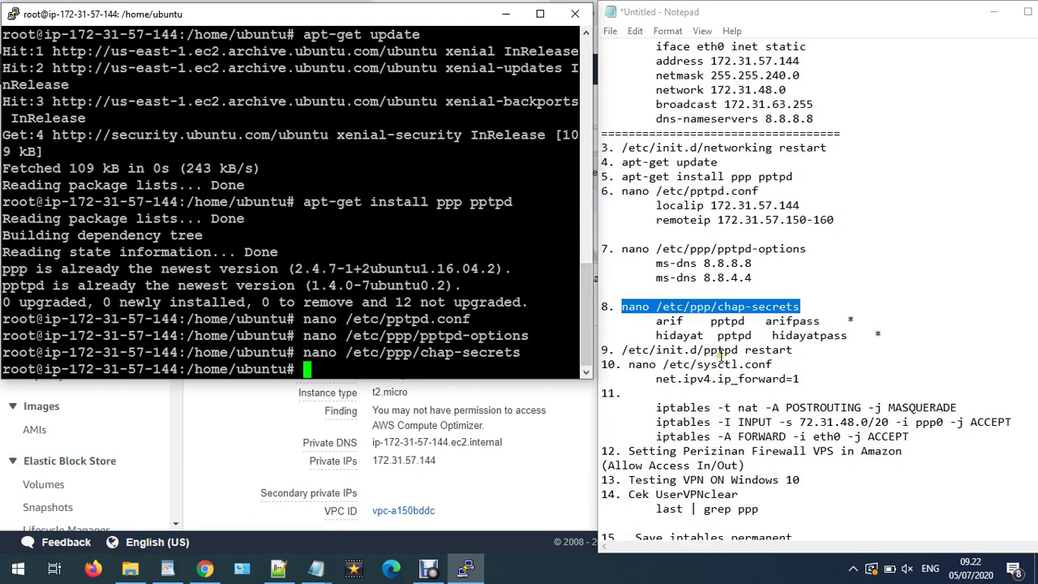
click(720, 357)
drag(804, 350, 624, 350)
- Copy the pptpd restart command into PuTTY and run it
right_click(623, 355)
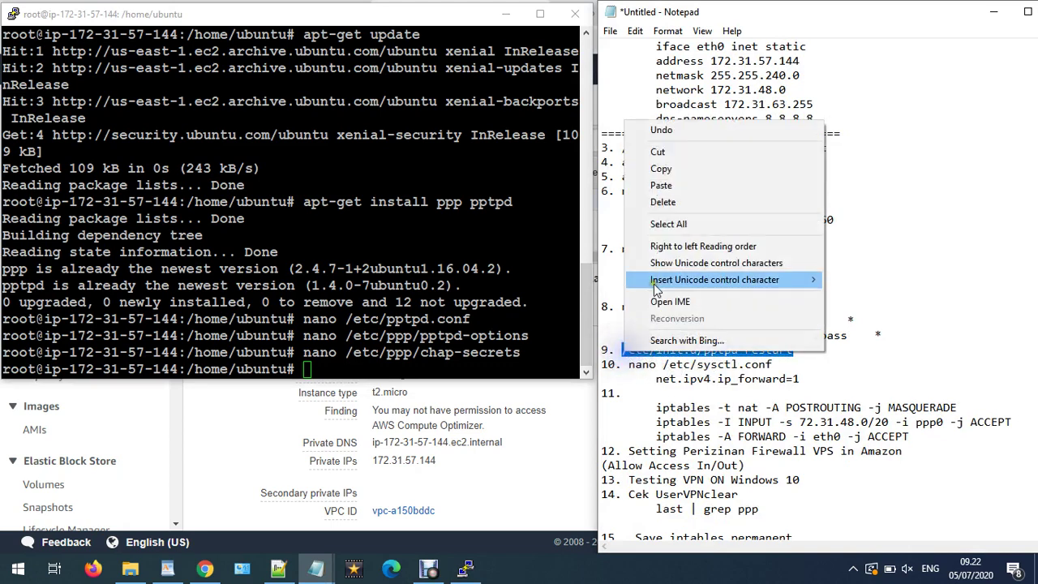
click(664, 170)
click(466, 568)
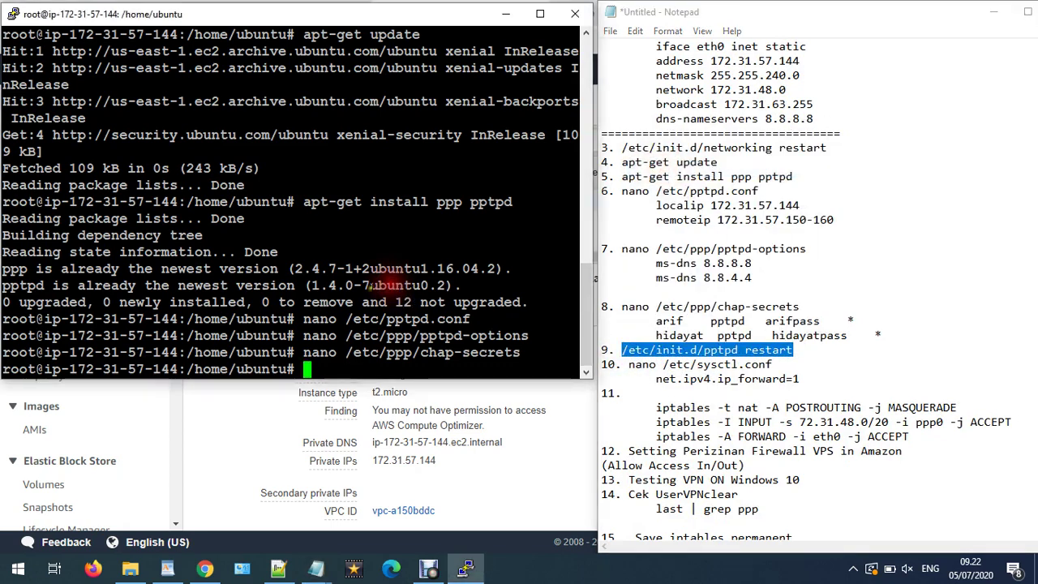
right_click(367, 307)
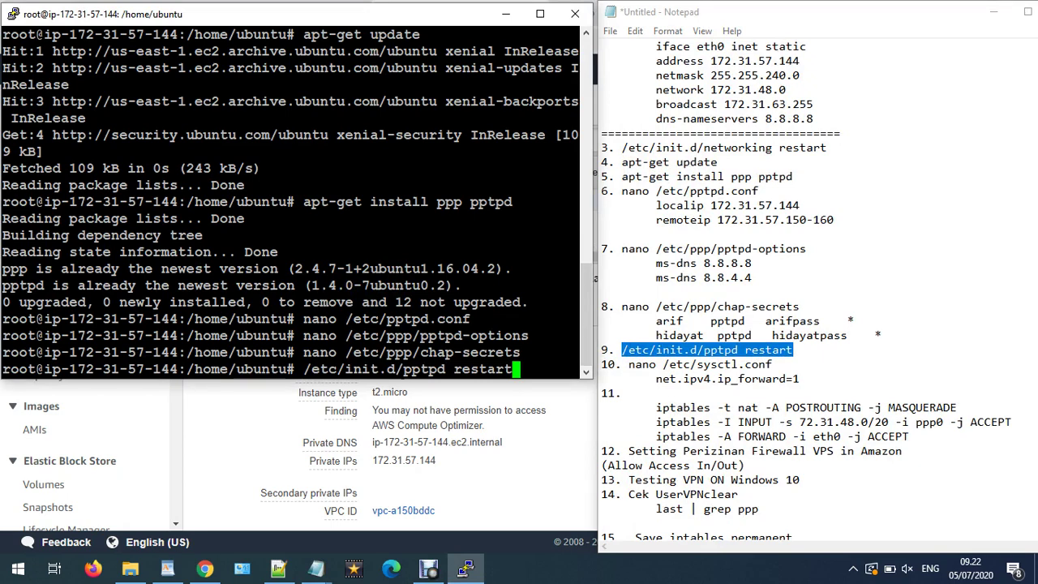
key(Return)
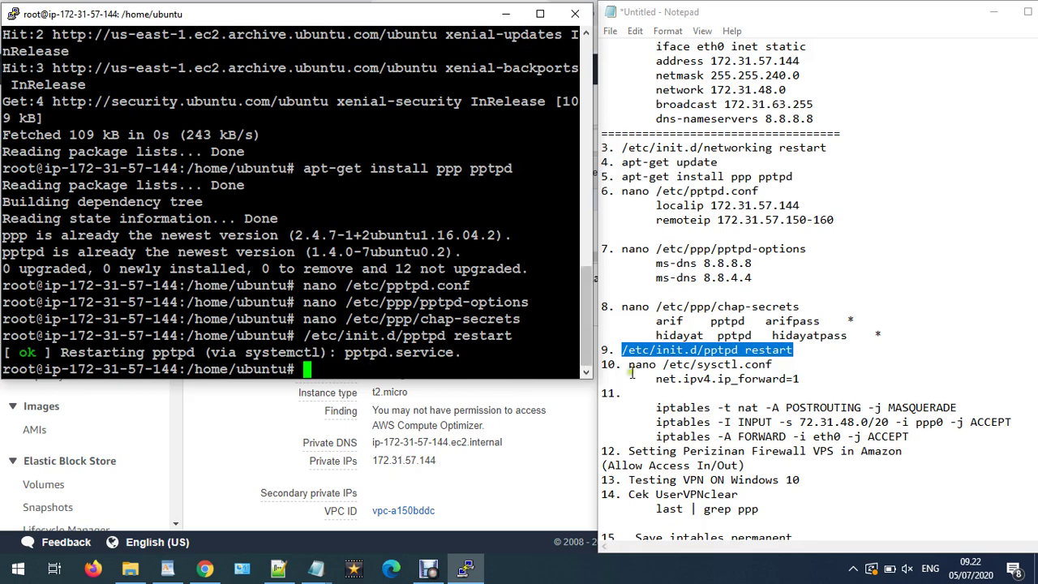
- Open /etc/sysctl.conf in nano using the command copied from the notes
drag(626, 365, 762, 366)
right_click(763, 367)
click(778, 189)
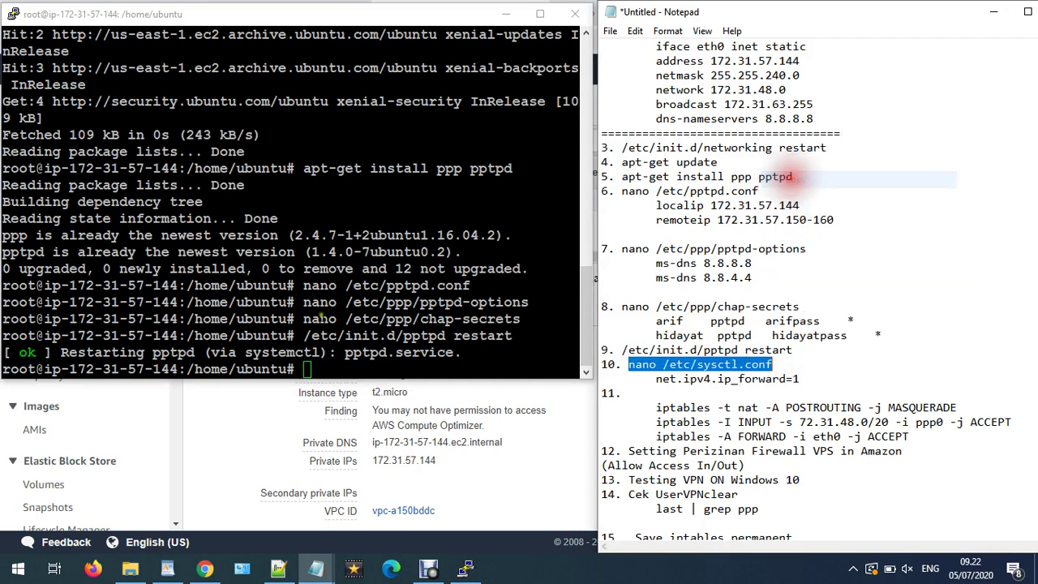
click(322, 318)
key(shift+Insert)
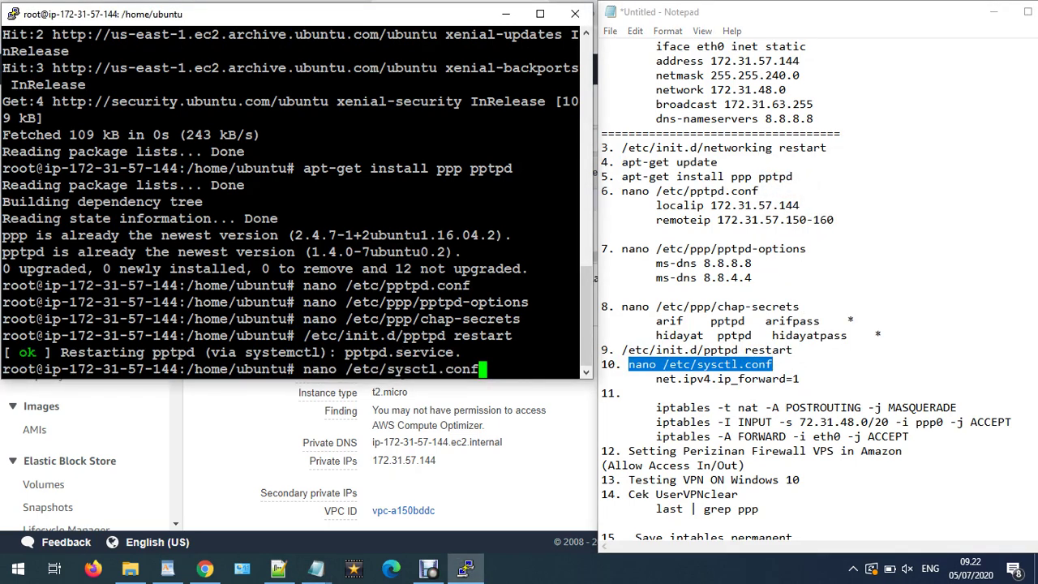
key(Return)
- Uncomment net.ipv4.ip_forward=1 and save /etc/sysctl.conf
key(Down)
key(Down)
key(Down)
key(Down)
key(Down)
key(Down)
key(Down)
key(Down)
key(Down)
key(Down)
key(Down)
key(Down)
key(Down)
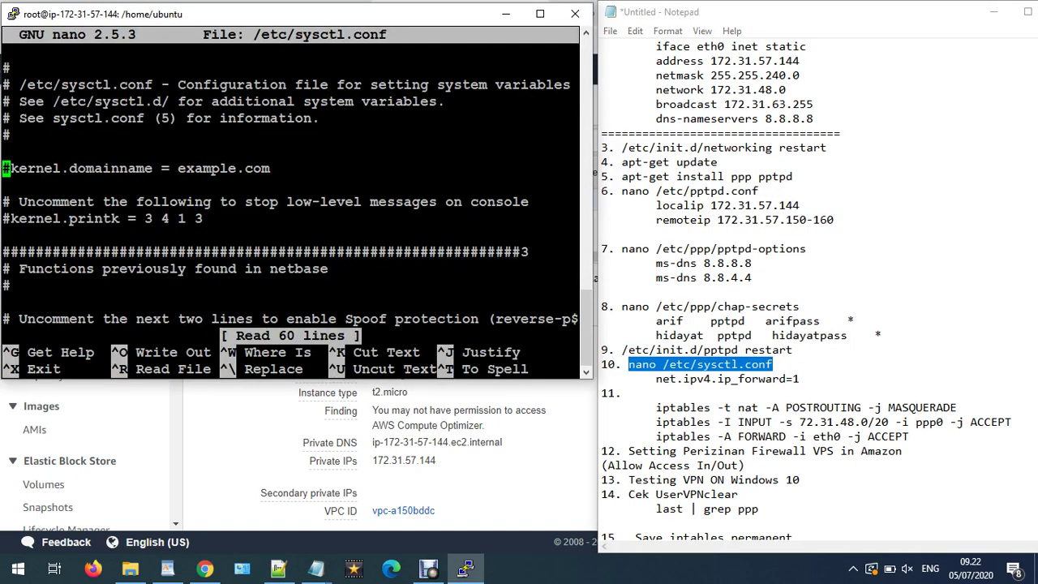
key(Down)
key(Down)
key(Down)
key(Down)
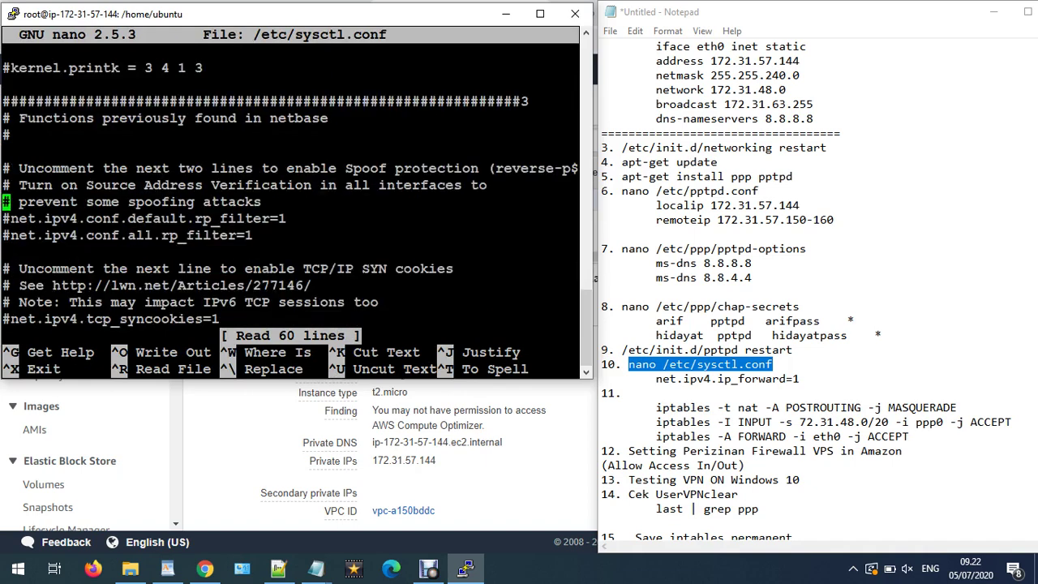
key(Down)
key(Down)
key(Down)
key(Down)
key(Down)
key(Down)
key(Down)
key(Down)
key(Down)
key(Down)
key(Delete)
key(Down)
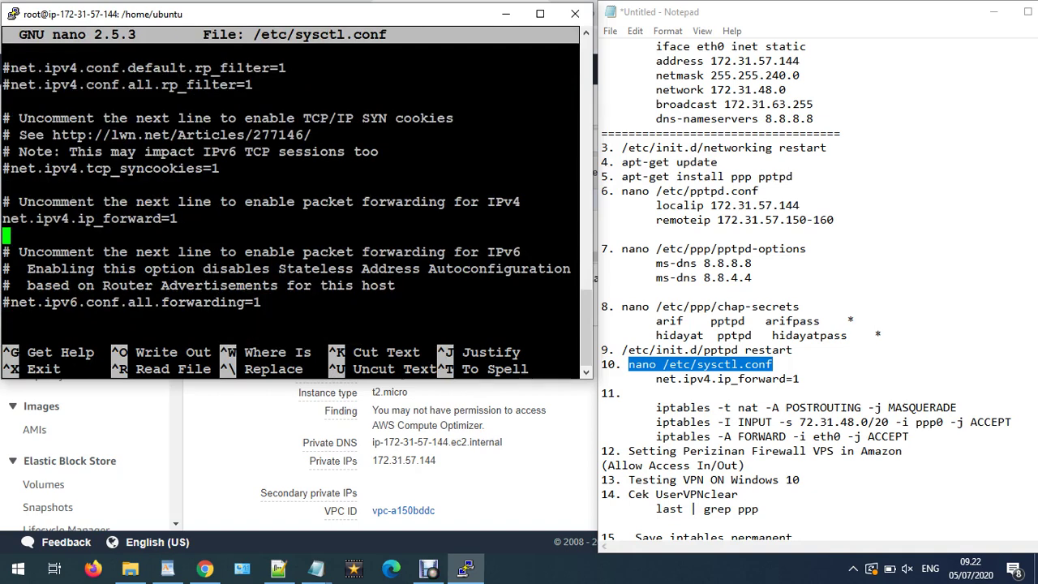
key(Up)
text(#)
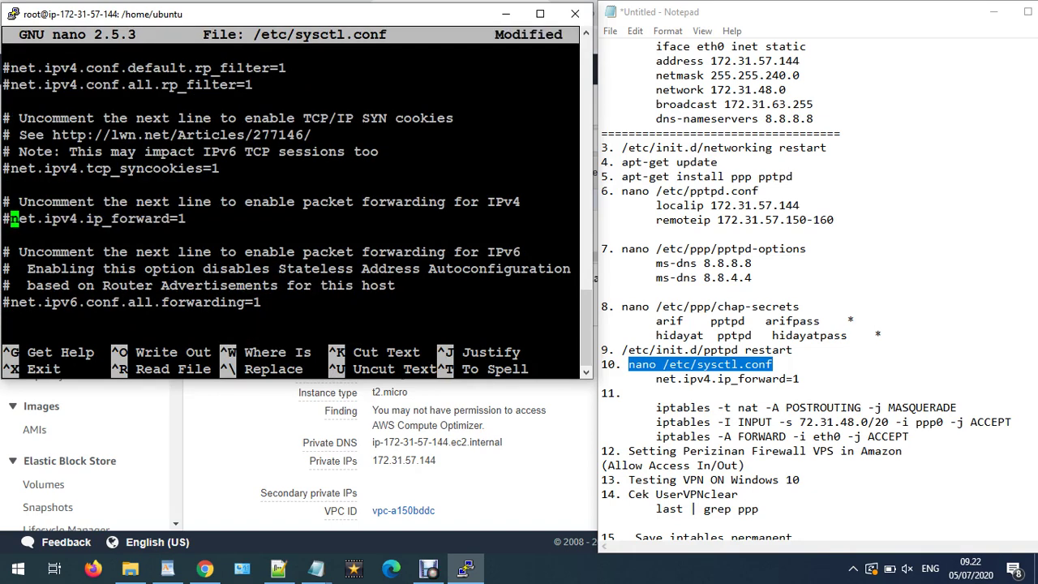
key(BackSpace)
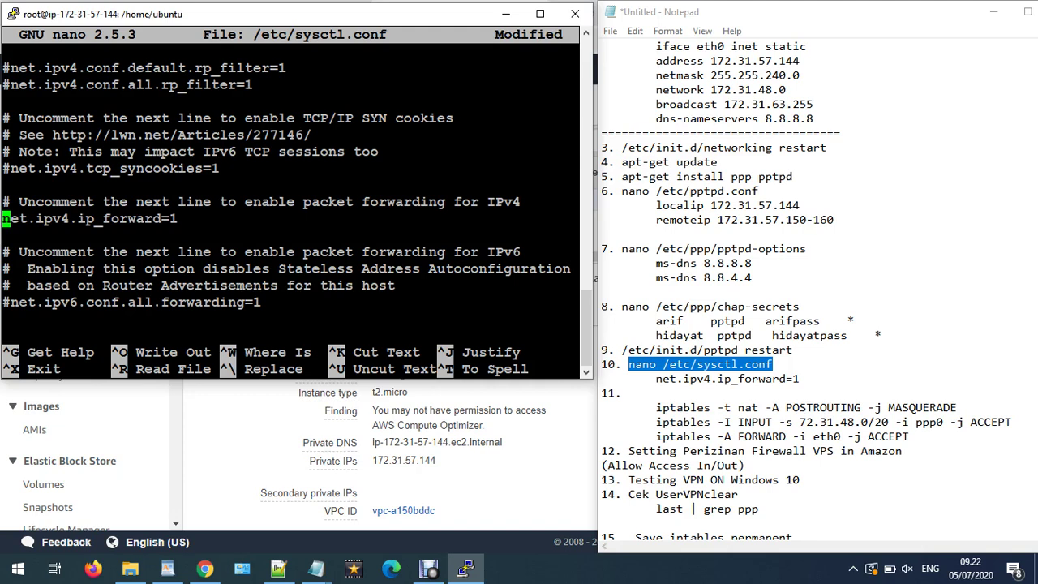
key(ctrl+x)
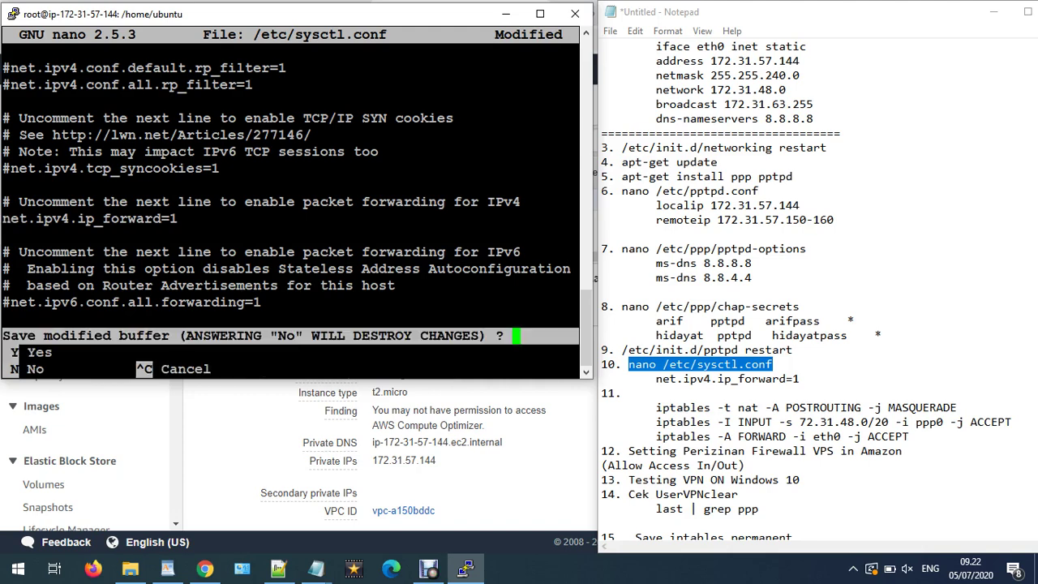
key(y)
key(Return)
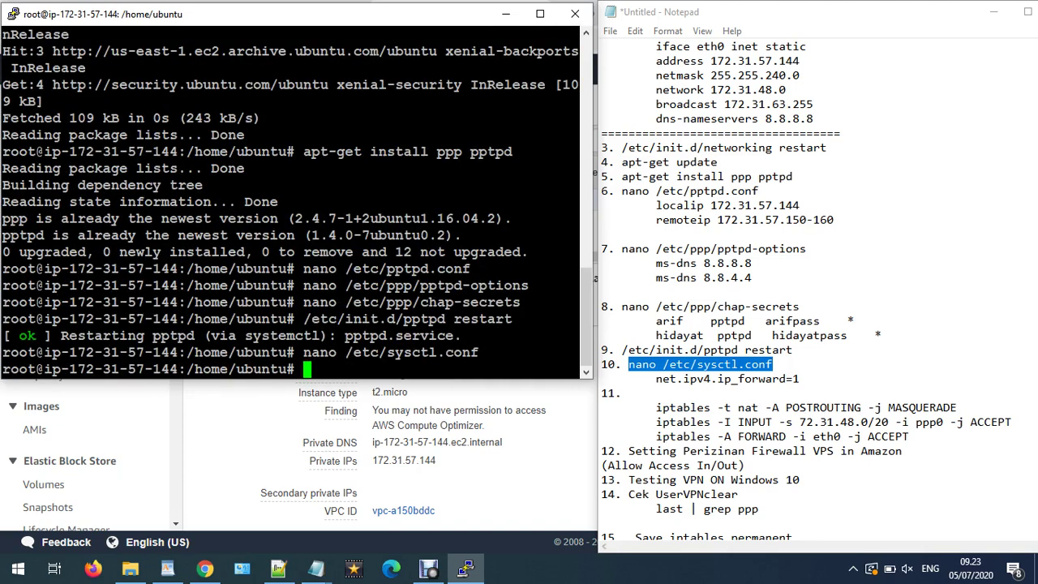
- Run 'iptables -t nat -A POSTROUTING -j MASQUERADE' copied from the notes
click(694, 391)
scroll(697, 406, down, 1)
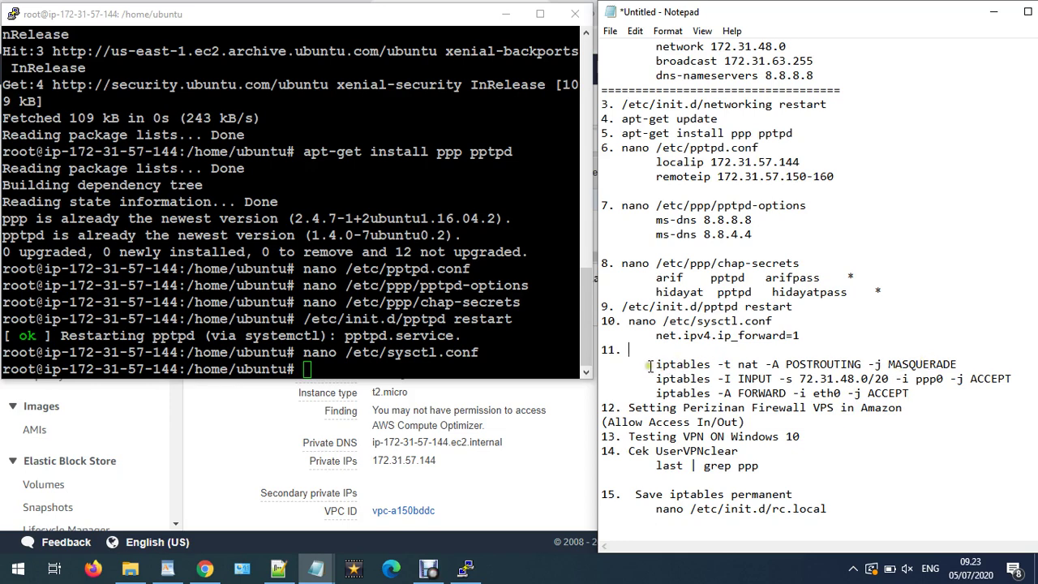
drag(651, 366, 935, 372)
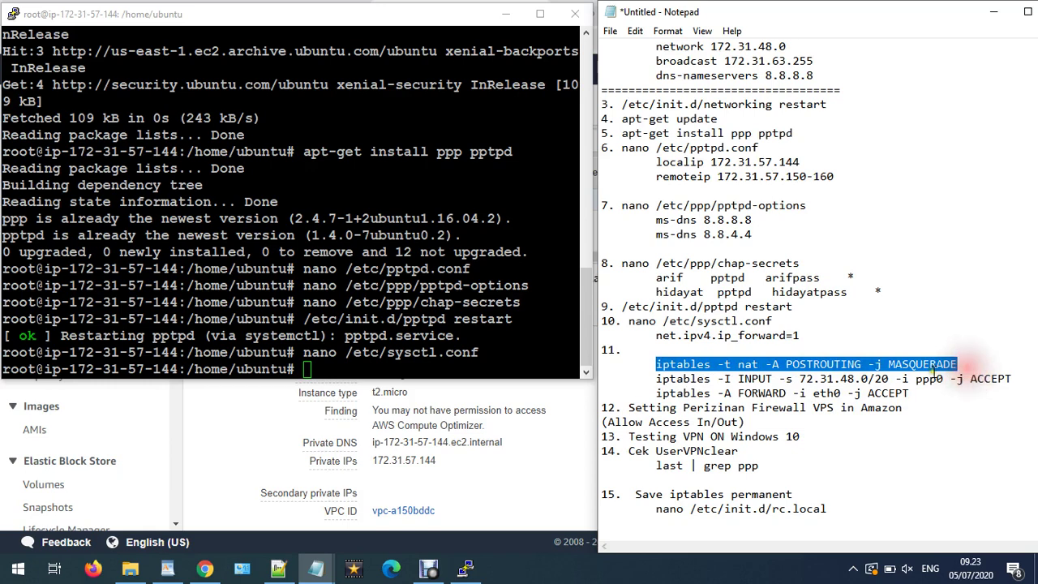
right_click(935, 371)
click(867, 188)
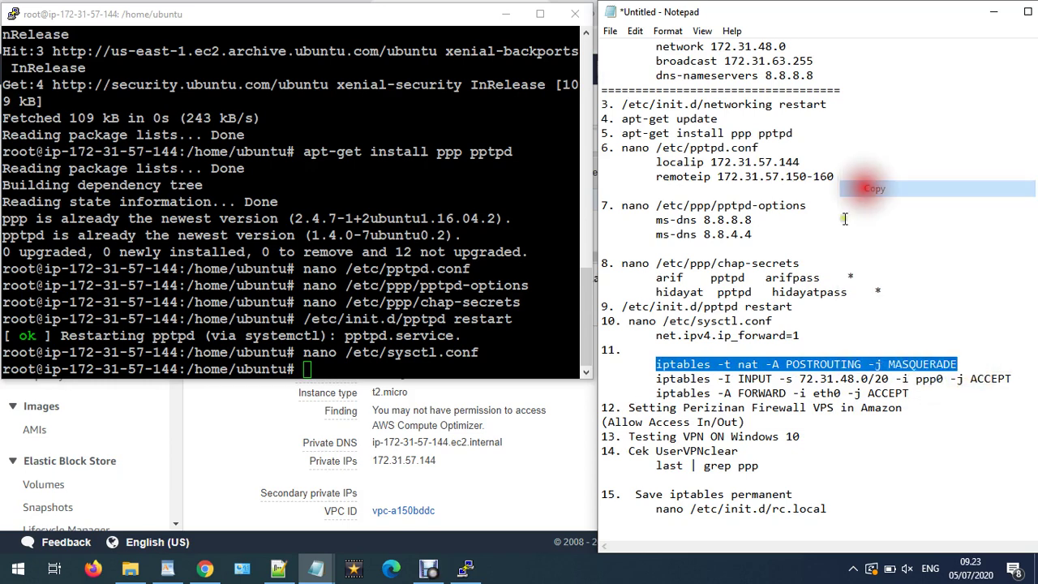
right_click(369, 304)
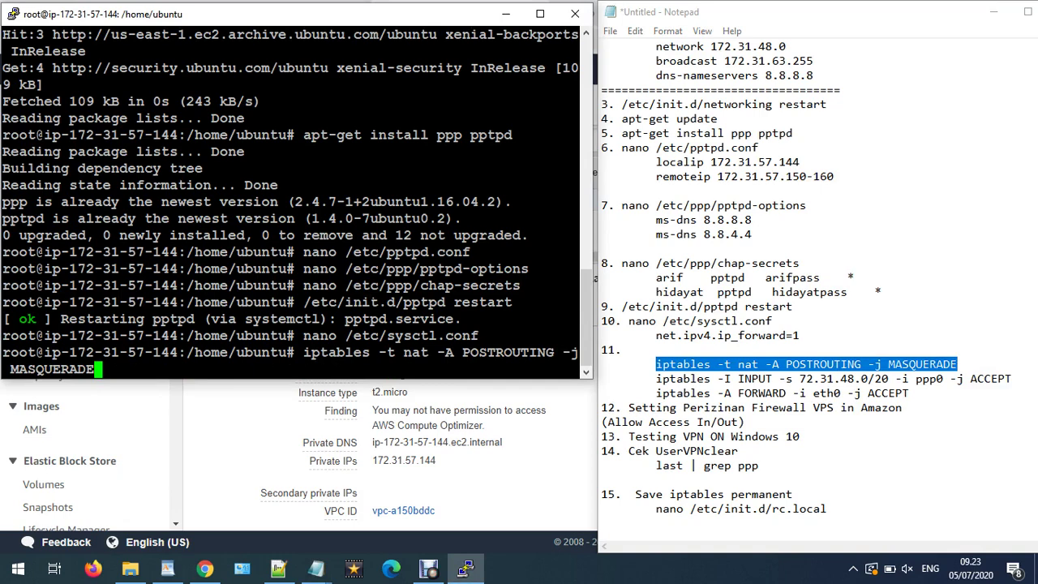
key(Return)
- Copy the iptables INPUT rule and compare its 72.31.48.0/20 subnet with server address 172.31.57.144
click(724, 379)
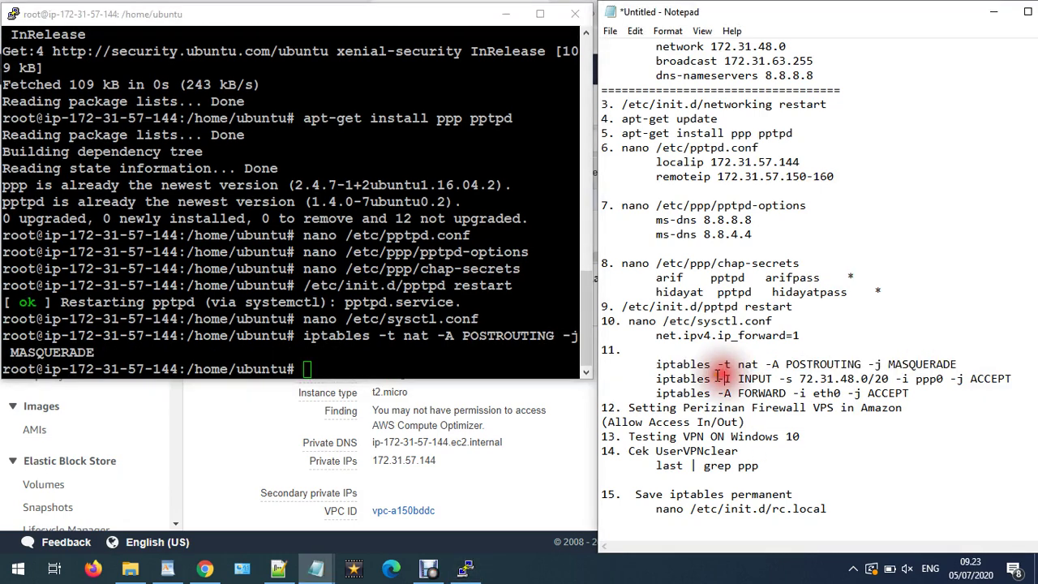
drag(656, 379, 1010, 381)
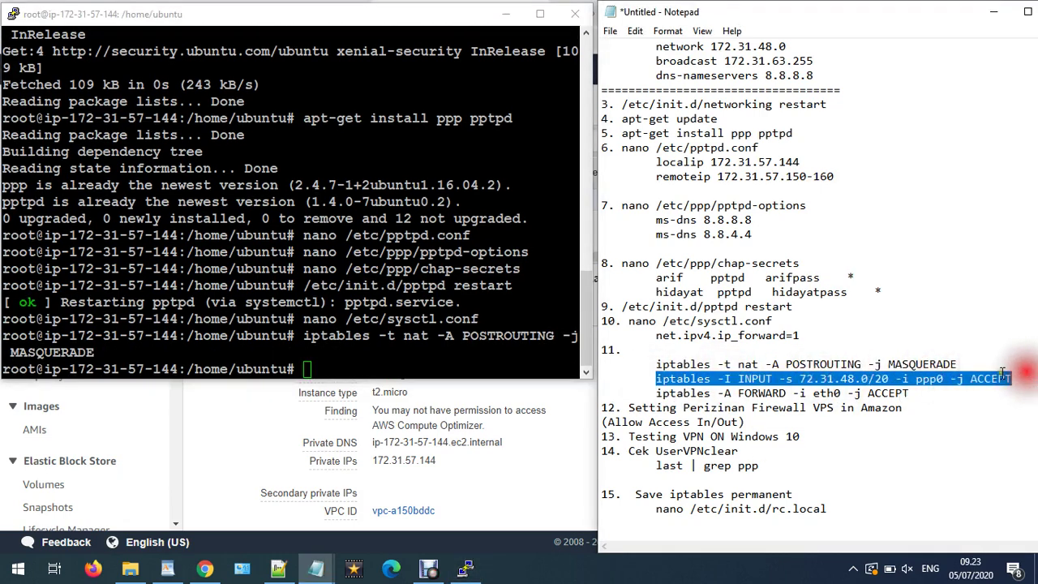
right_click(999, 390)
click(875, 190)
drag(800, 379, 894, 381)
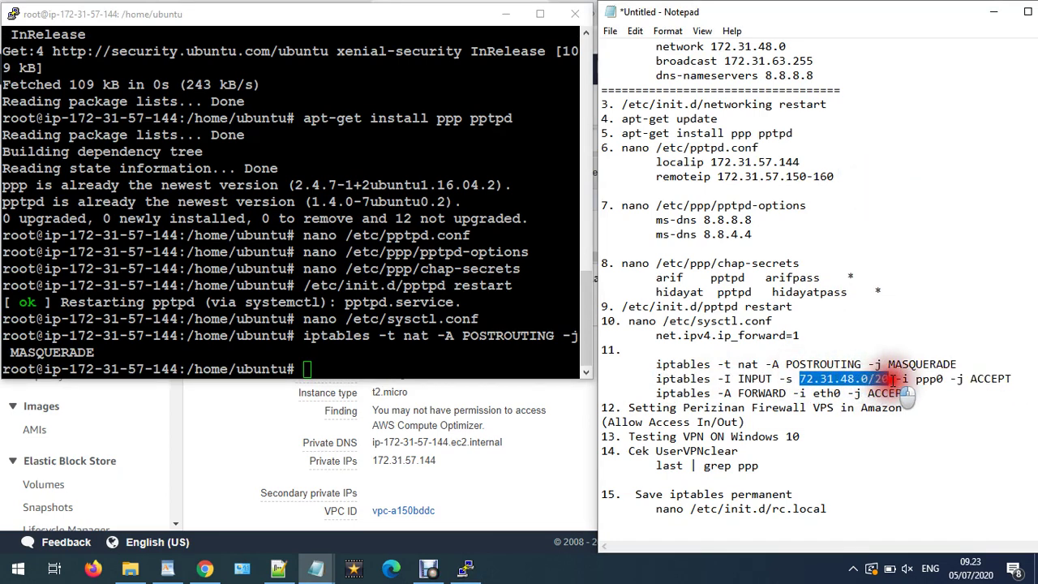
scroll(747, 158, up, 1)
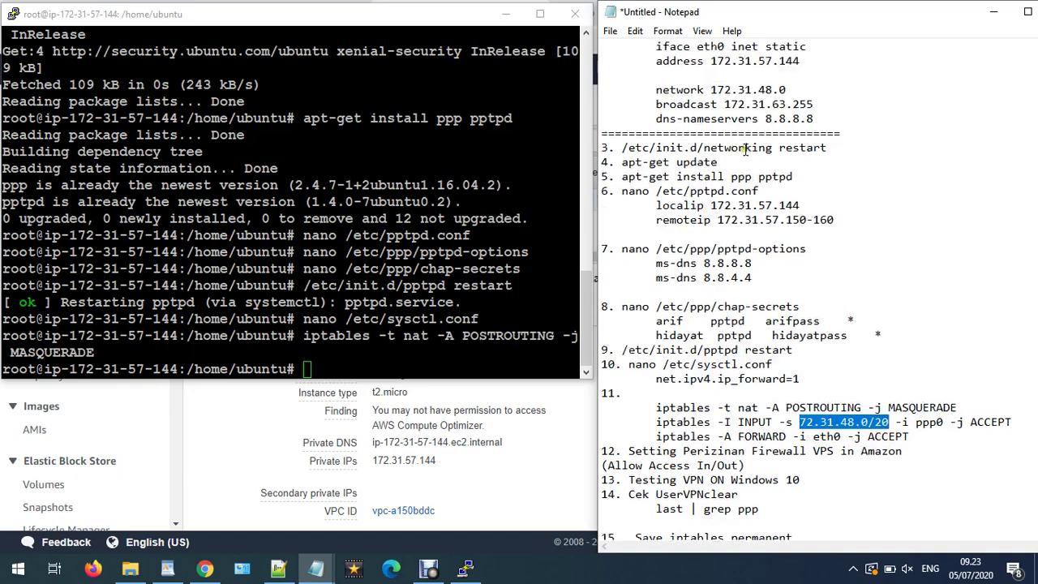
drag(704, 60, 805, 62)
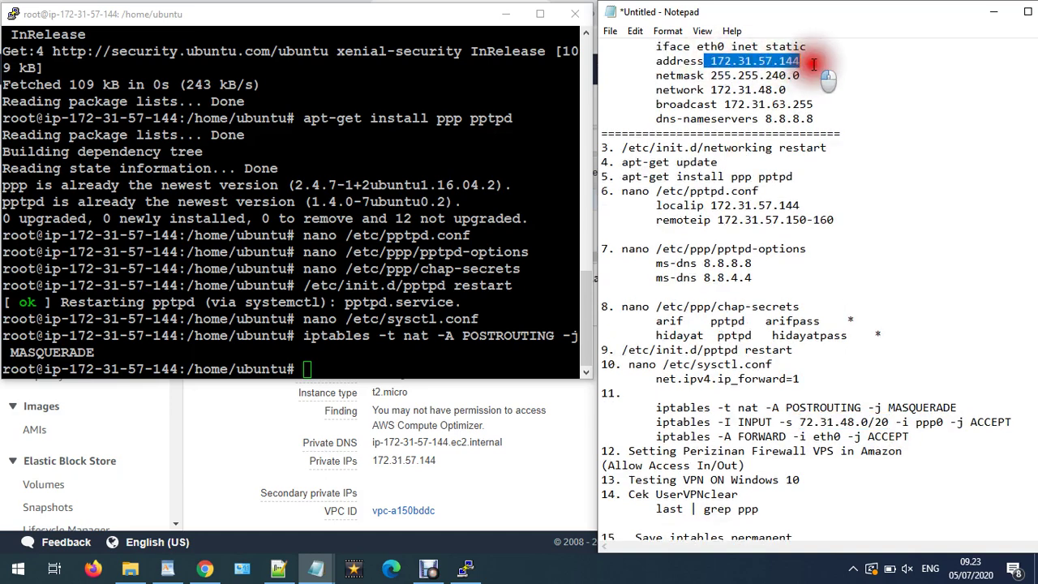
drag(803, 422, 888, 421)
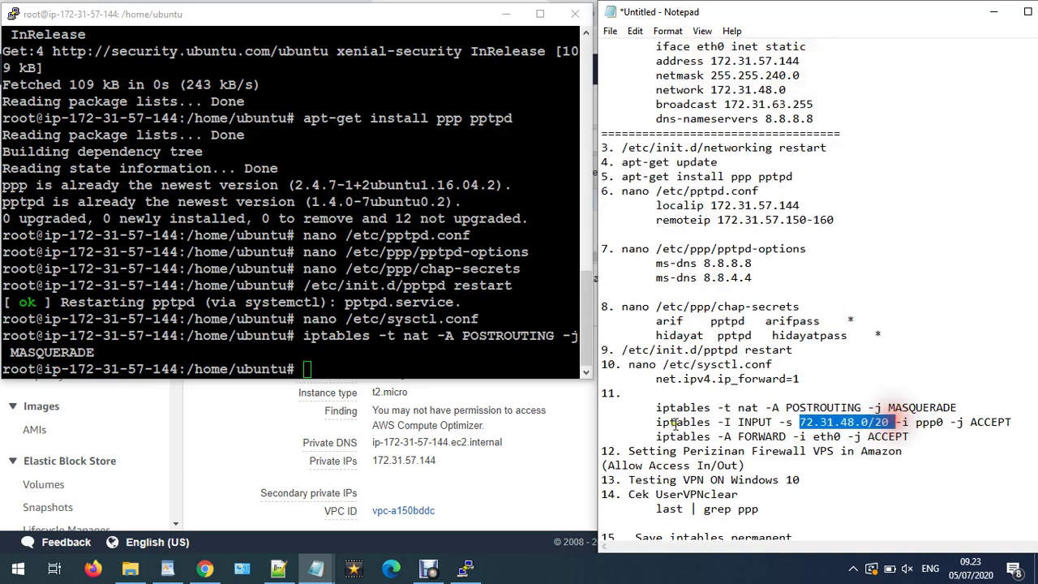
drag(657, 422, 1027, 423)
right_click(1001, 430)
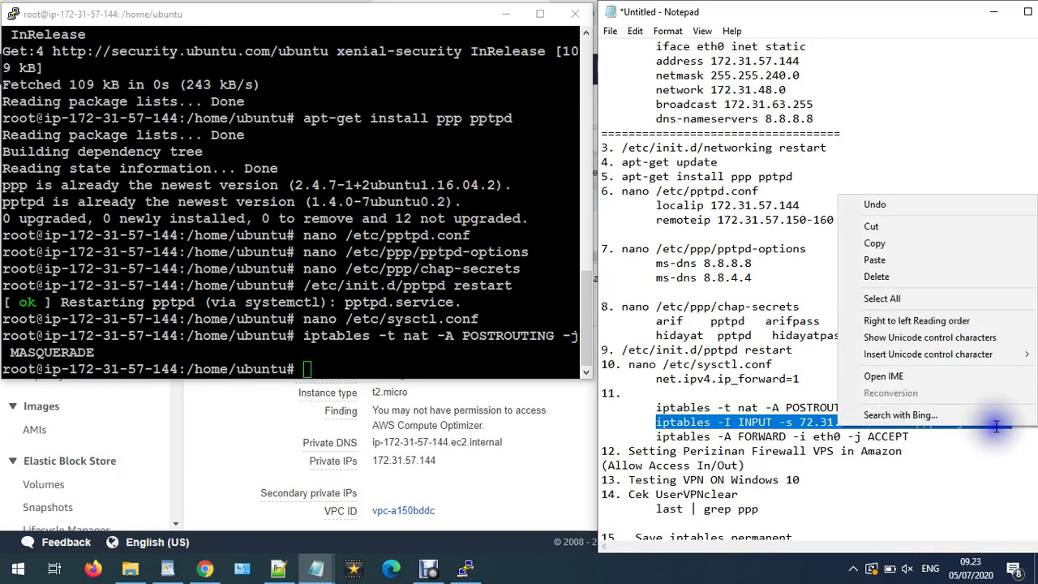
click(898, 245)
click(861, 418)
drag(800, 422, 890, 422)
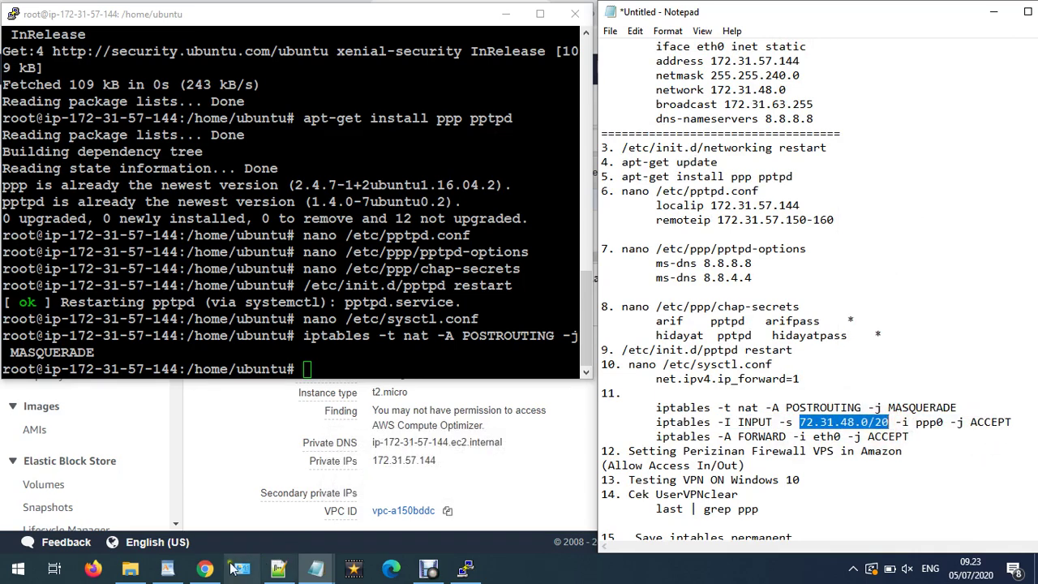
click(205, 568)
right_click(495, 203)
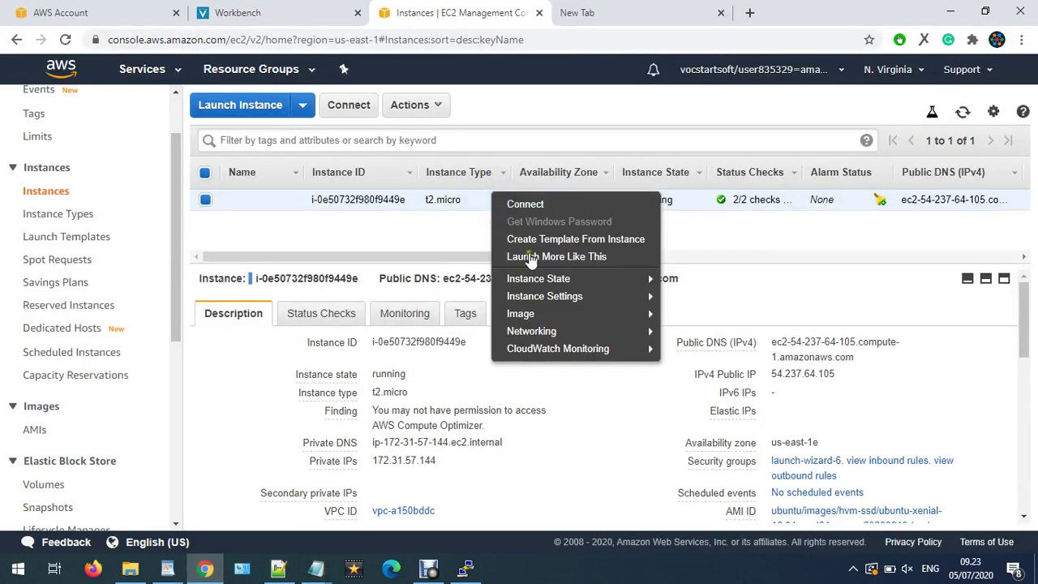
mouse_move(603, 336)
click(690, 401)
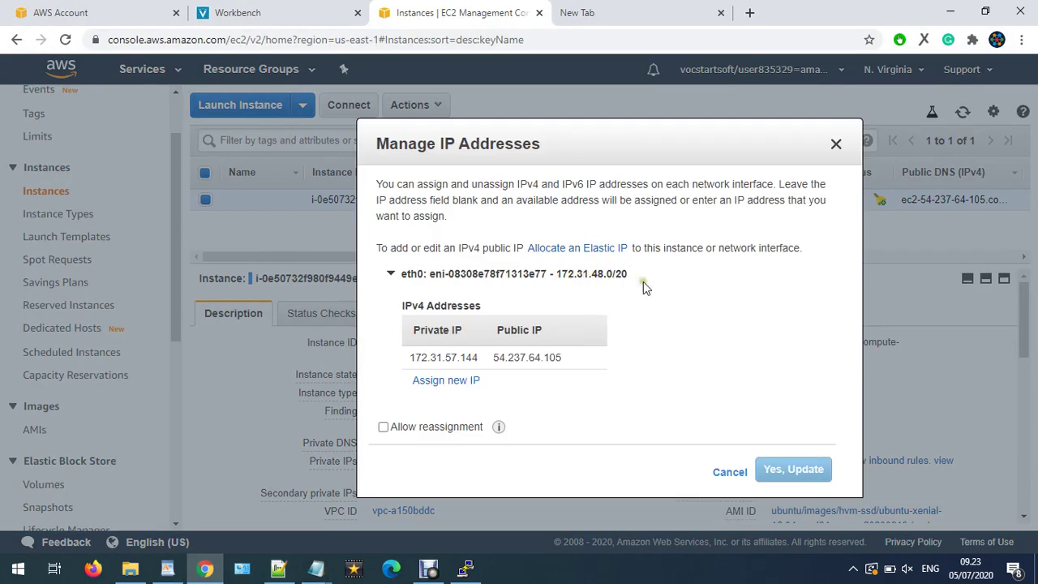
click(837, 143)
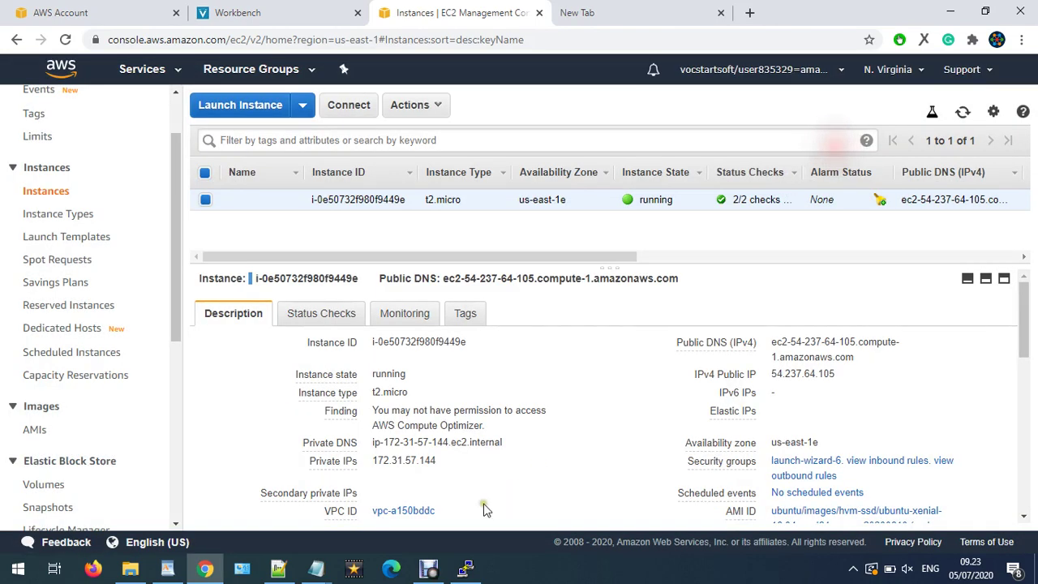
click(465, 569)
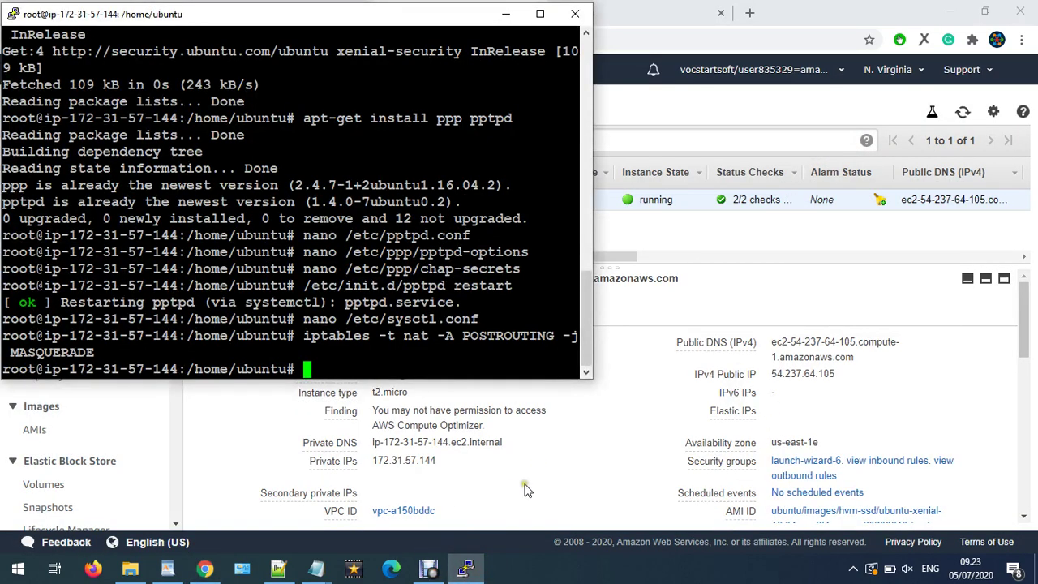
- Run 'iptables -I INPUT -s 72.31.48.0/20 -i ppp0 -j ACCEPT' on the server
mouse_move(316, 569)
click(288, 511)
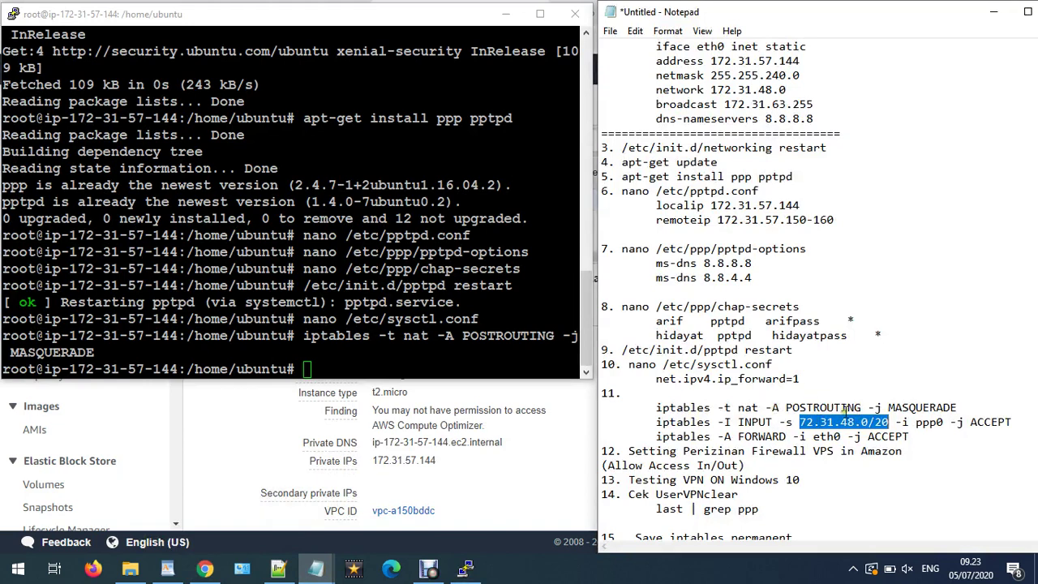
click(747, 407)
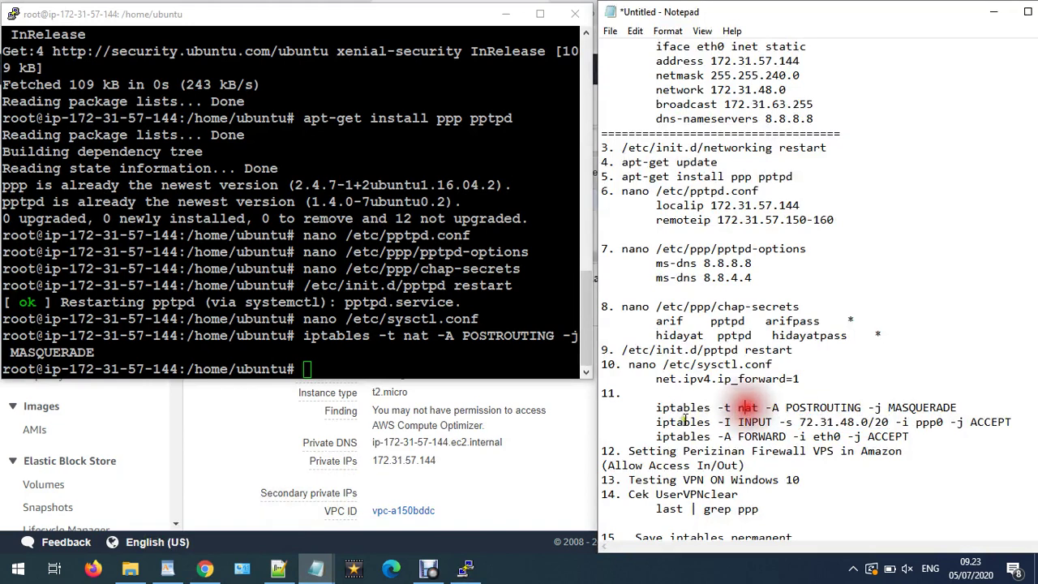
drag(657, 421, 1012, 421)
right_click(1012, 421)
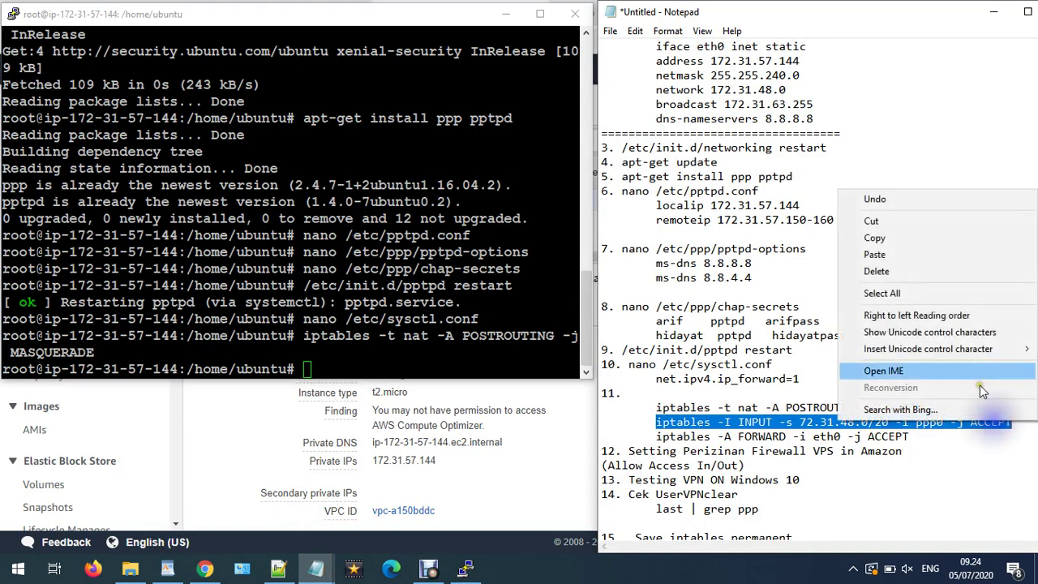
click(872, 233)
click(512, 302)
right_click(513, 301)
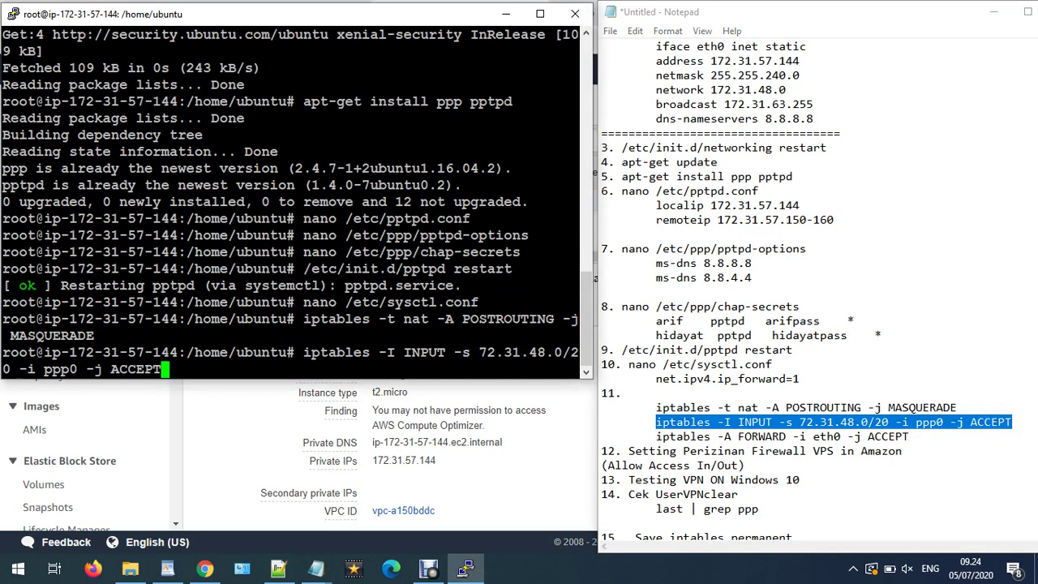
key(Return)
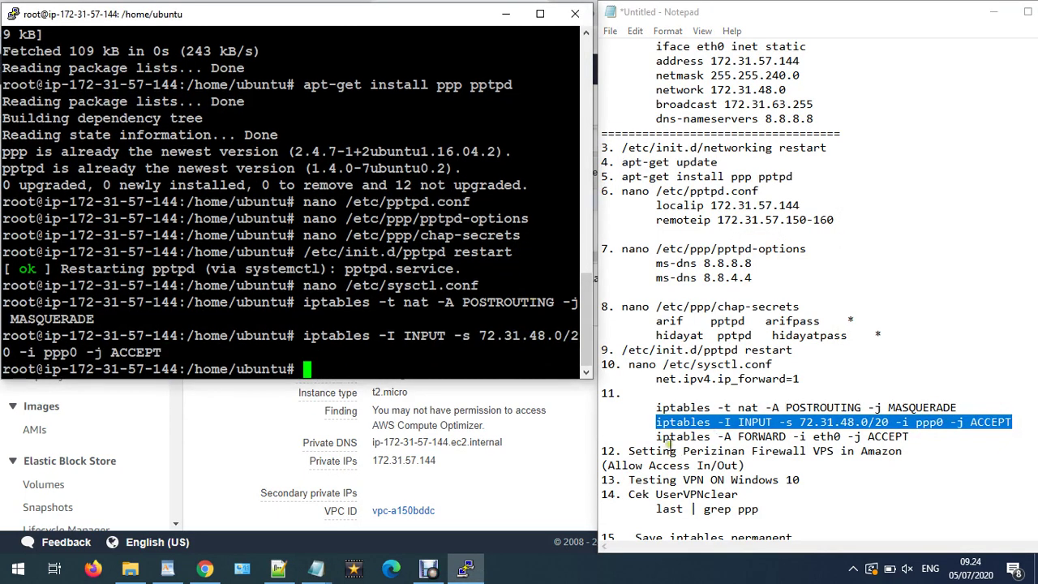
- Run 'iptables -A FORWARD -i eth0 -j ACCEPT' on the server
drag(659, 437, 933, 437)
right_click(925, 437)
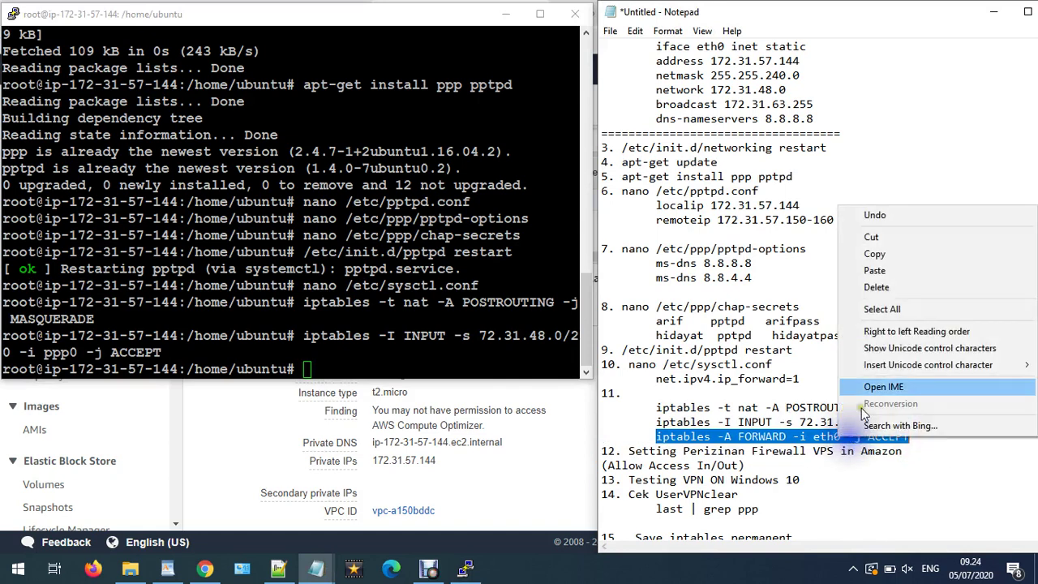
click(875, 253)
right_click(409, 270)
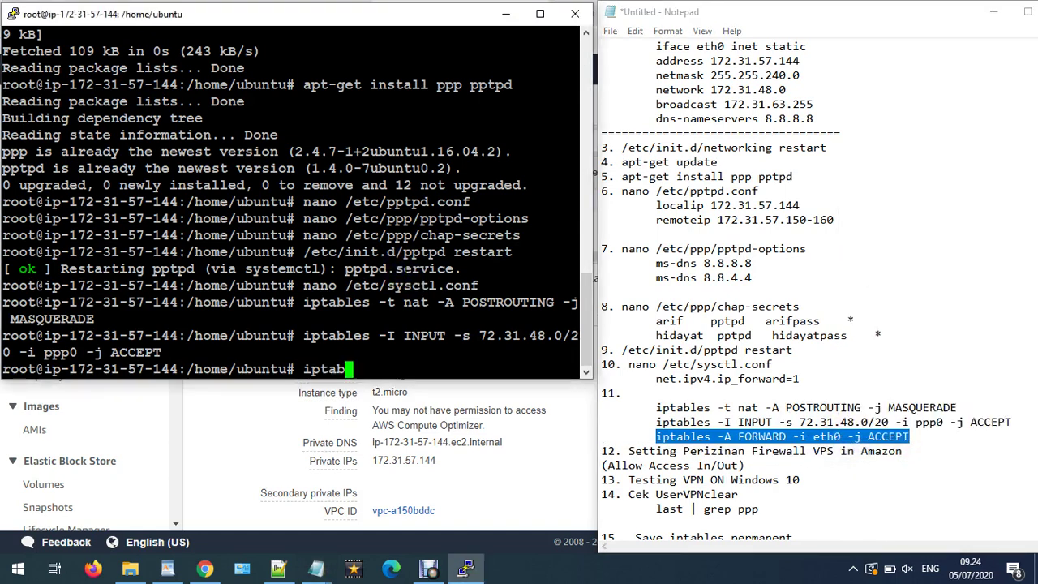
key(Return)
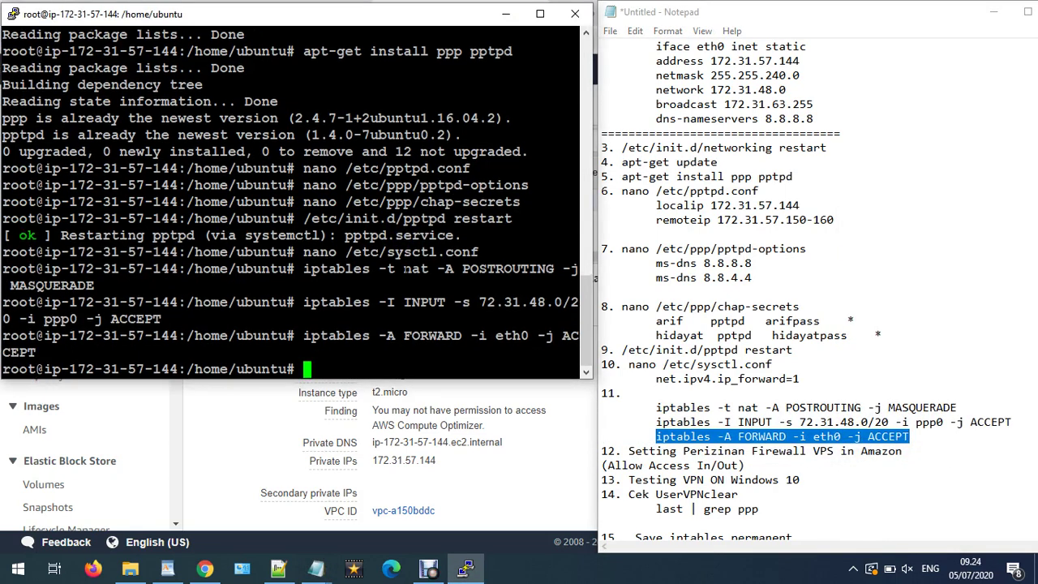
click(738, 466)
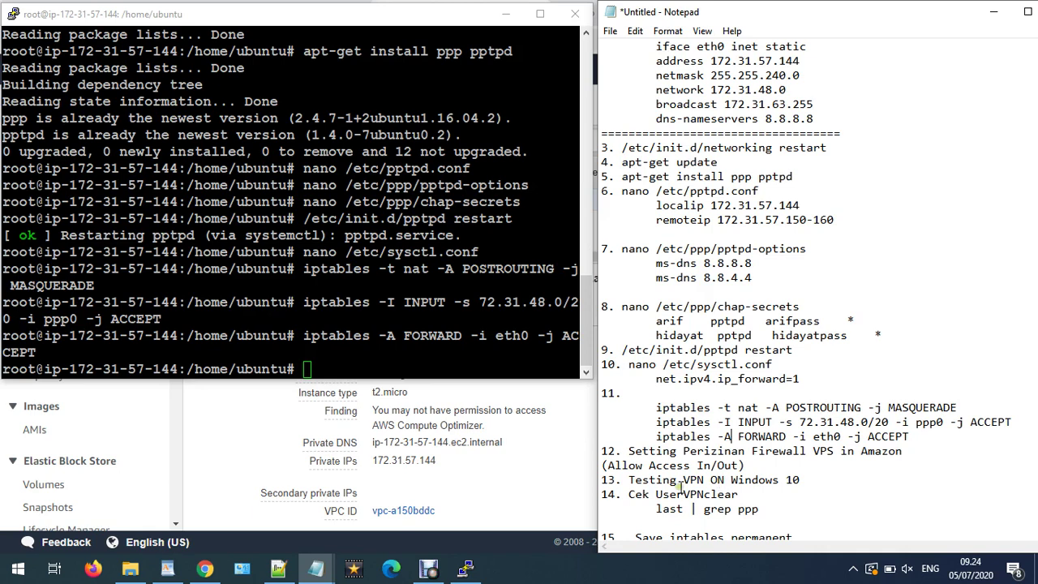
- Open the instance's launch-wizard-6 security group in a new tab and show its Actions
click(205, 568)
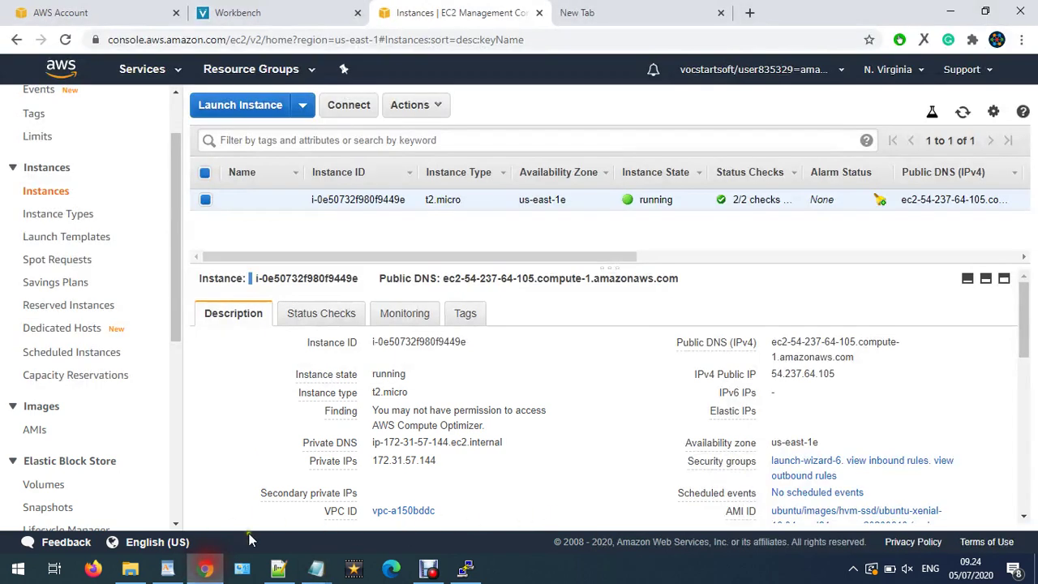
right_click(446, 198)
click(840, 213)
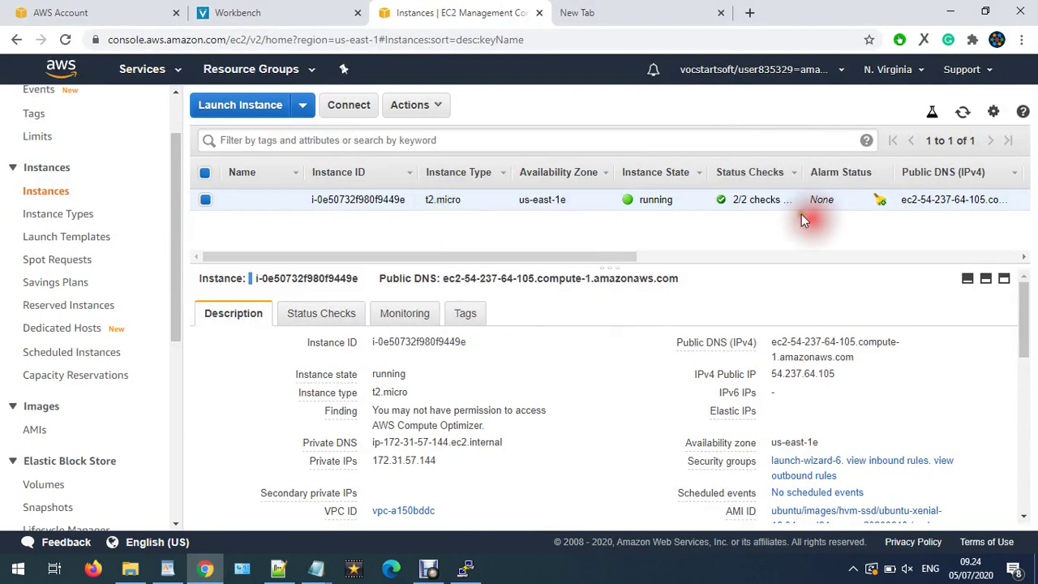
right_click(808, 460)
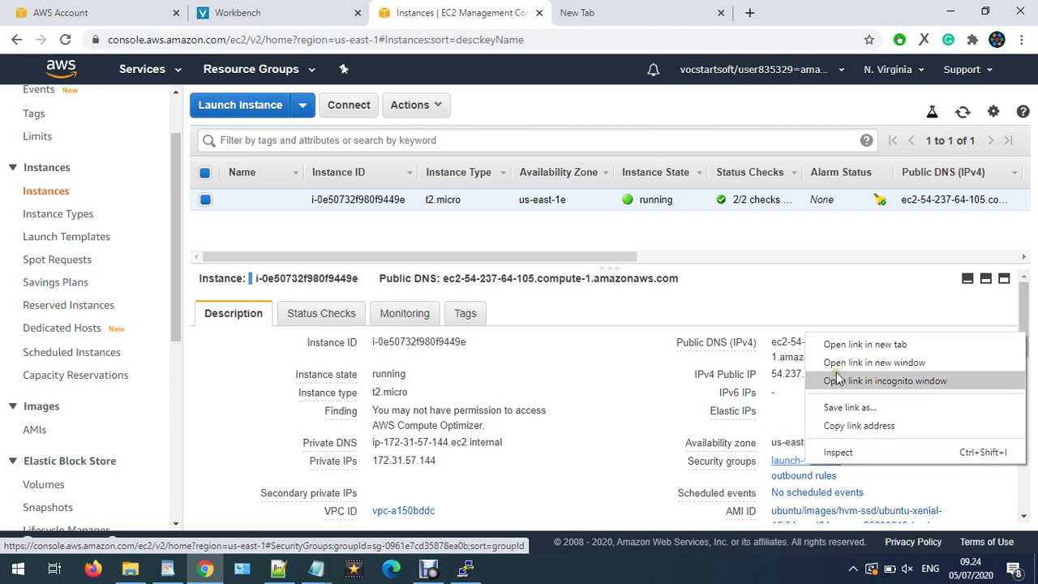
click(838, 344)
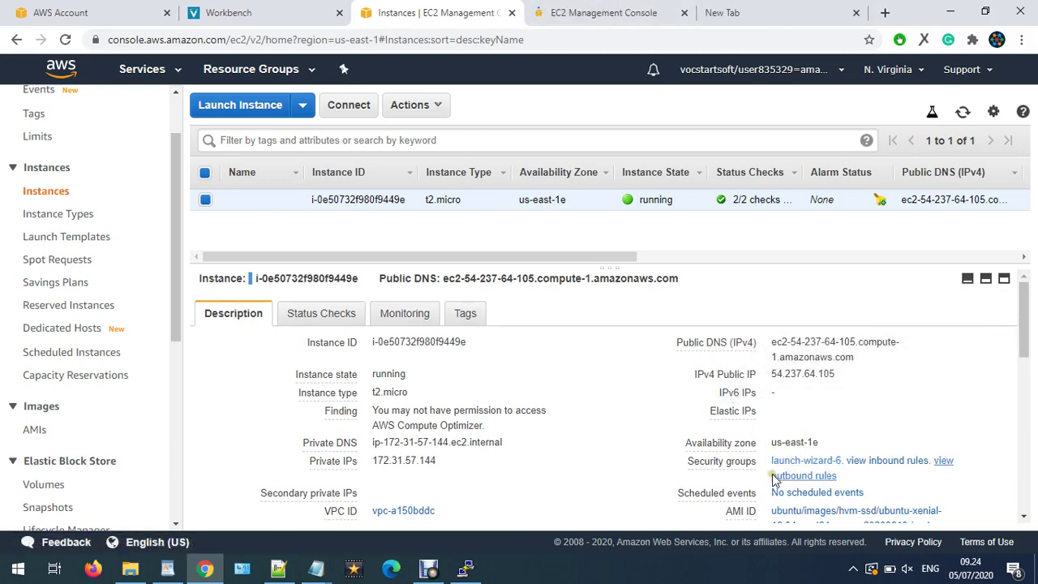
click(612, 12)
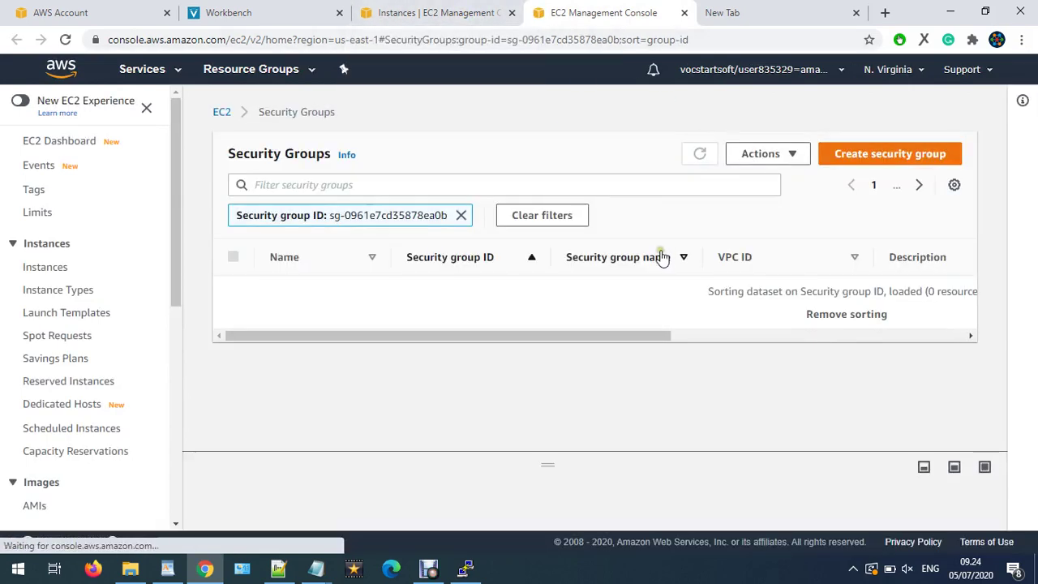
click(767, 158)
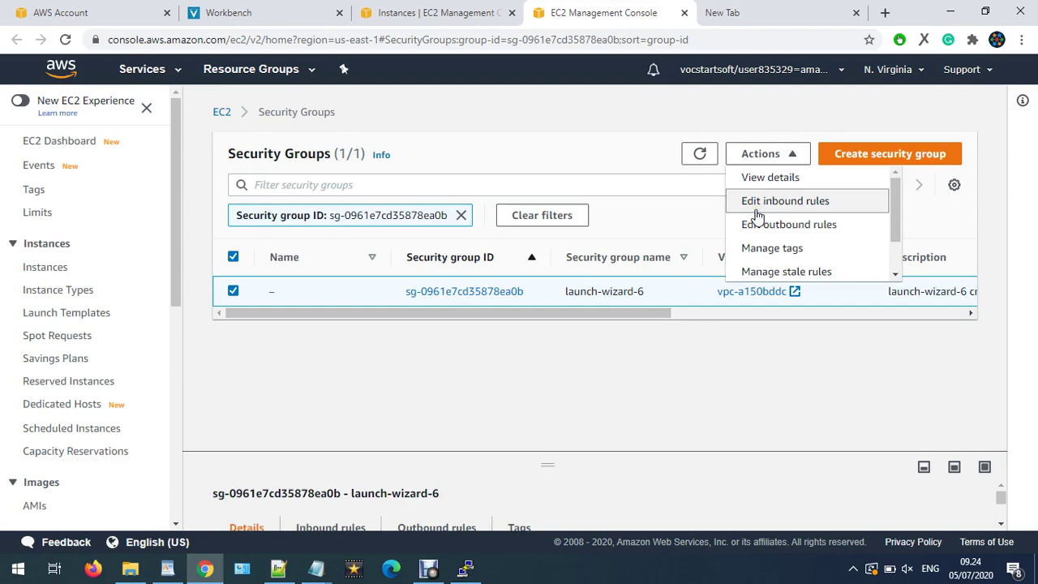
- Check the inbound rules stay All traffic for 0.0.0.0/0, cancelling without changes
click(756, 203)
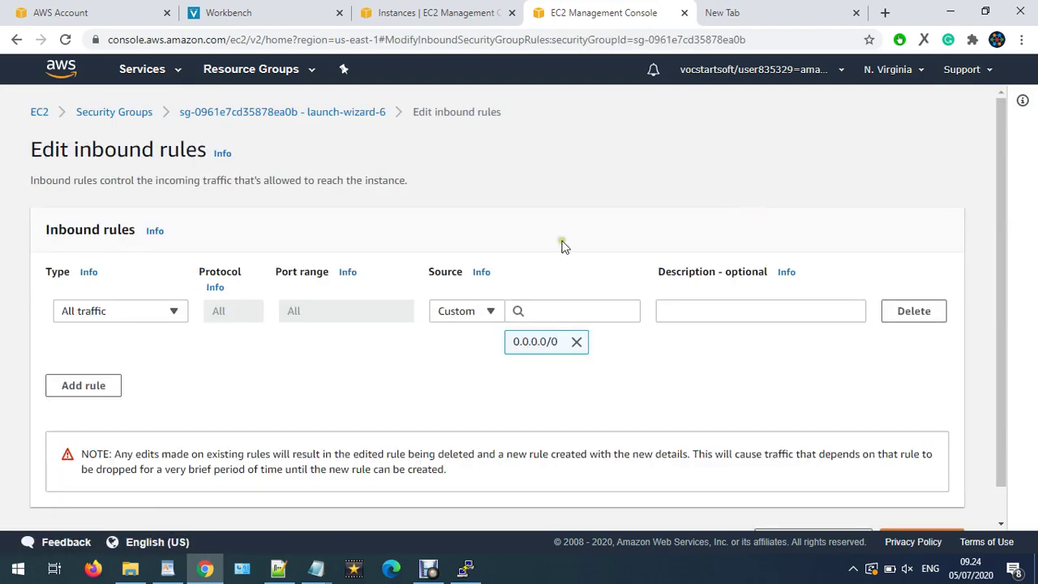
click(83, 312)
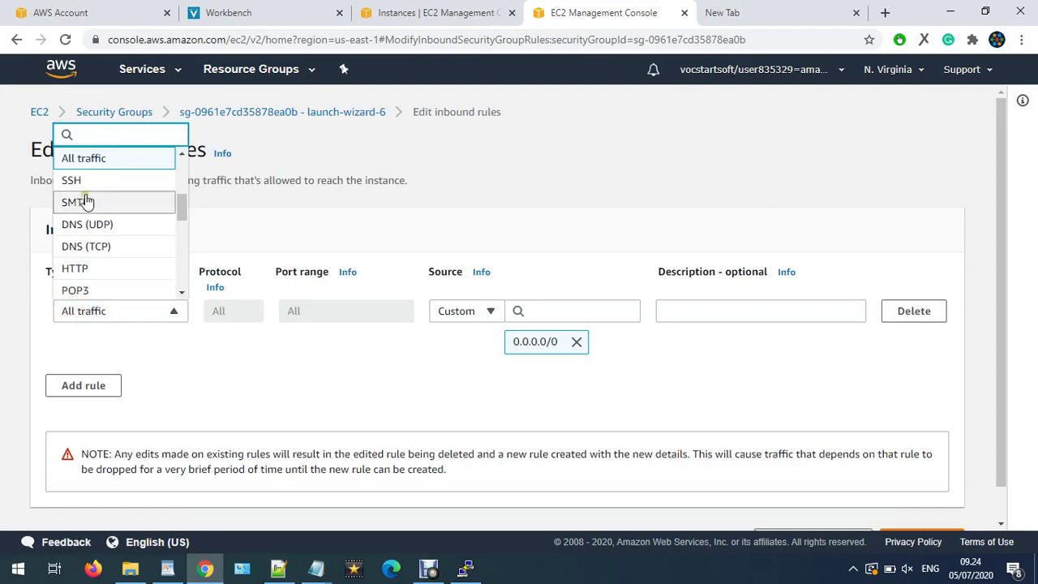
click(86, 166)
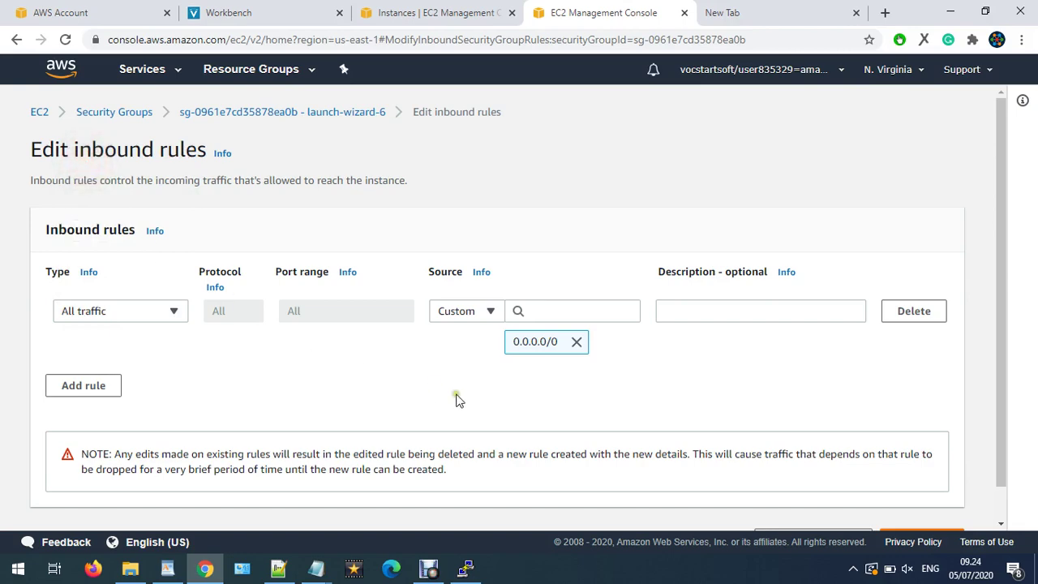
scroll(673, 476, down, 2)
scroll(755, 411, up, 2)
scroll(754, 412, down, 1)
click(712, 503)
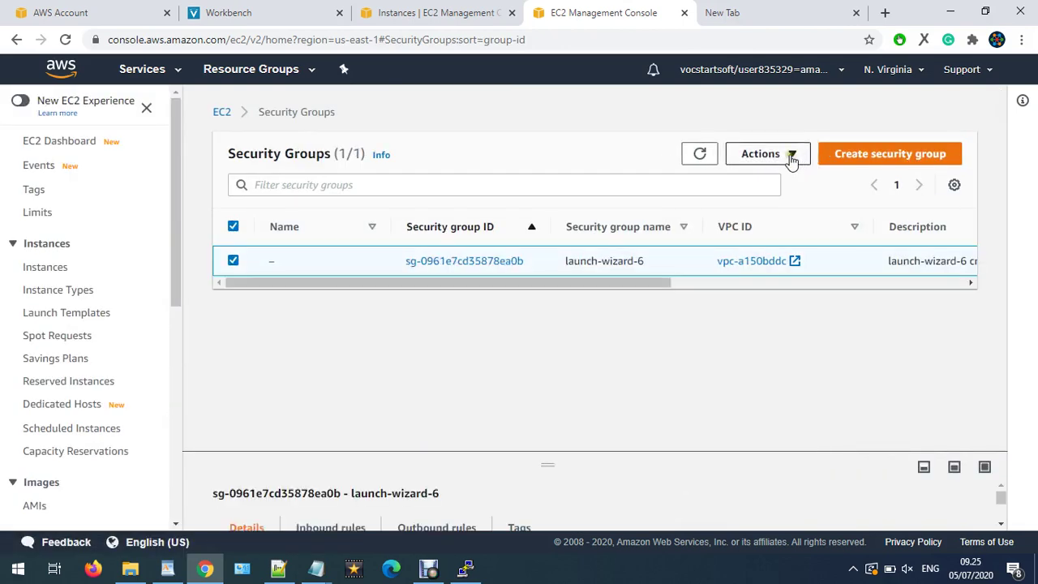
- Check the outbound rules the same way and cancel without changes
click(791, 156)
click(777, 226)
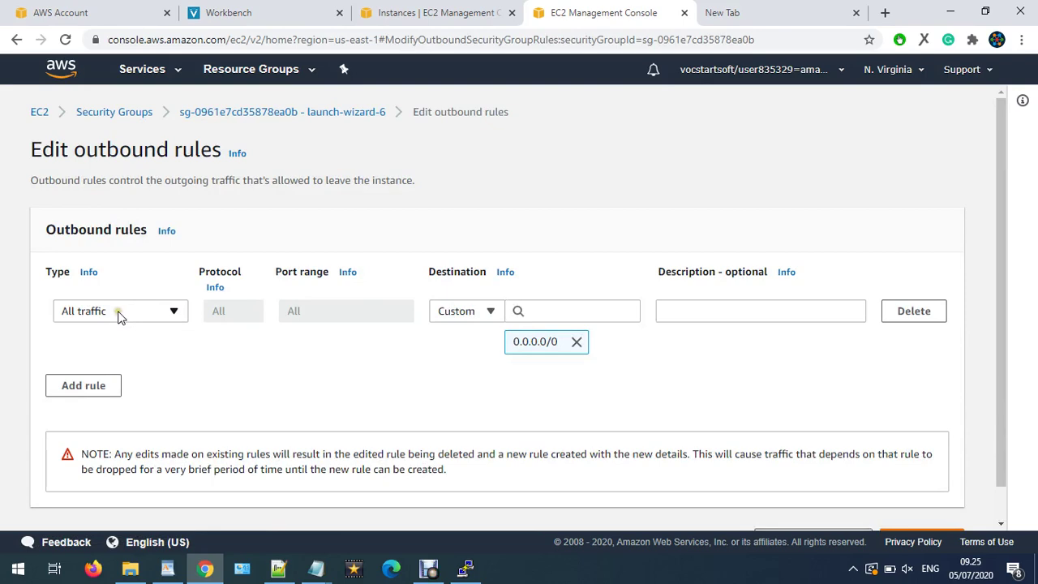
scroll(117, 316, down, 1)
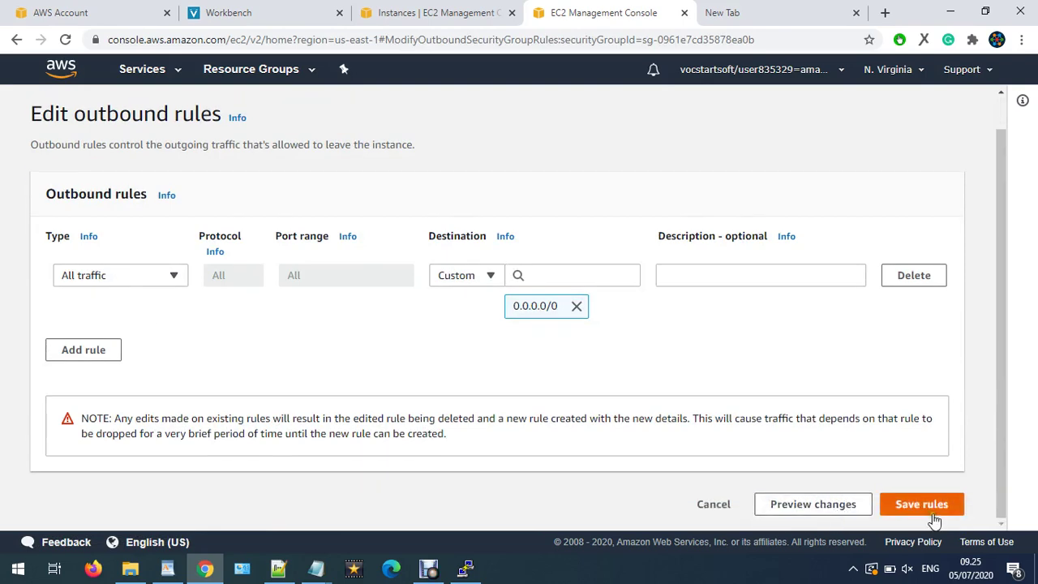
click(729, 504)
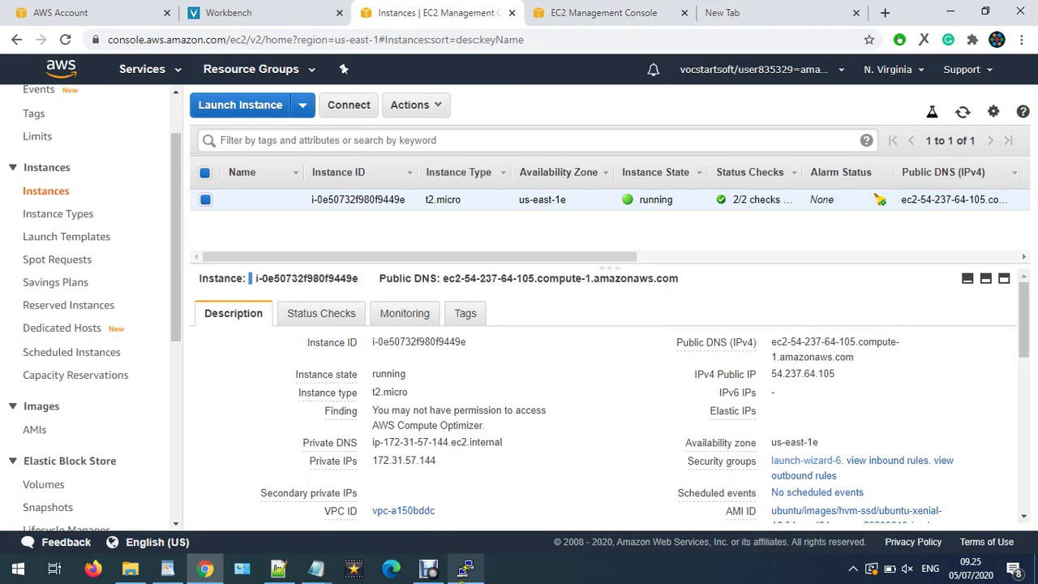
- Insert 'Akun' before 'VPN' in the notes' step 13 heading
mouse_move(280, 566)
mouse_move(268, 519)
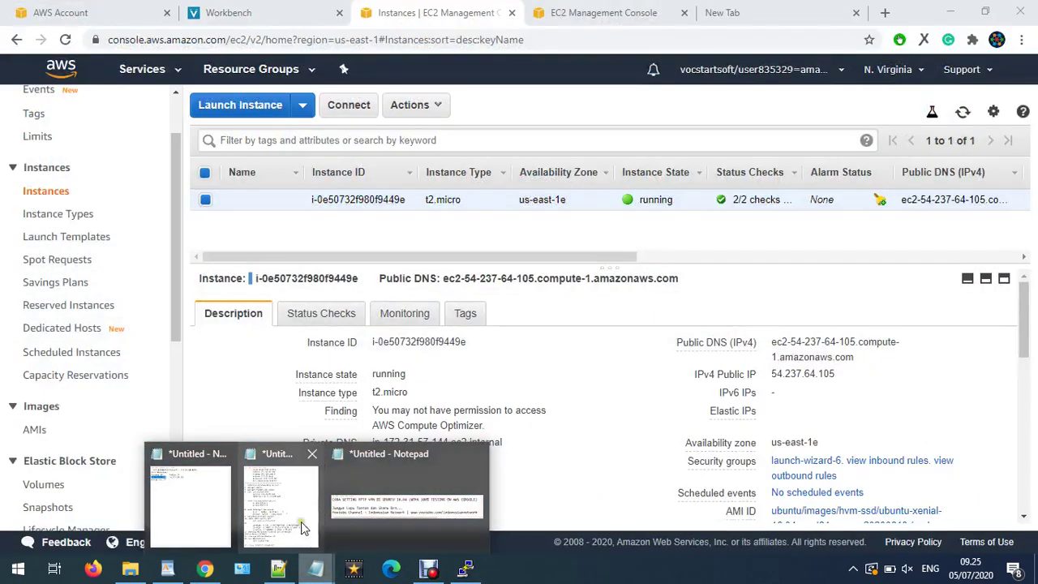
click(301, 521)
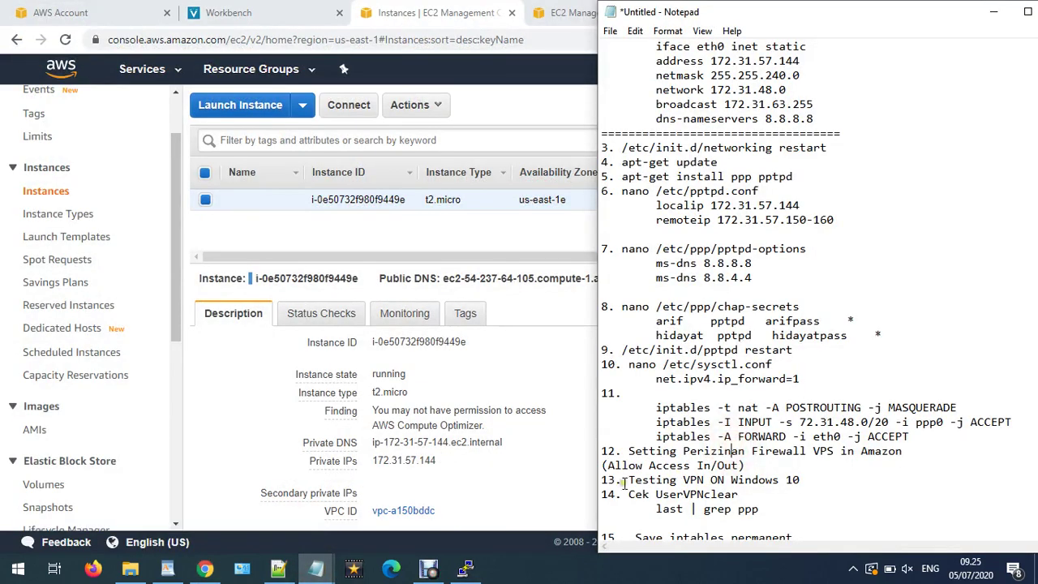
drag(631, 480, 795, 479)
click(702, 480)
text(Akun)
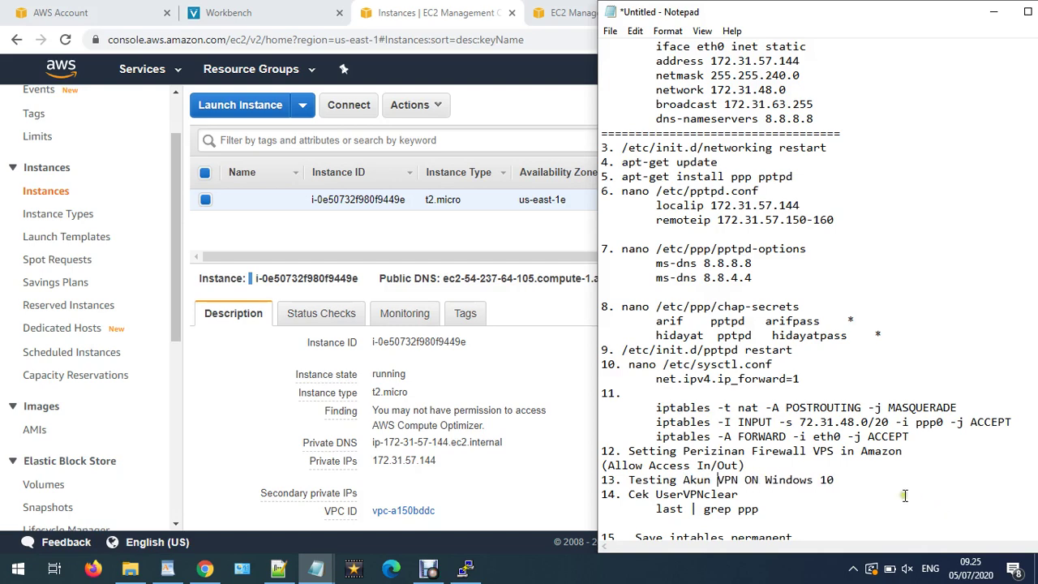
click(505, 45)
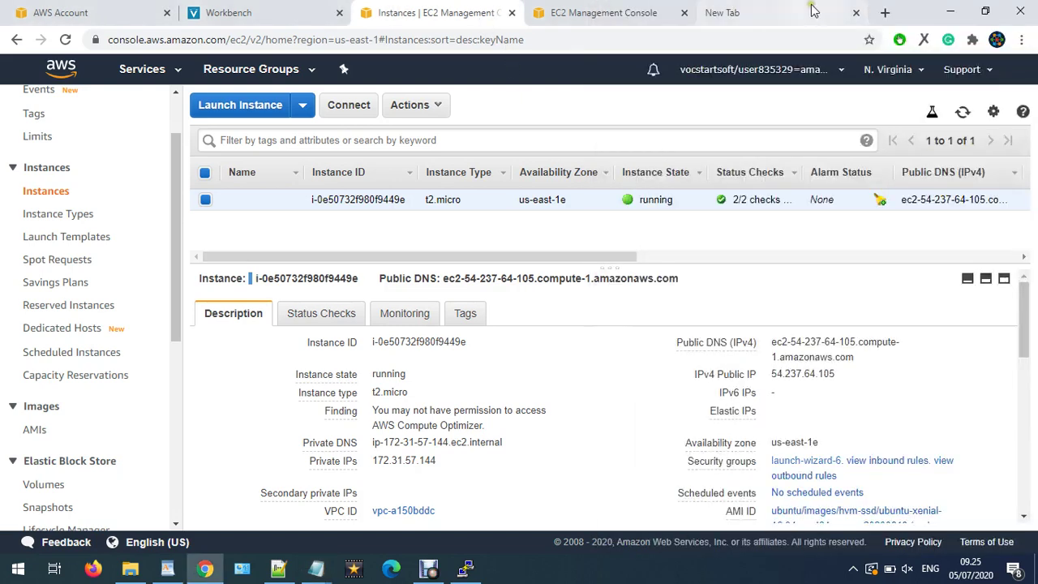
- Open Network and Sharing Center from the network tray icon's Network & Internet settings
click(853, 568)
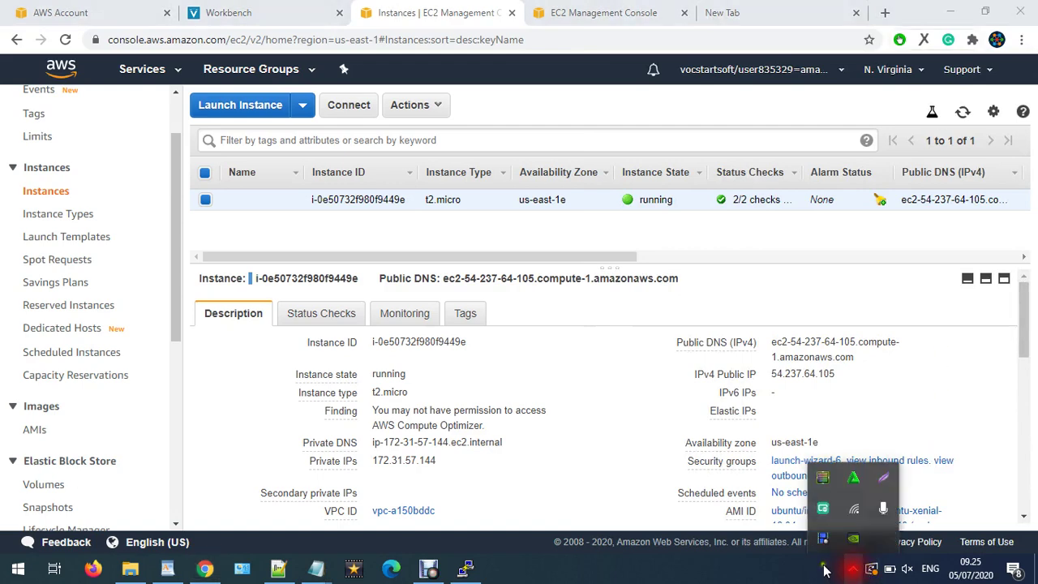
click(726, 12)
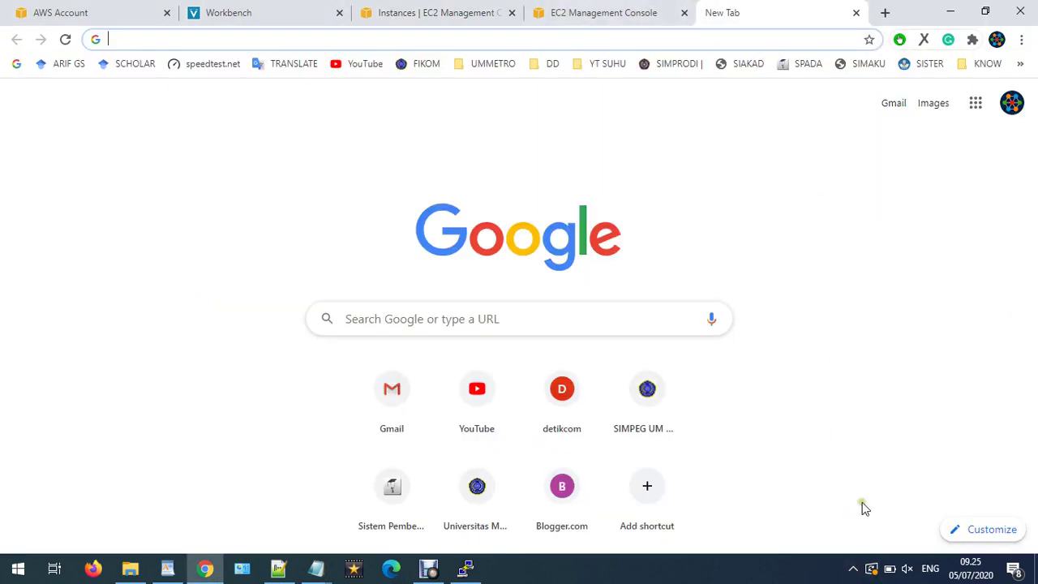
click(659, 10)
click(854, 568)
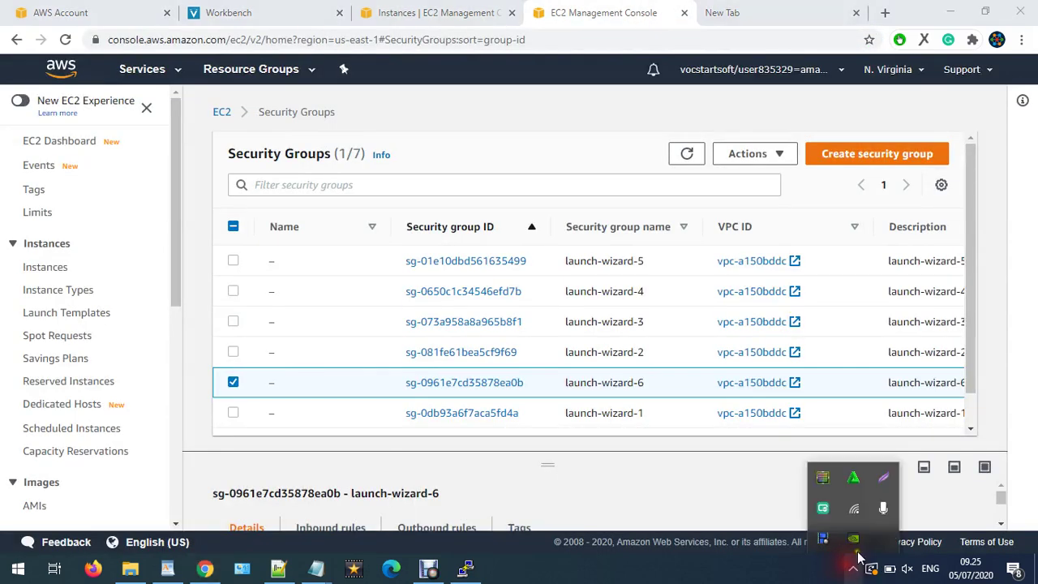
right_click(855, 519)
click(858, 497)
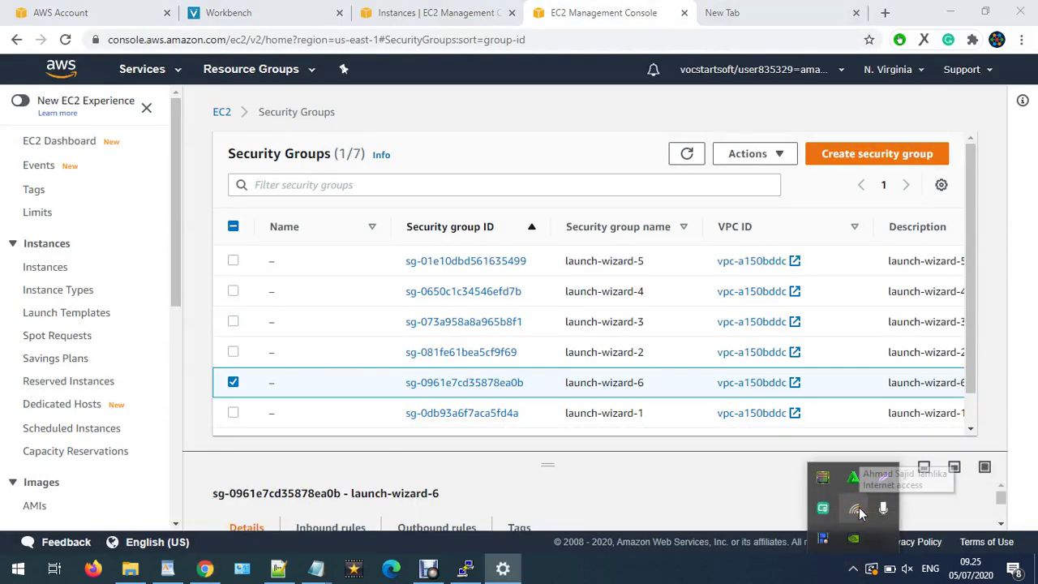
scroll(413, 524, down, 3)
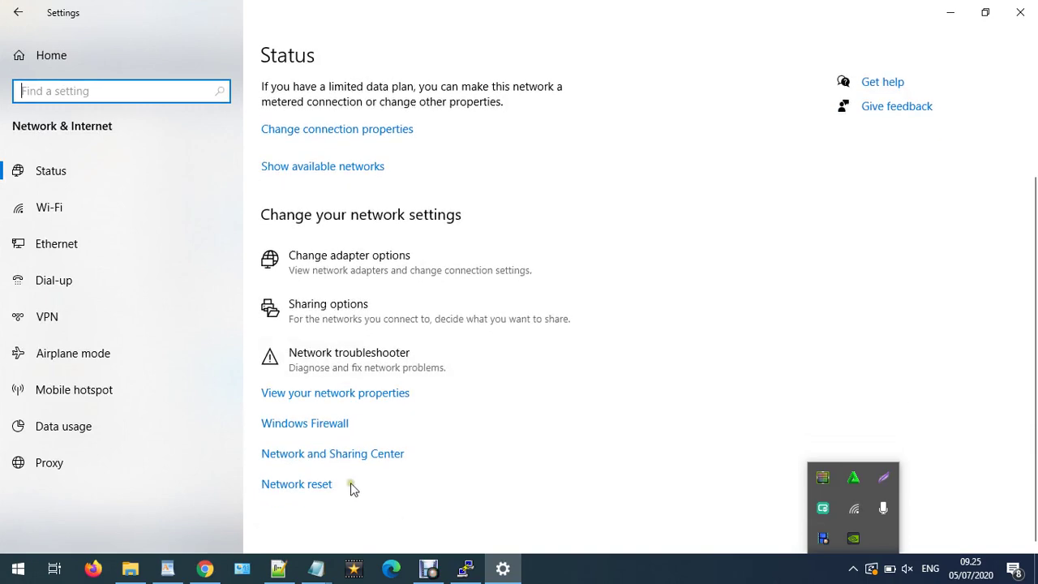
click(354, 459)
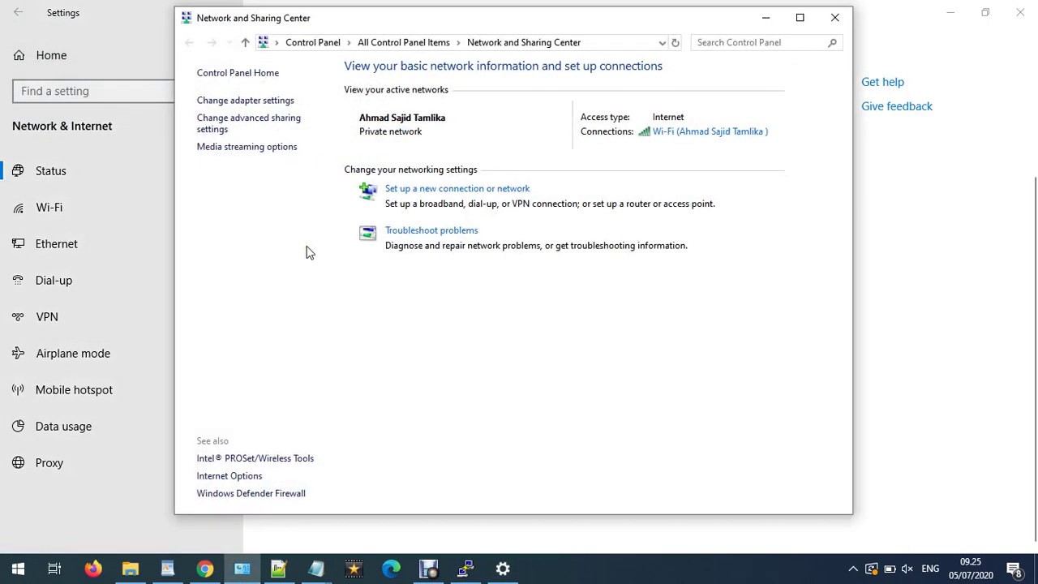
- Start a Connect to a Workplace connection and choose 'Use my Internet connection (VPN)'
click(437, 189)
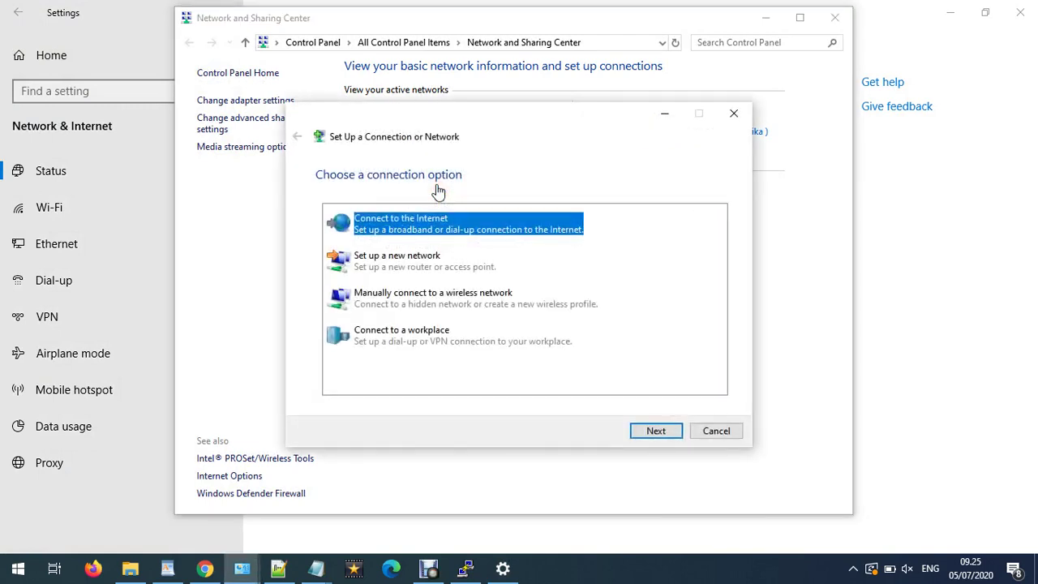
click(415, 355)
click(654, 432)
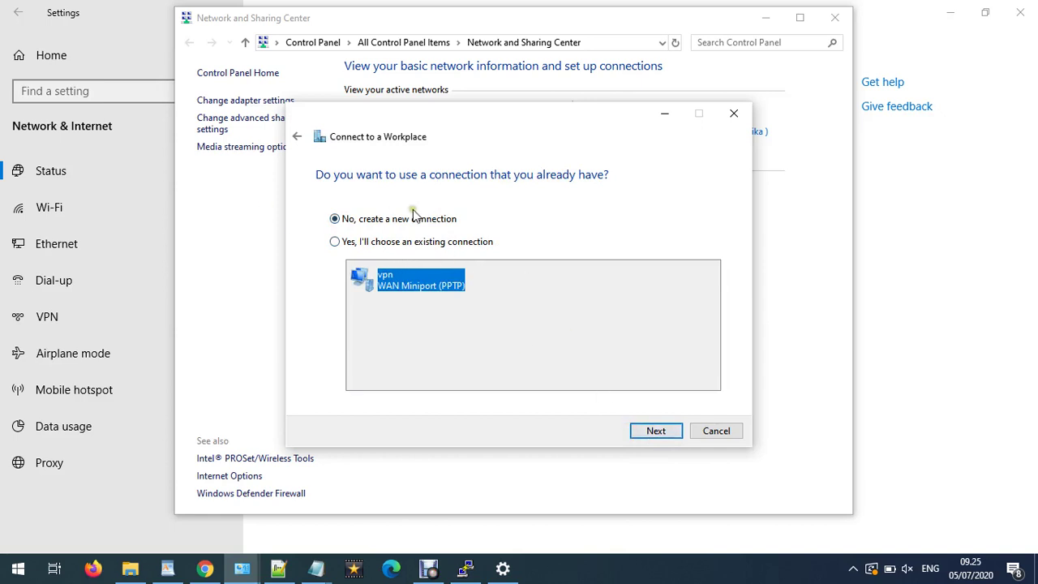
click(654, 427)
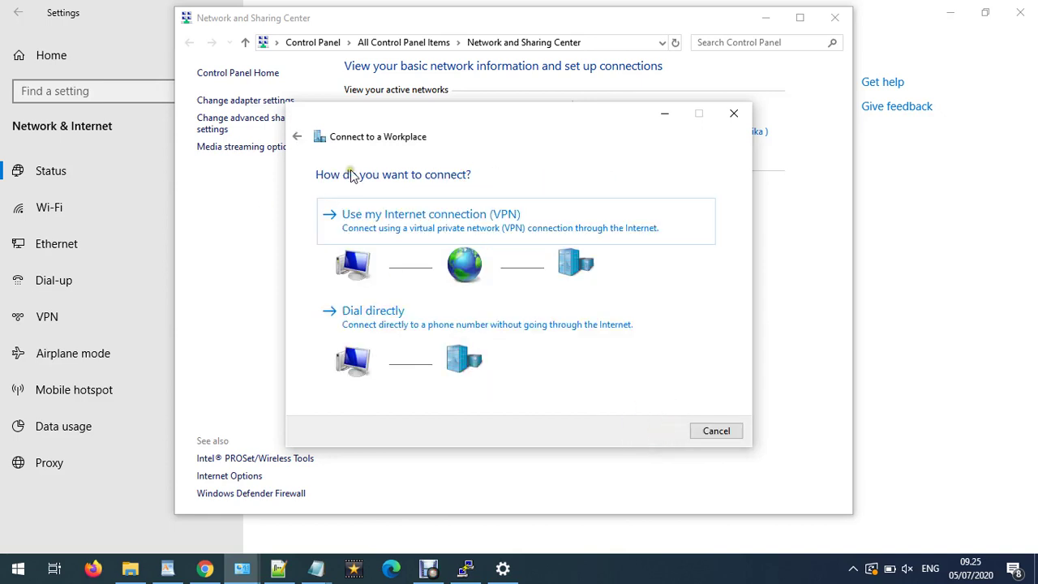
click(385, 215)
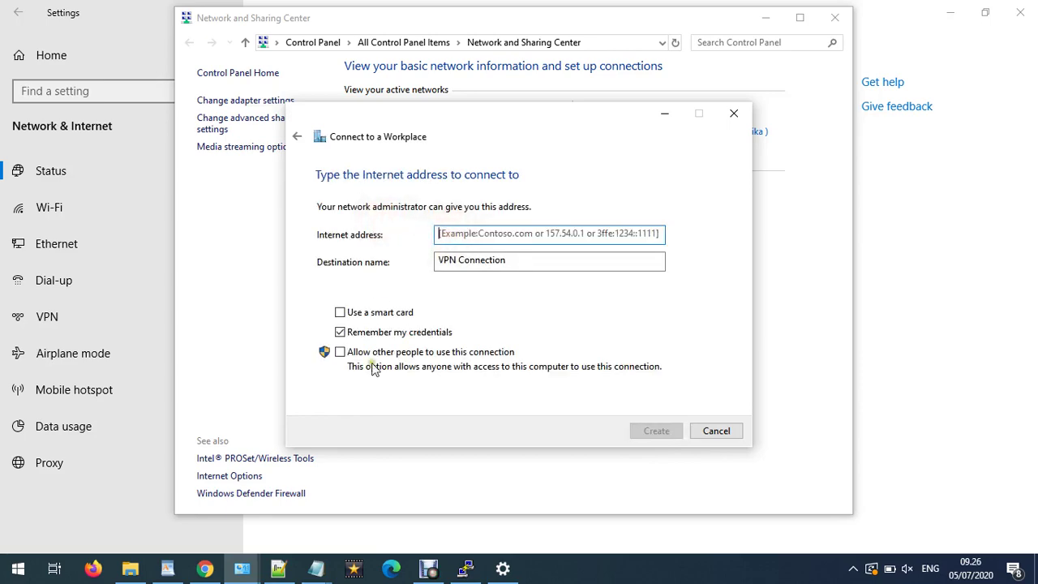
click(205, 568)
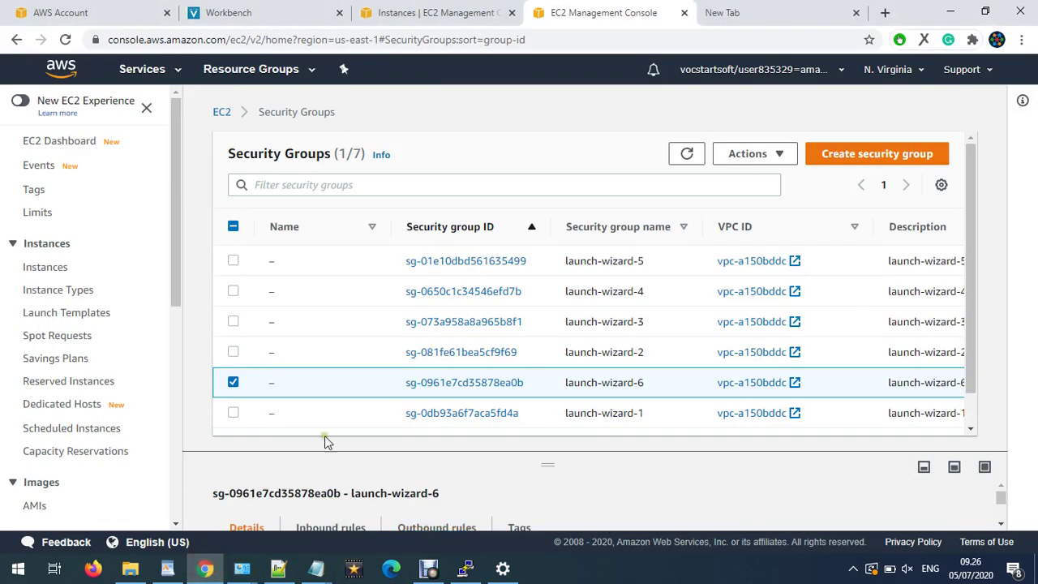
- Copy the server's public IP 54.237.64.105 from the notes
click(451, 10)
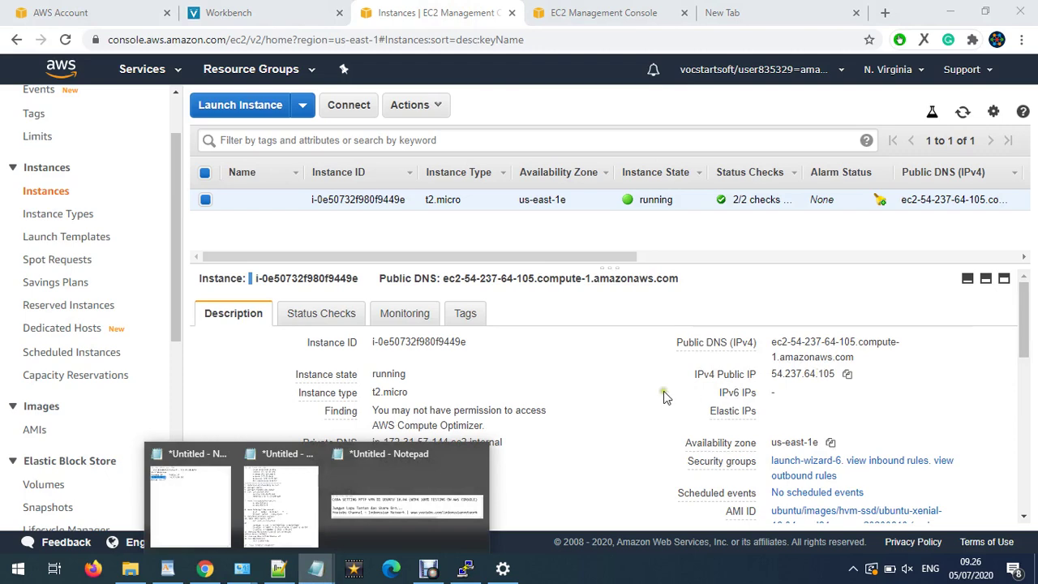
click(398, 499)
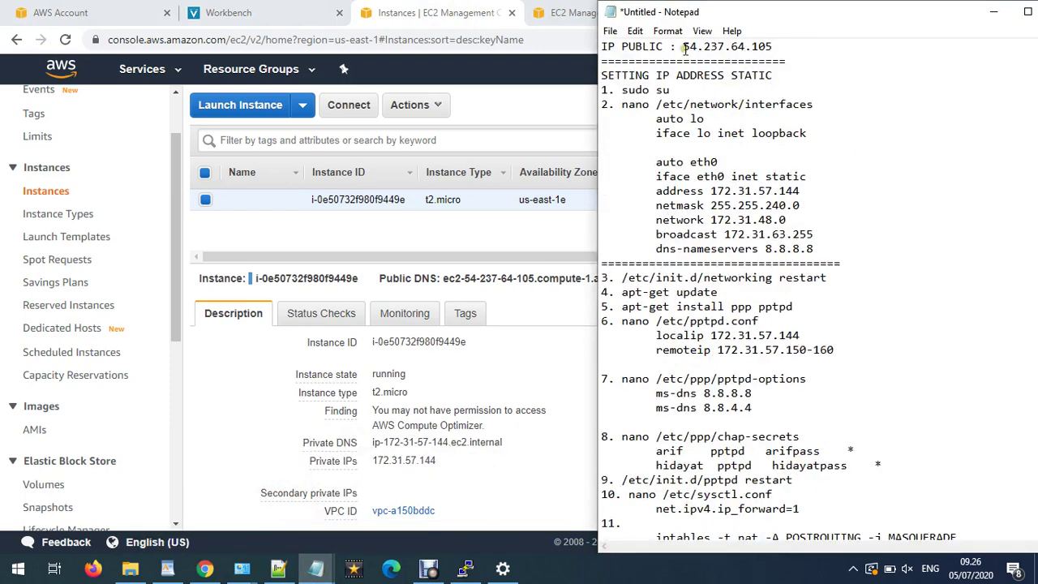
drag(685, 49, 773, 47)
right_click(738, 47)
click(791, 94)
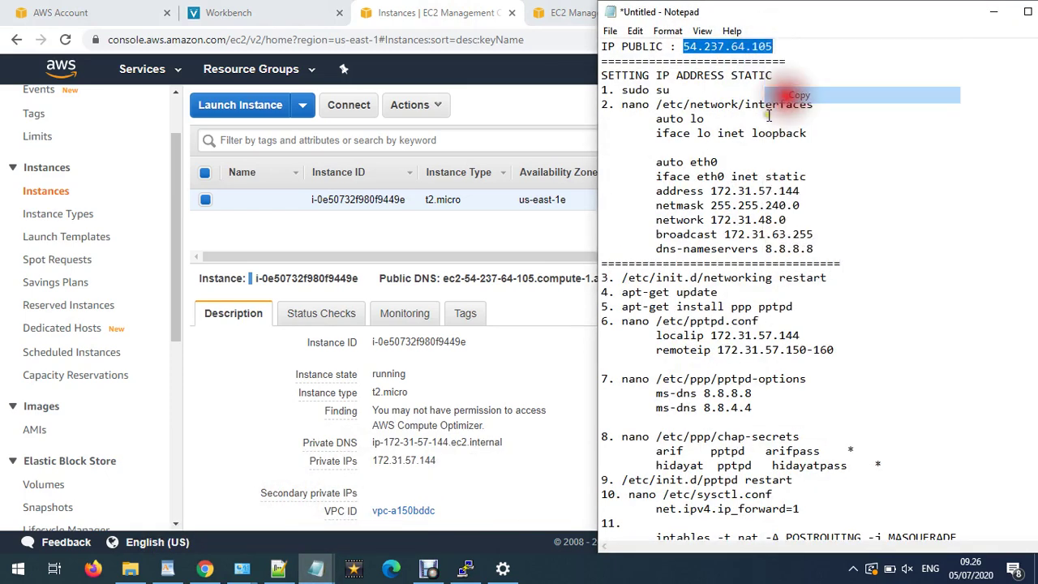
- Create a VPN to 54.237.64.105 named 'TESTING VPN LINUX INDONESIAN NETWORK'
click(503, 568)
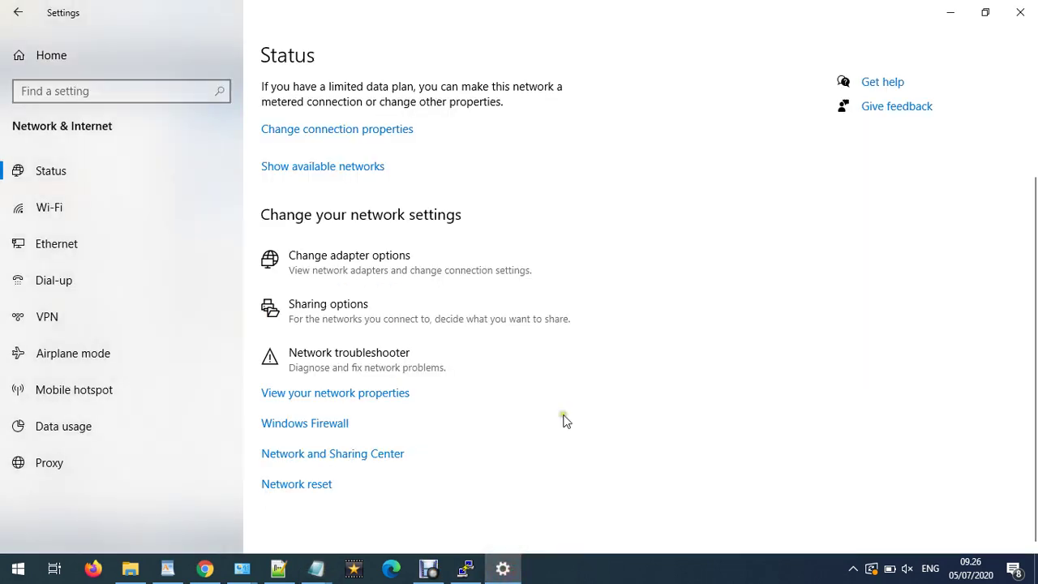
click(354, 454)
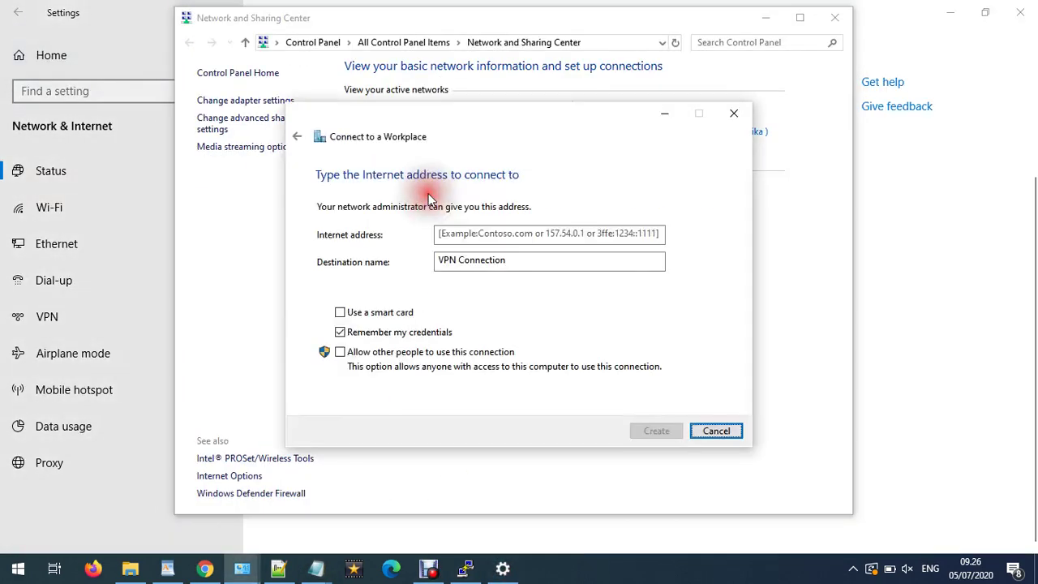
click(505, 234)
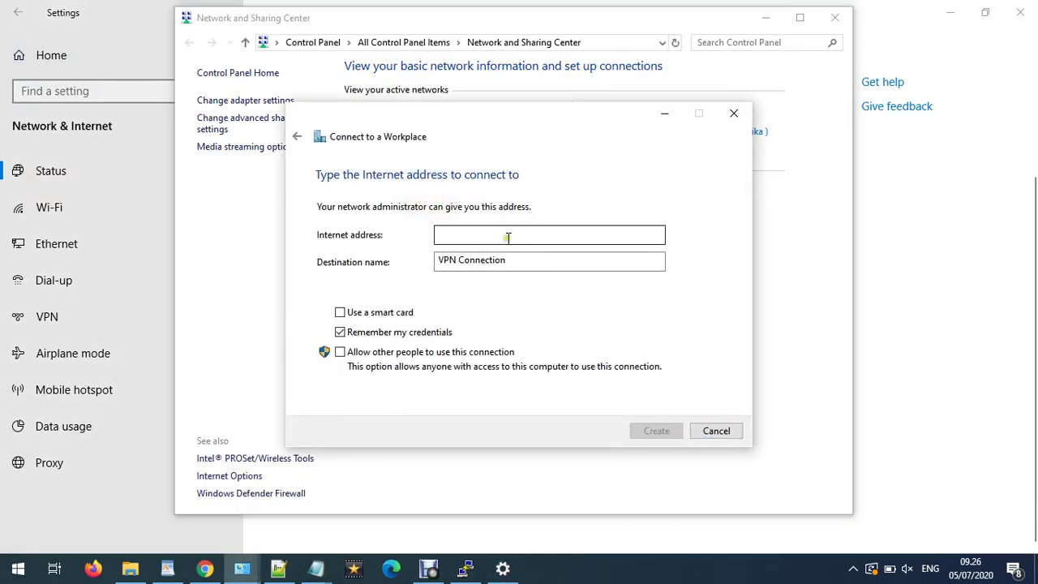
key(ctrl+v)
drag(529, 260, 331, 257)
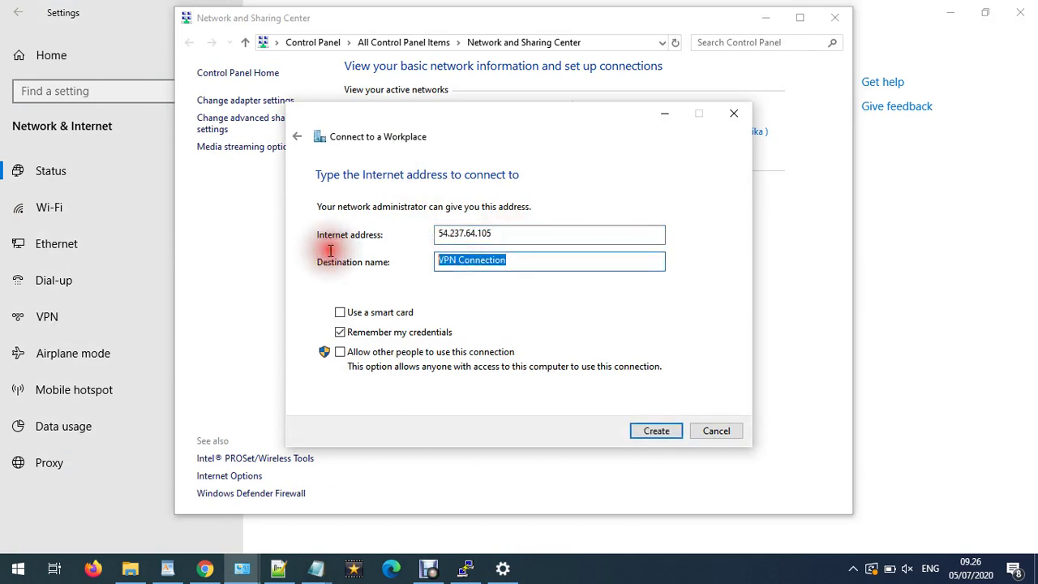
text(TES)
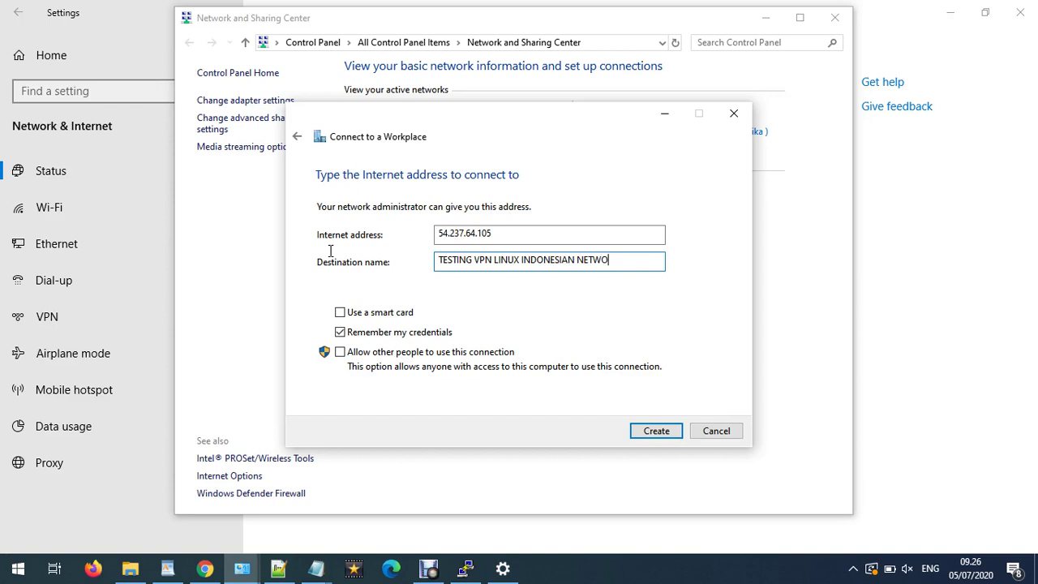
click(654, 431)
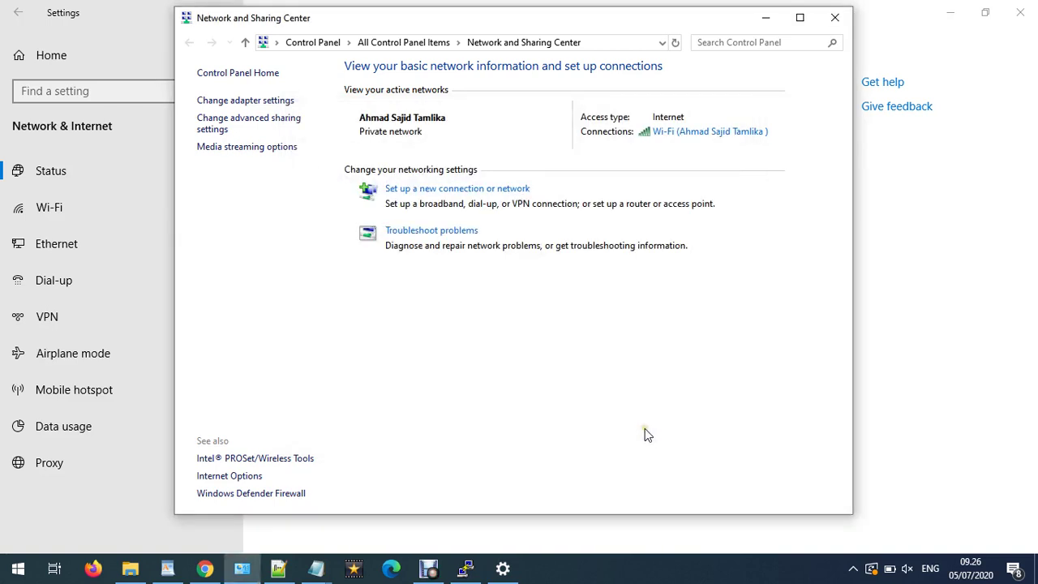
- Try connecting to TESTING VPN LINUX INDONESIAN NETWORK from the tray, then return to PuTTY
click(763, 17)
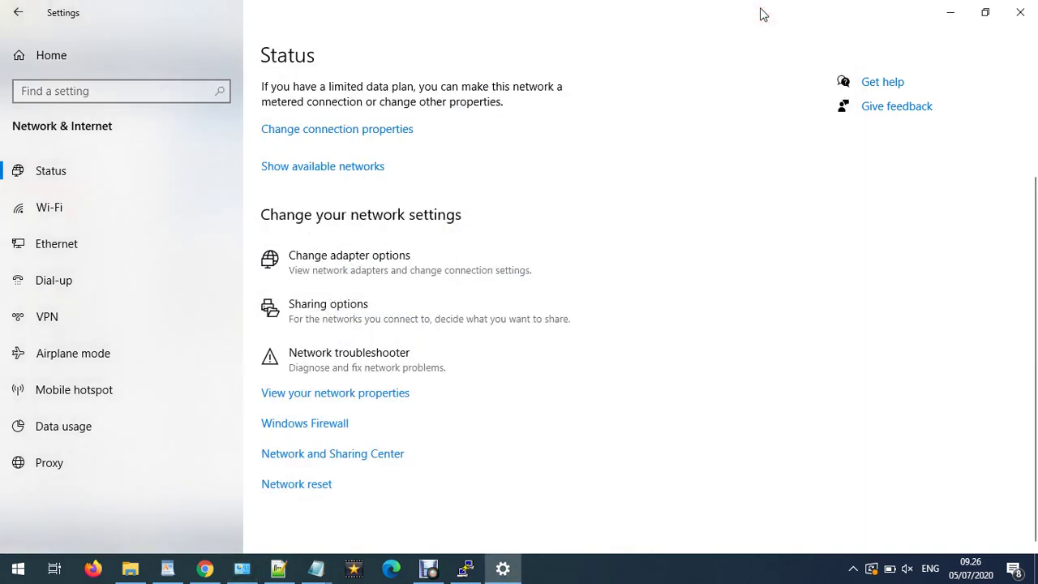
click(853, 568)
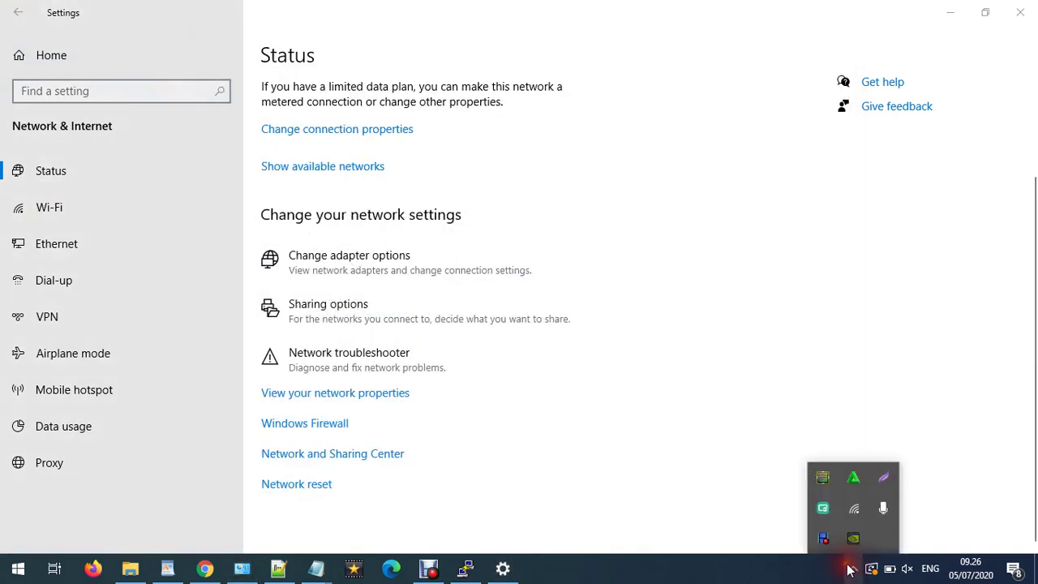
click(854, 515)
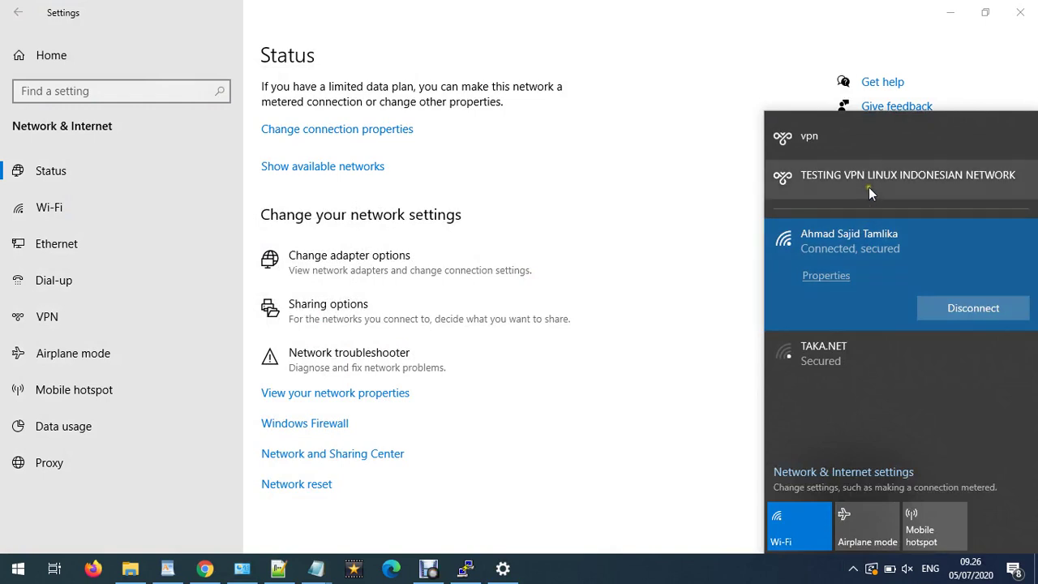
click(869, 187)
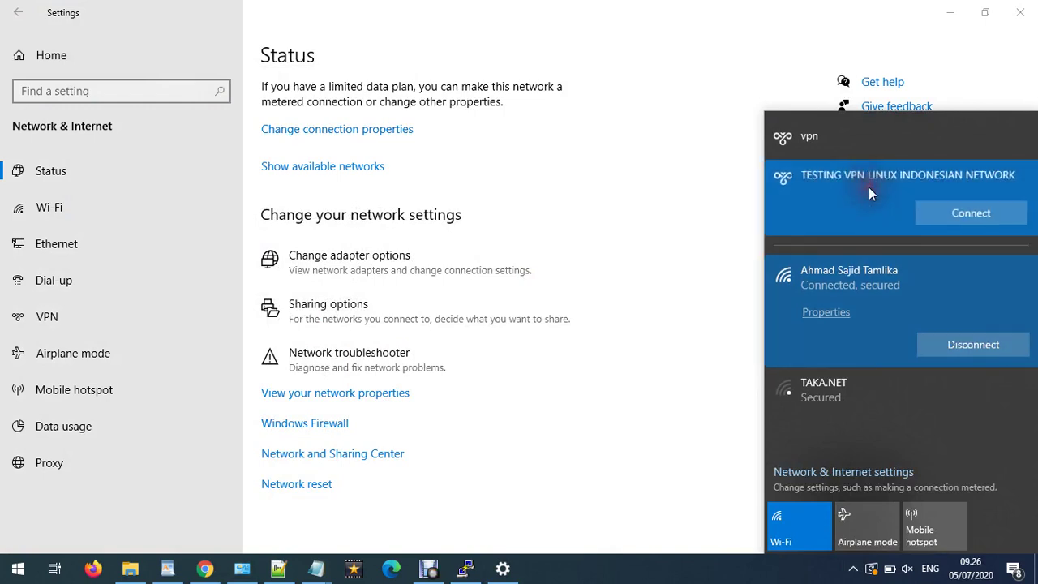
click(965, 217)
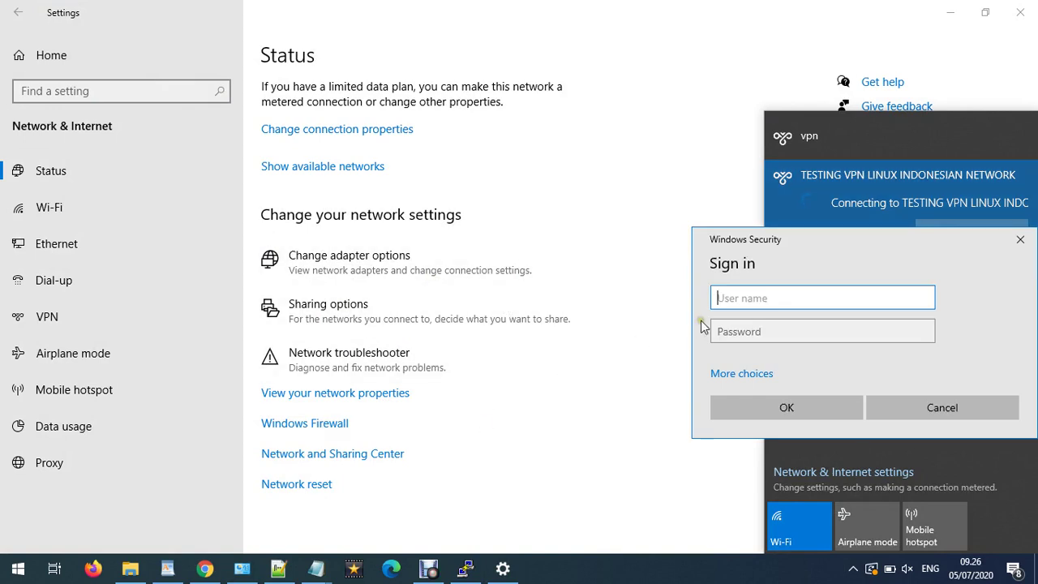
click(739, 297)
click(464, 568)
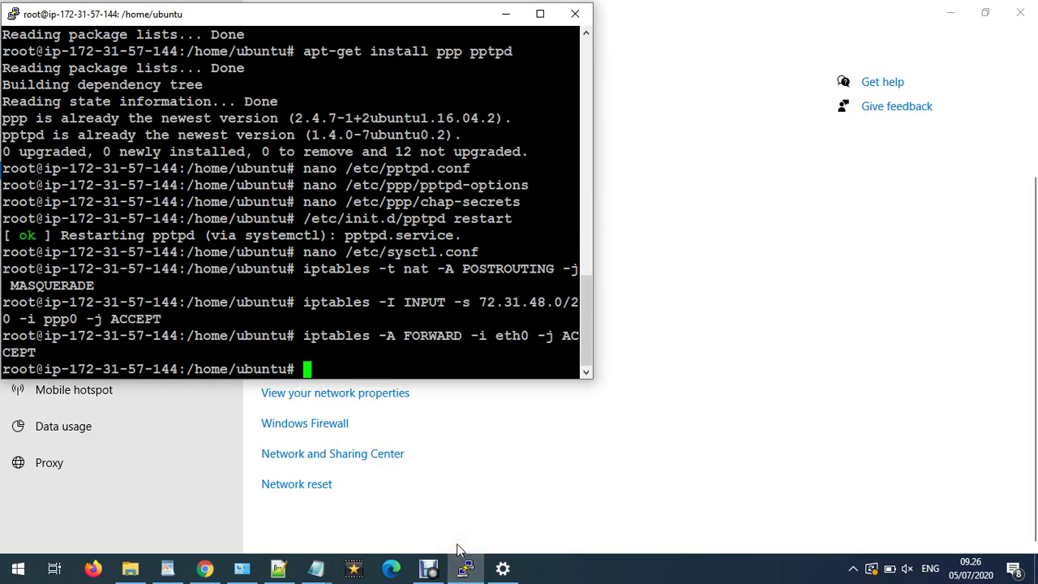
- Reopen /etc/ppp/chap-secrets in nano from command history to check the VPN user lines
key(Up)
key(Up)
key(Up)
key(Up)
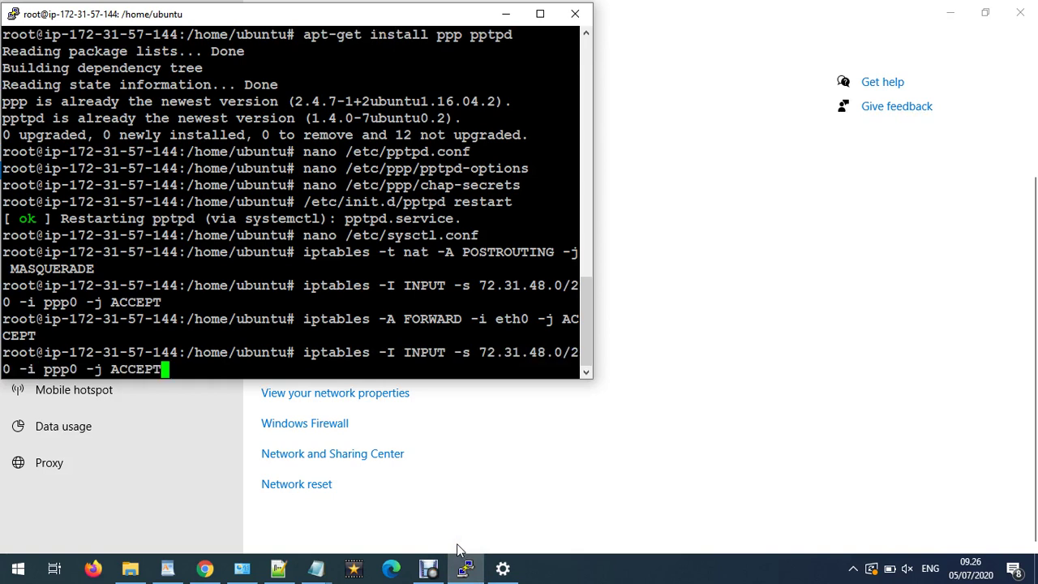
key(Up)
key(Up)
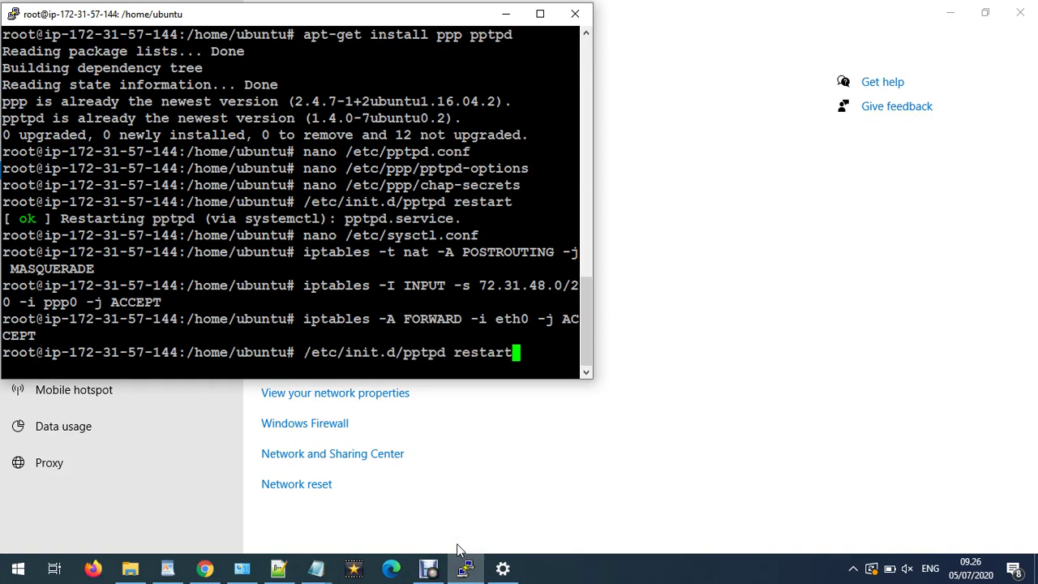
key(Up)
key(Down)
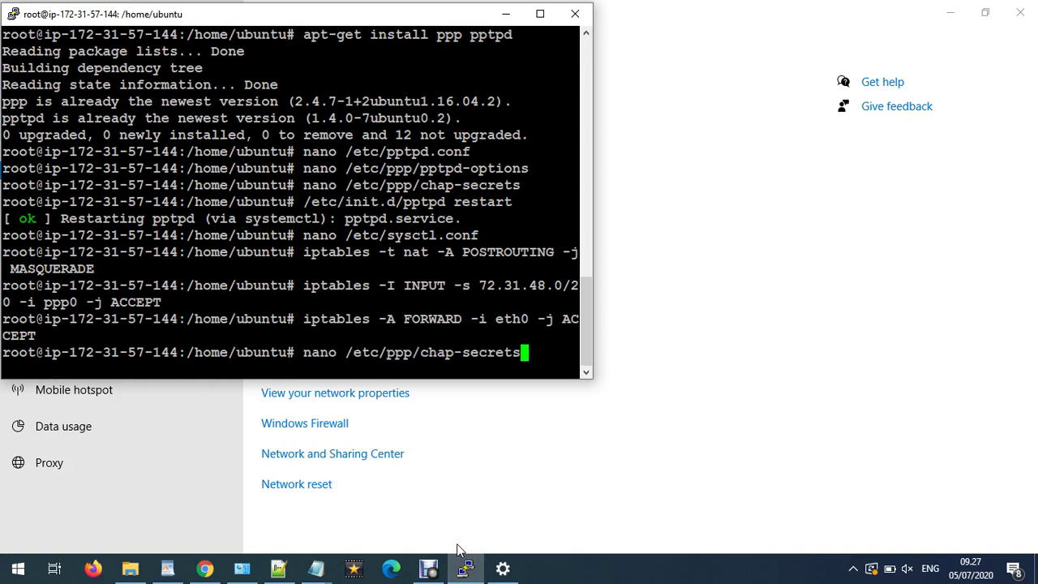
key(Return)
key(Down)
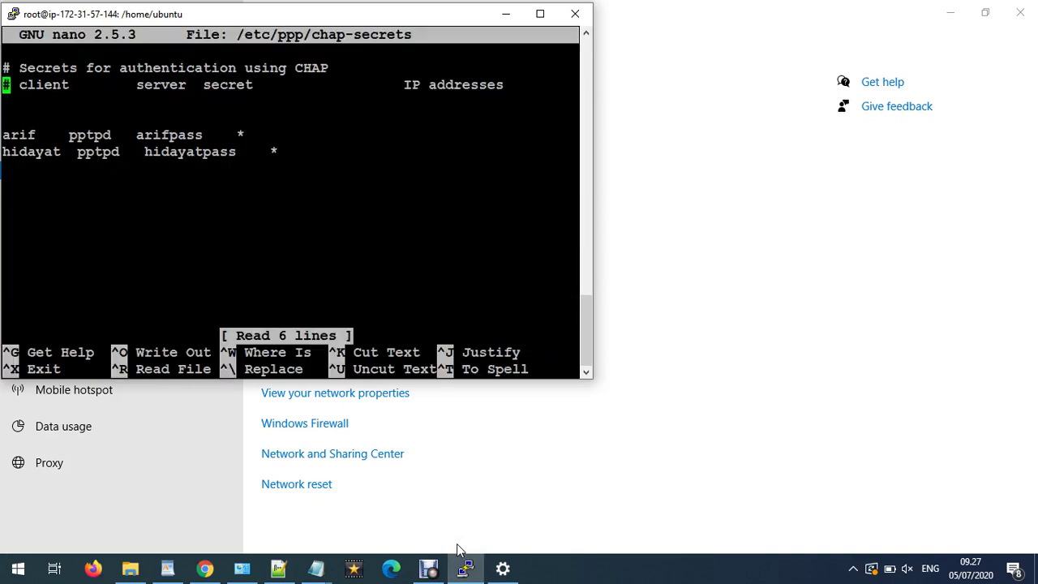
key(Down)
key(Down)
key(Down)
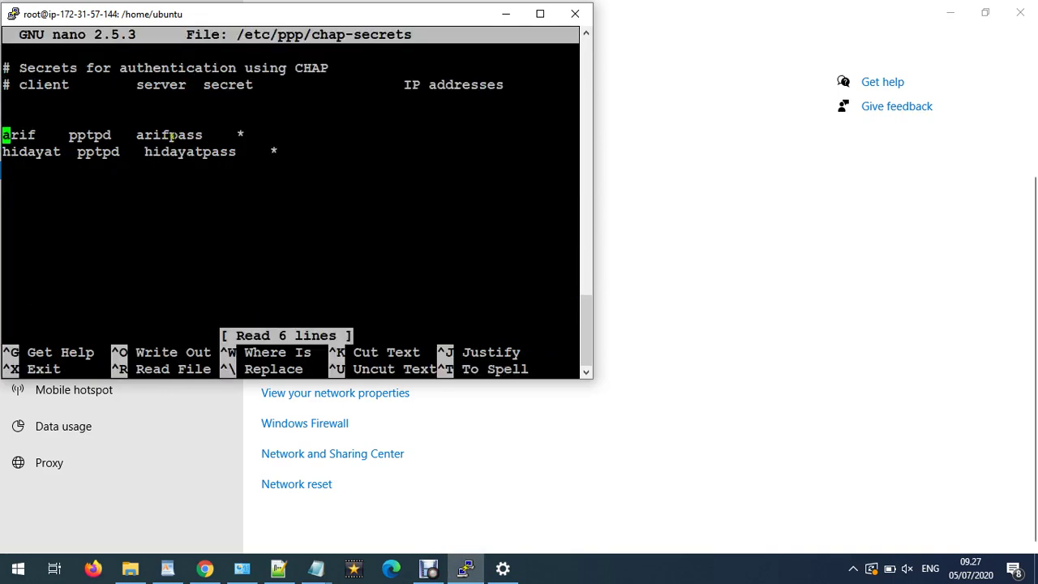
click(462, 568)
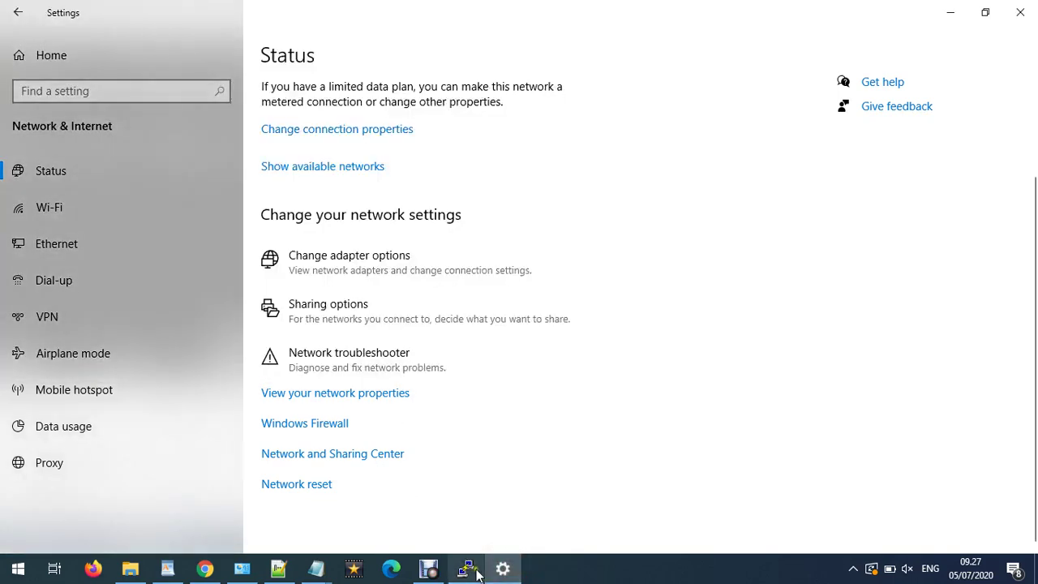
- Start connecting to TESTING VPN LINUX INDONESIAN NETWORK again from the tray network list
click(945, 12)
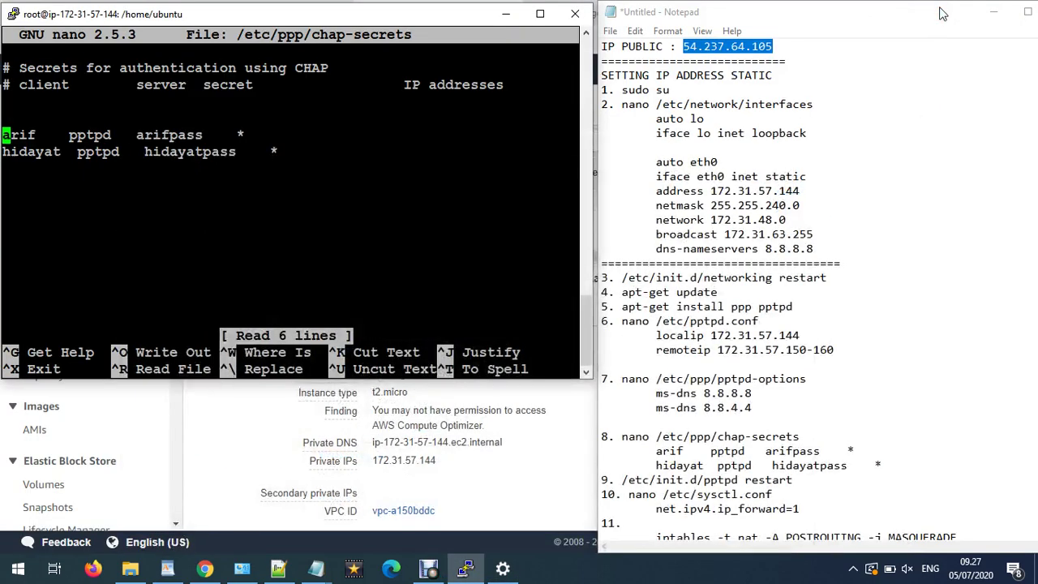
click(854, 568)
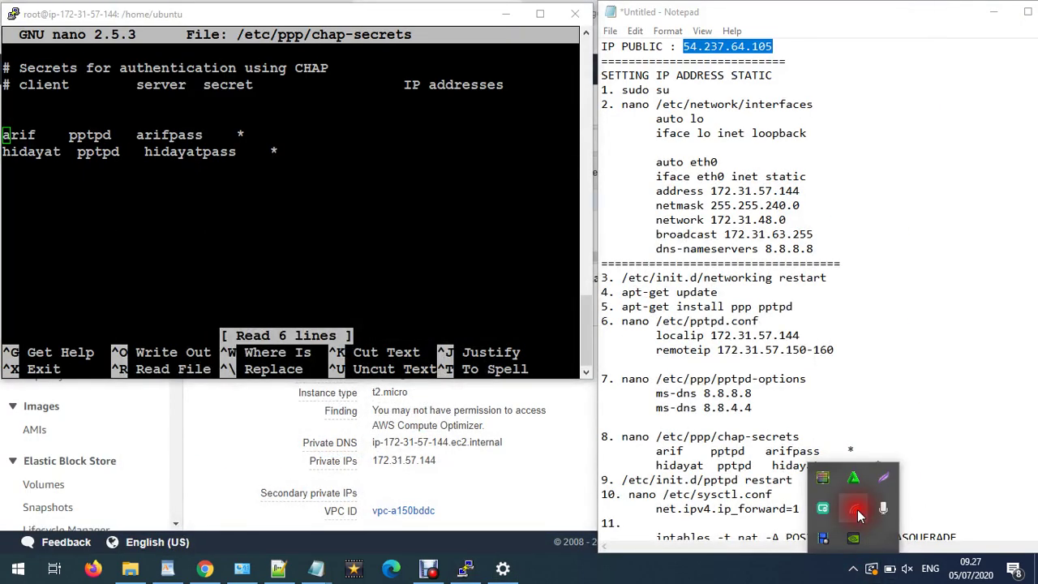
click(858, 510)
click(880, 173)
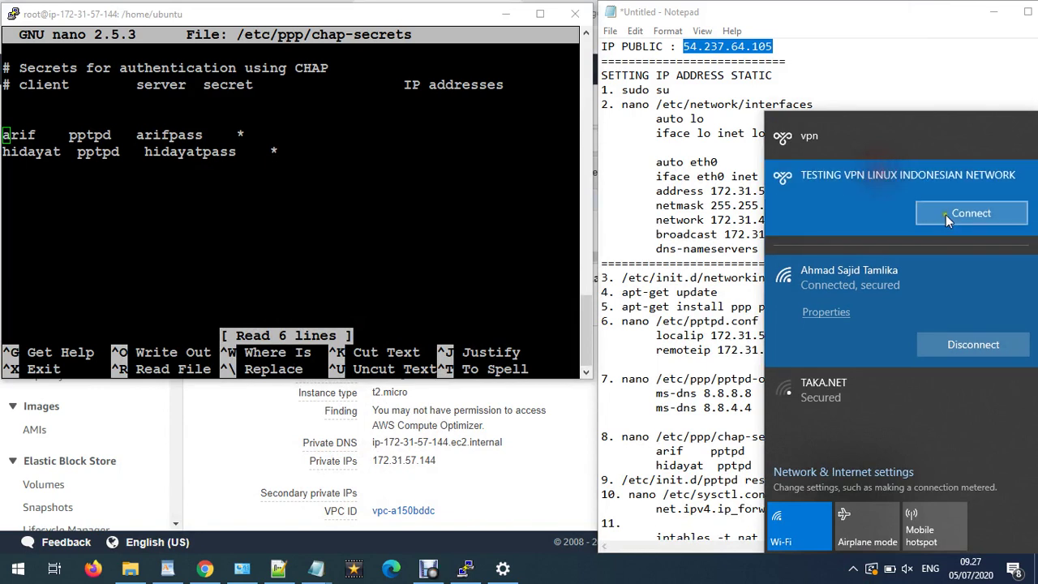
click(945, 215)
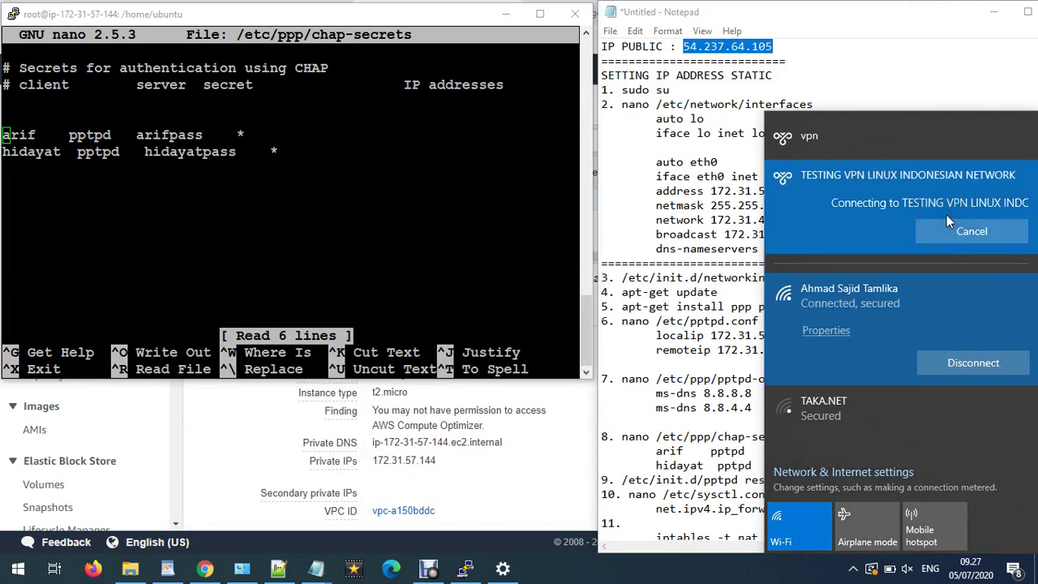
- Sign in with the VPN username and password and wait for the connection to show Connected
text(arif)
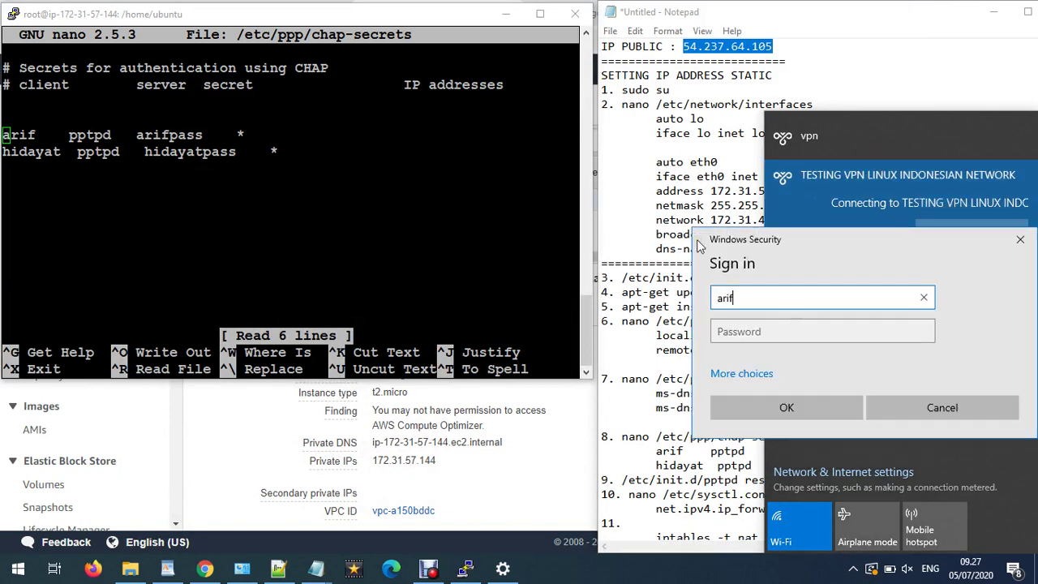
click(779, 334)
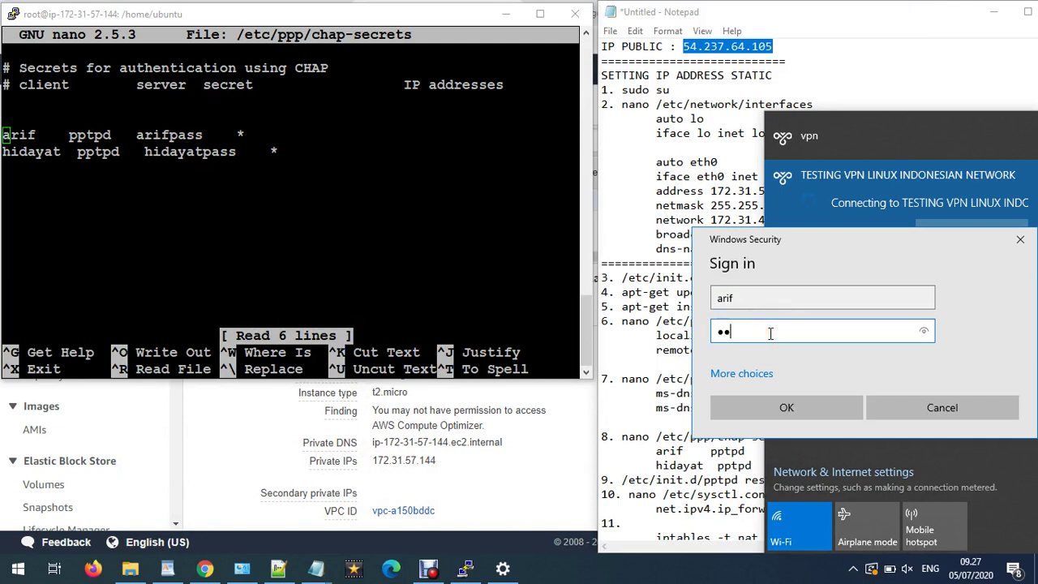
click(923, 331)
click(819, 415)
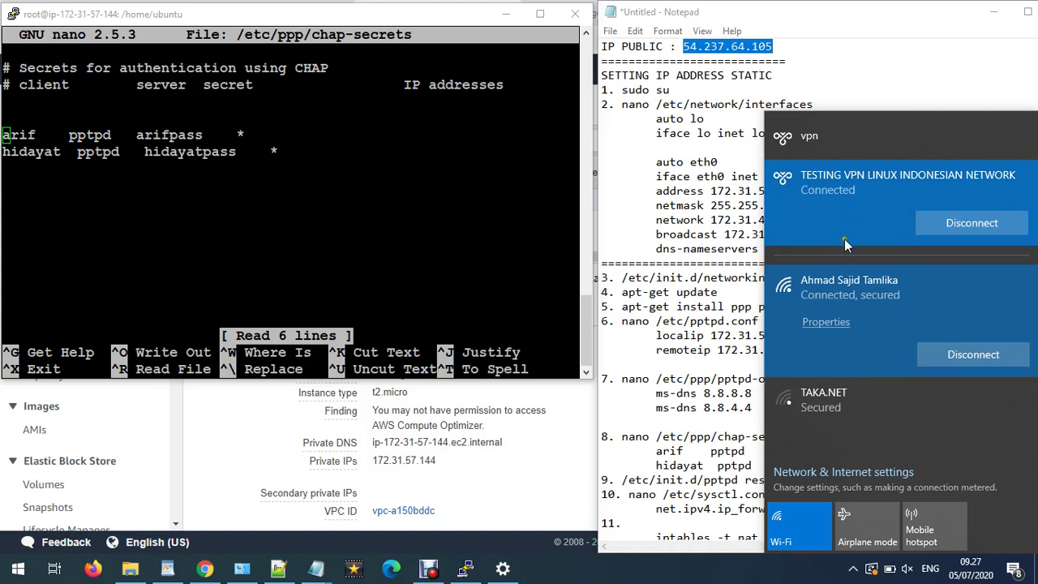
click(853, 570)
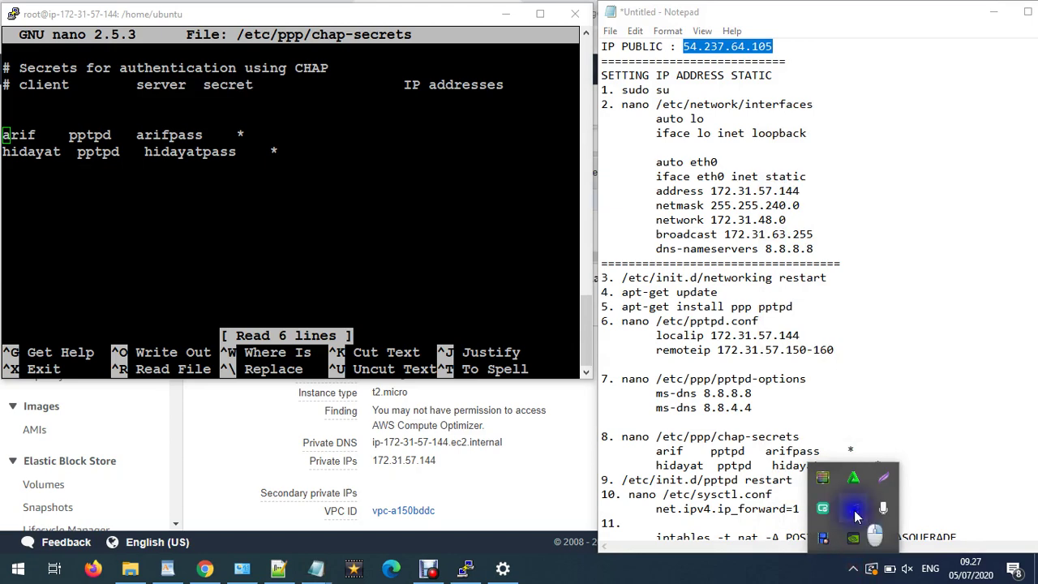
- Open the VPN connection's Status window via Network settings > Change adapter options
right_click(855, 503)
click(857, 491)
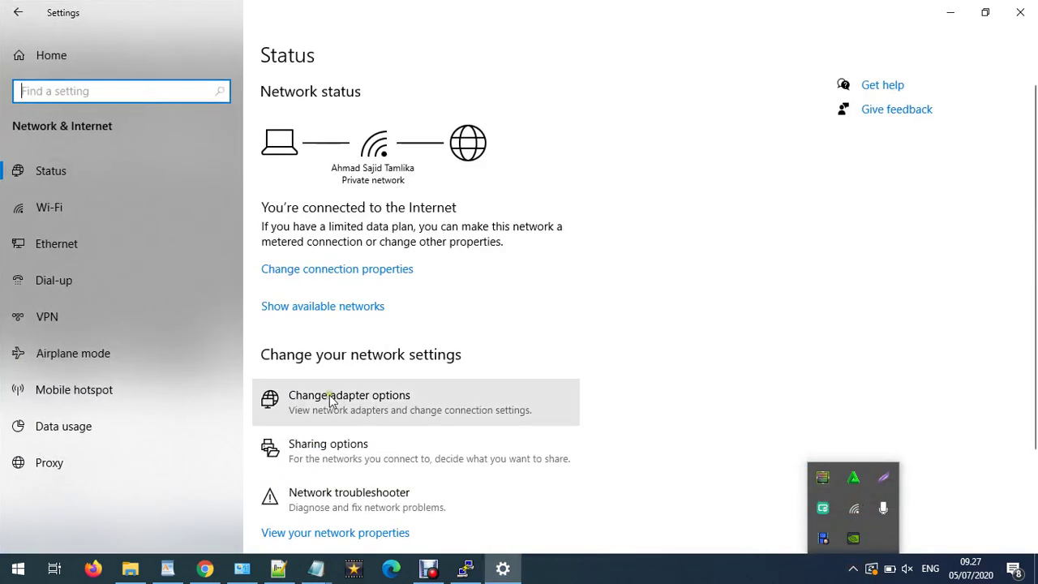
click(330, 395)
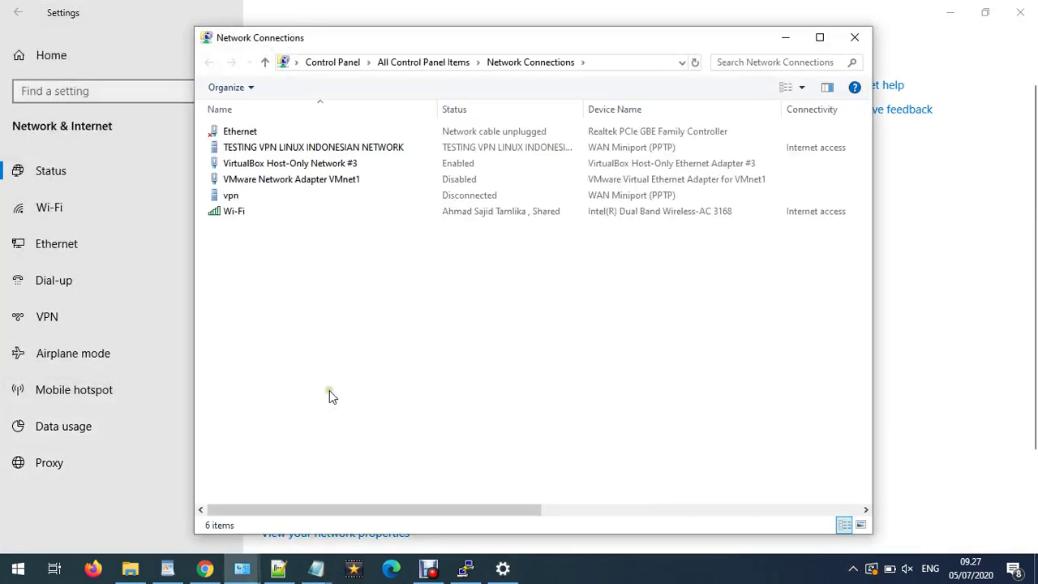
click(253, 146)
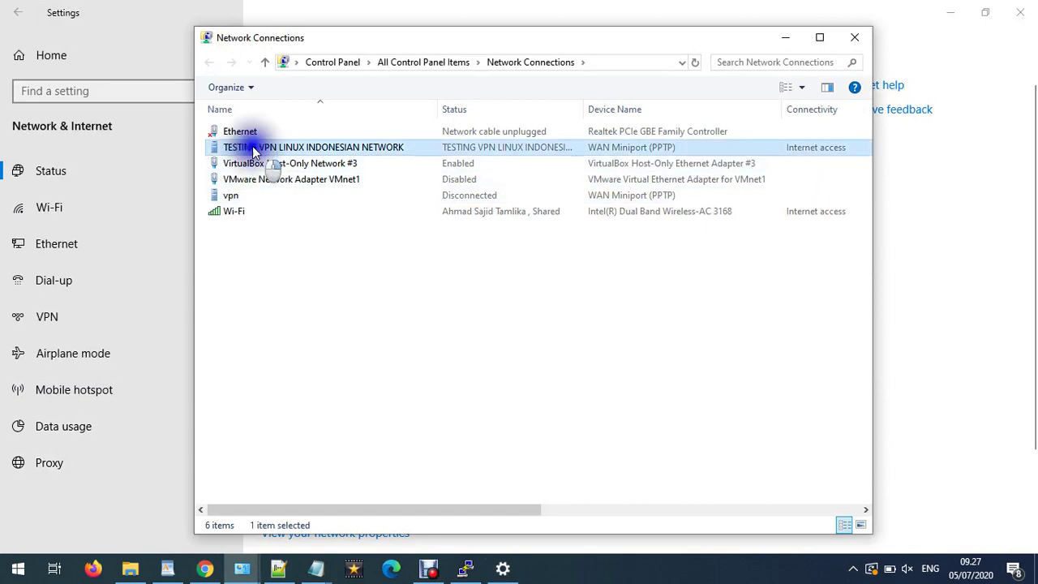
right_click(252, 147)
click(284, 174)
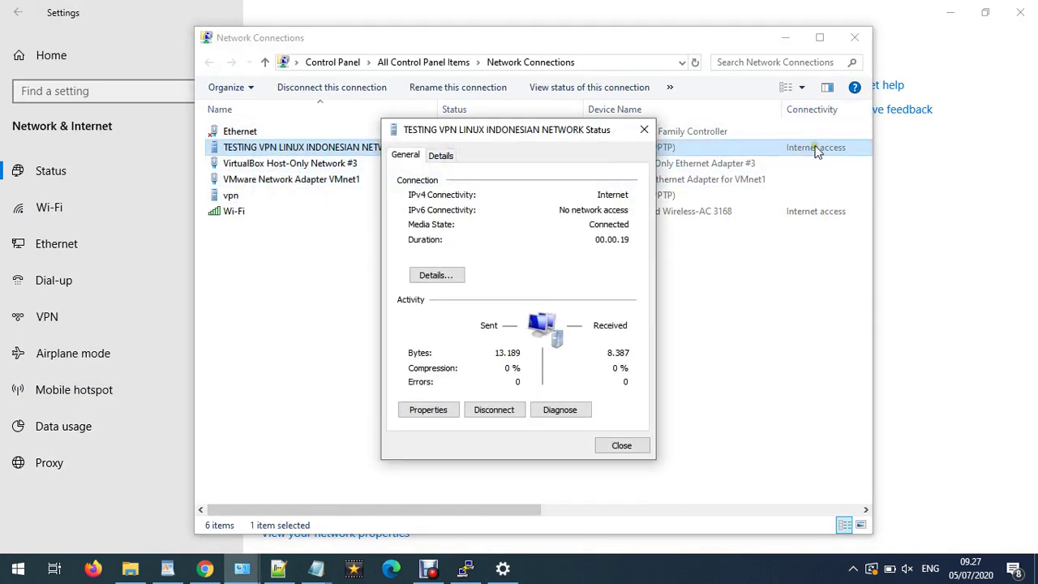
- Show the VPN connection details, noting client IPv4 address 172.31.57.145
click(442, 276)
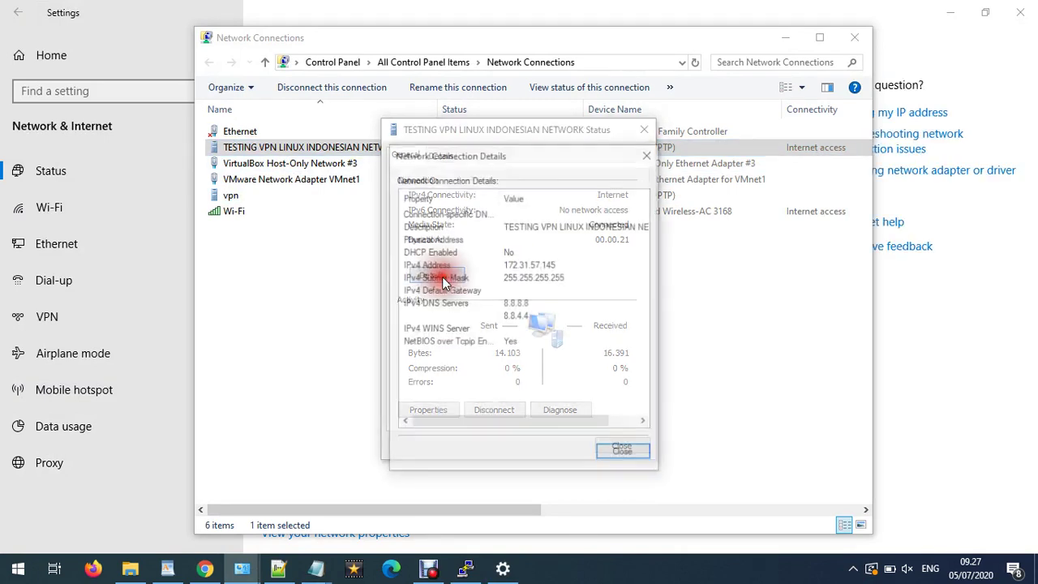
click(553, 267)
mouse_move(317, 568)
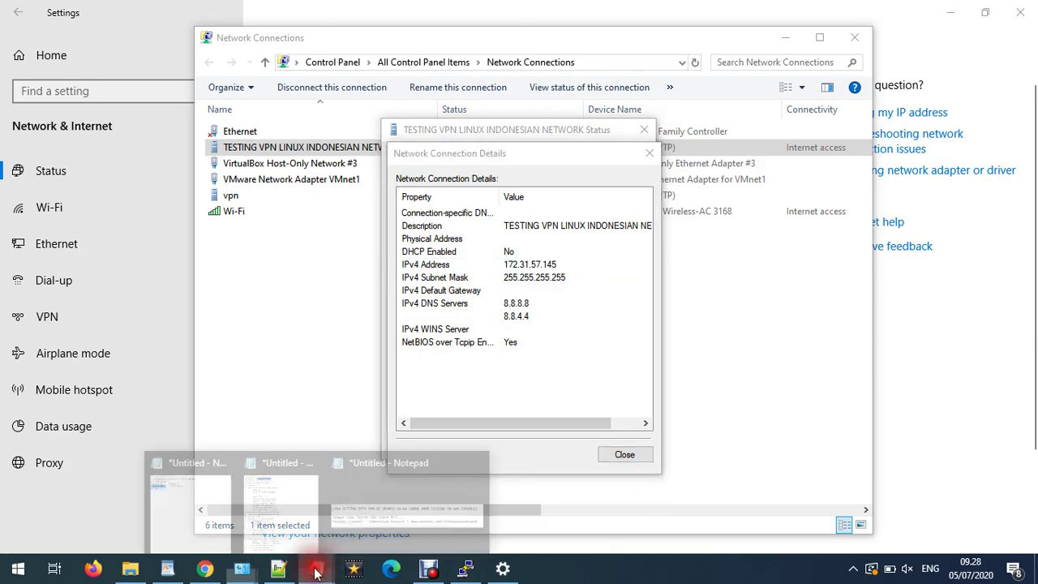
click(328, 522)
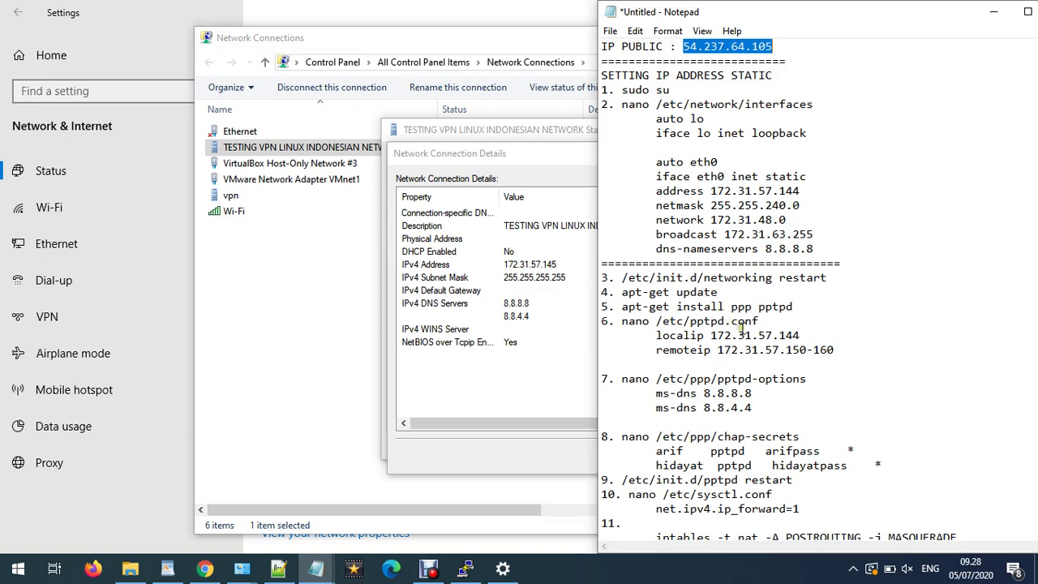
- Copy the 'nano /etc/pptpd.conf' command from the Notepad notes
drag(836, 350, 670, 350)
click(447, 328)
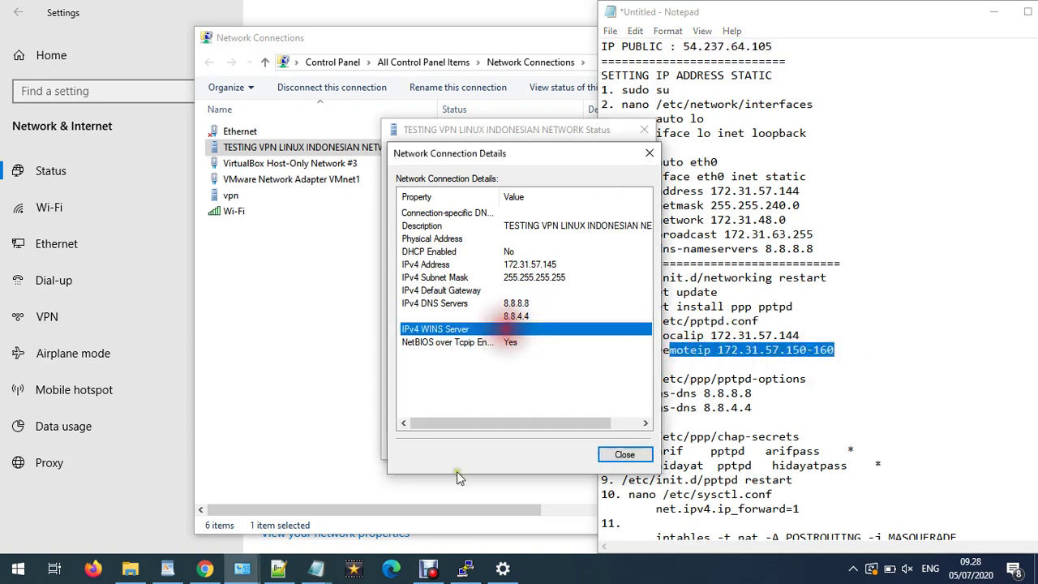
click(738, 329)
drag(759, 322, 624, 321)
right_click(626, 322)
click(646, 370)
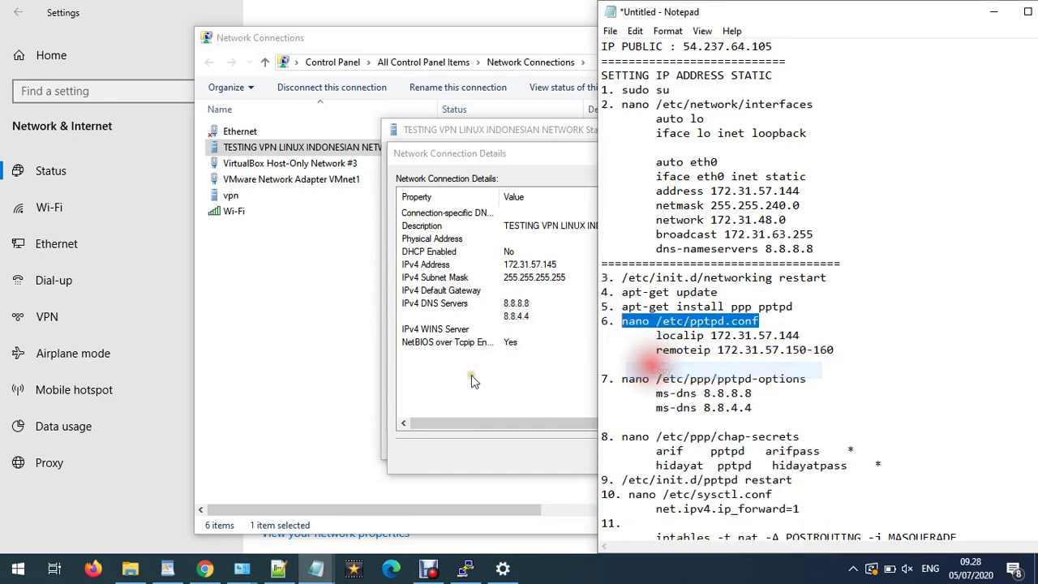
- Exit nano and run the pasted command to view localip and remoteip in /etc/pptpd.conf
click(464, 569)
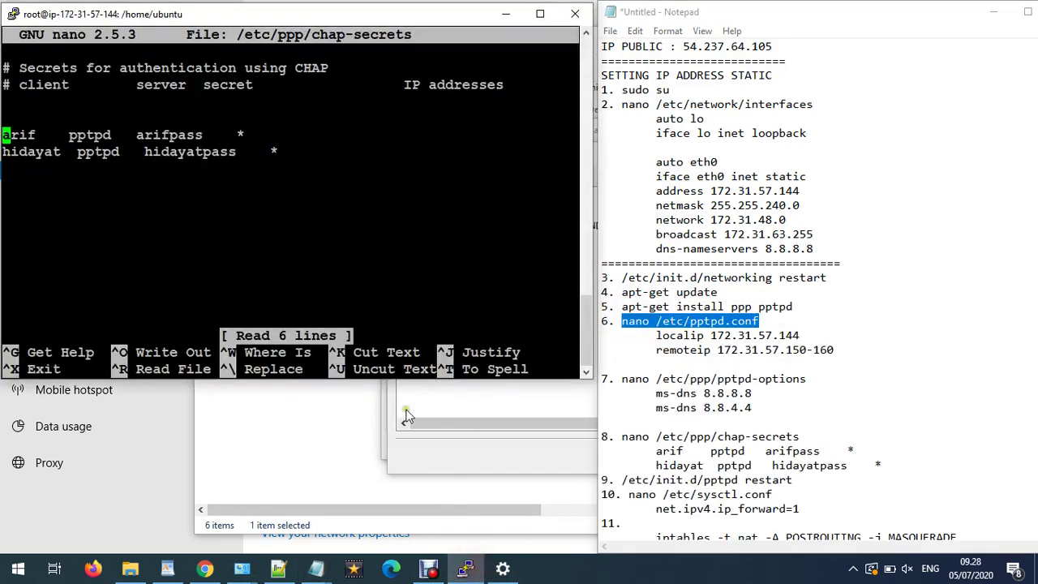
key(ctrl+x)
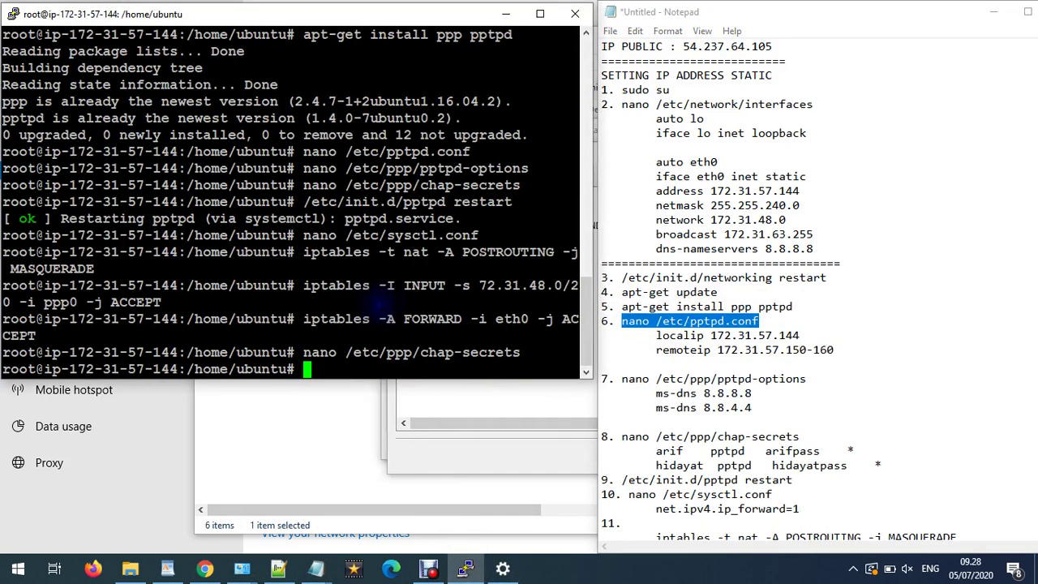
right_click(375, 303)
key(Return)
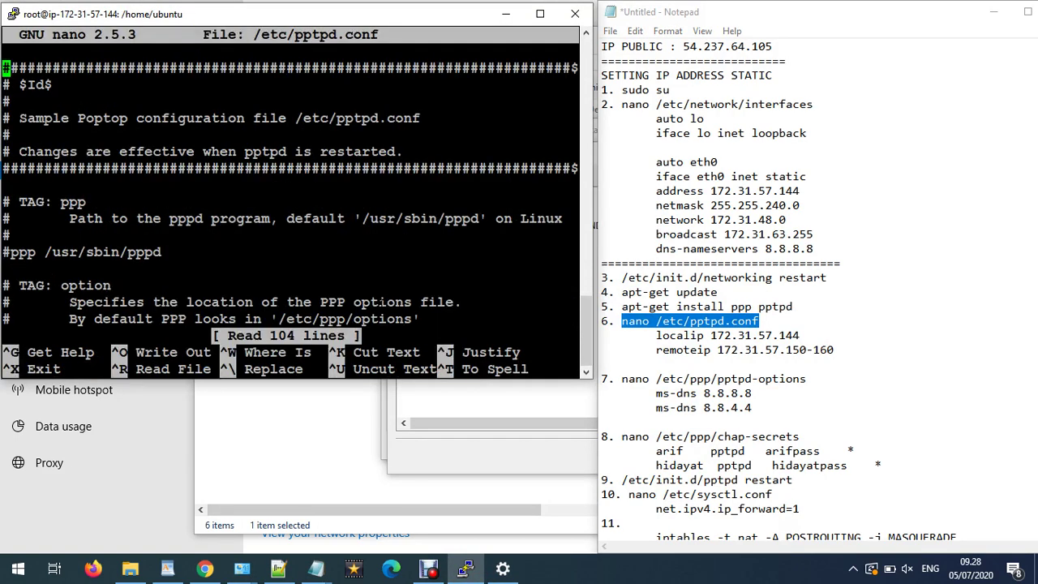
key(Down)
key(Down)
key(Down)
key(Down)
key(Down)
key(Down)
key(Down)
key(Down)
key(Down)
key(Down)
key(Down)
key(Down)
key(Down)
key(Down)
key(Down)
key(Down)
key(Down)
key(Down)
key(Down)
key(Down)
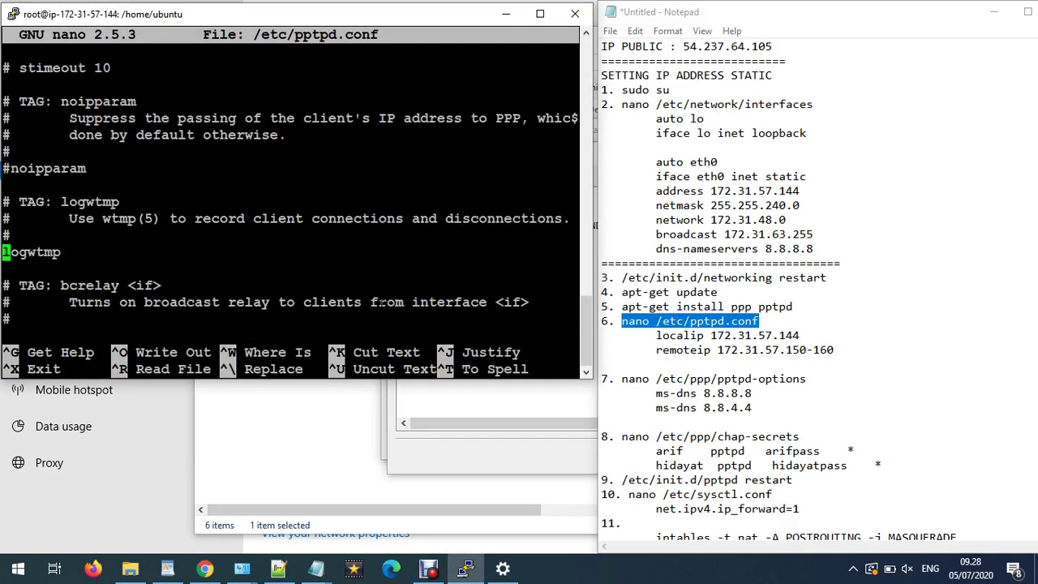
key(Down)
key(Down)
key(Down)
key(Down)
key(Down)
key(Down)
key(Down)
key(Down)
key(Down)
key(Down)
key(Down)
key(Down)
key(Down)
key(Down)
key(Down)
key(Down)
key(Down)
key(Down)
key(Down)
key(Down)
key(Down)
key(Down)
key(Down)
key(Down)
key(Down)
key(Down)
key(Down)
key(Down)
key(Down)
key(Down)
key(Down)
key(Down)
key(Down)
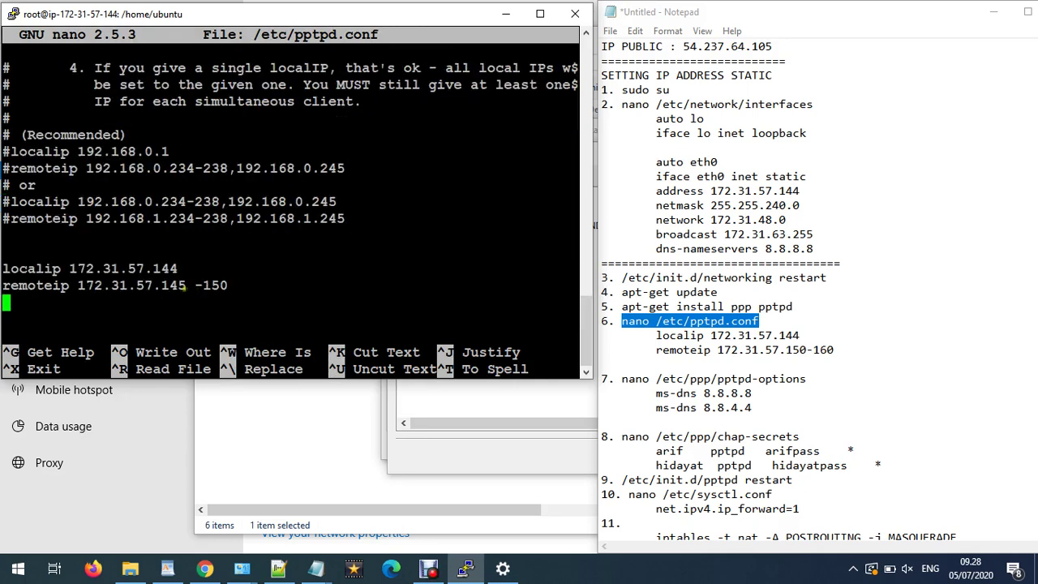
- Correct the notes' remoteip range to read 172.31.57.145-150
click(792, 349)
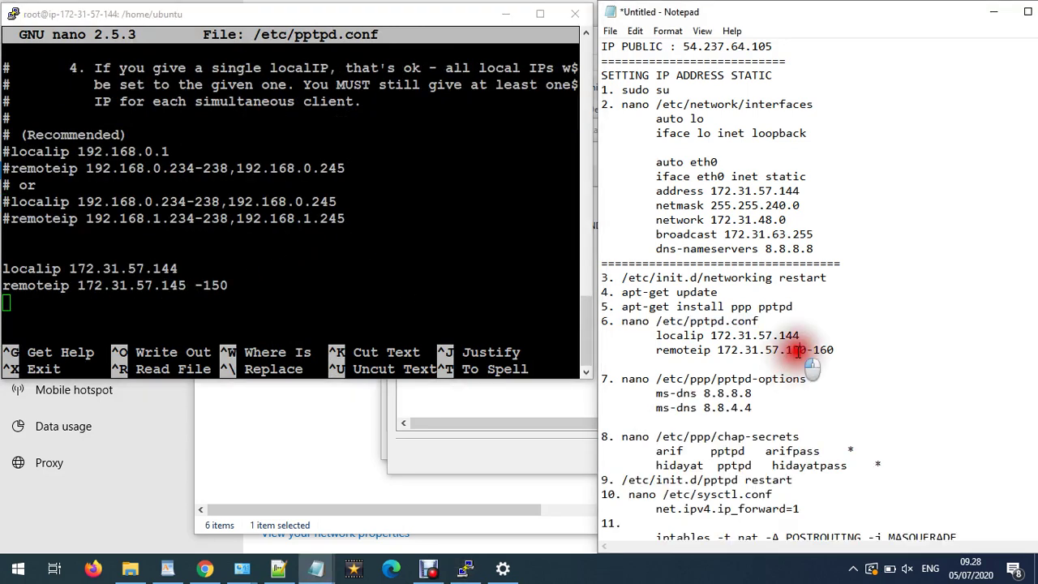
key(BackSpace)
text(4)
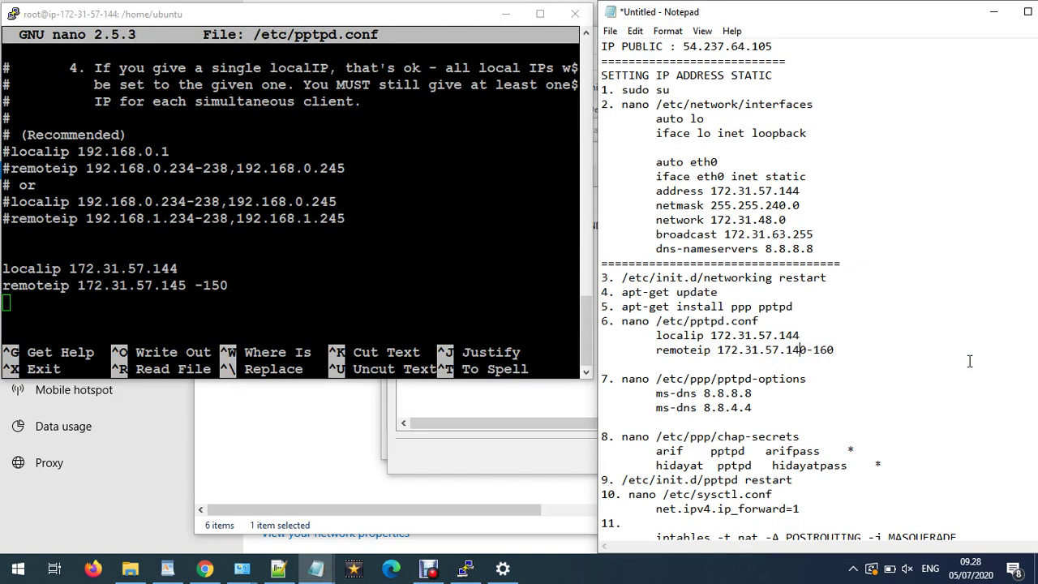
key(Delete)
text(5)
key(Right)
key(Right)
- Compare the notes with the connection details, then close the details dialog
click(448, 415)
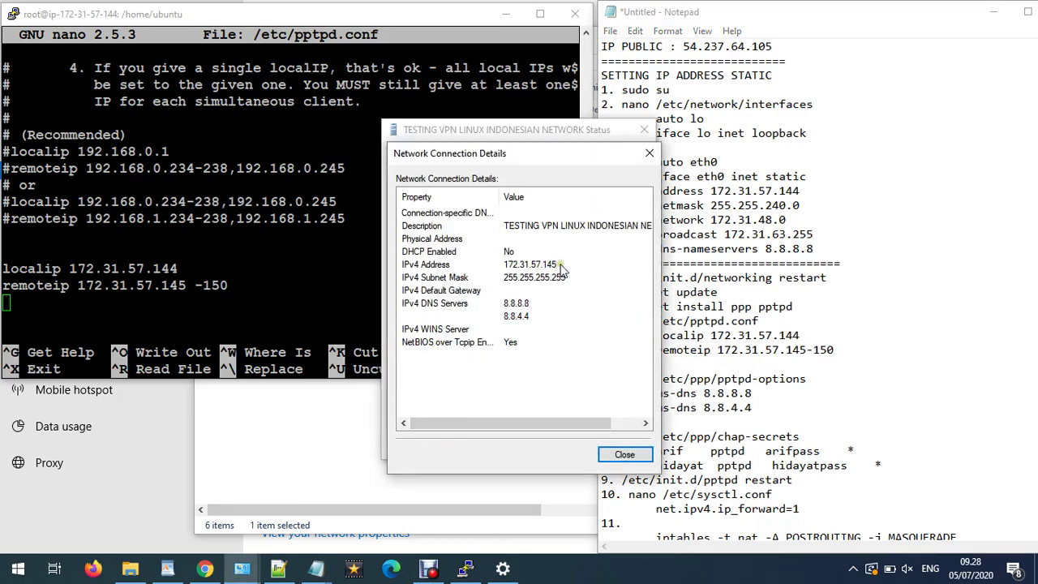
click(803, 356)
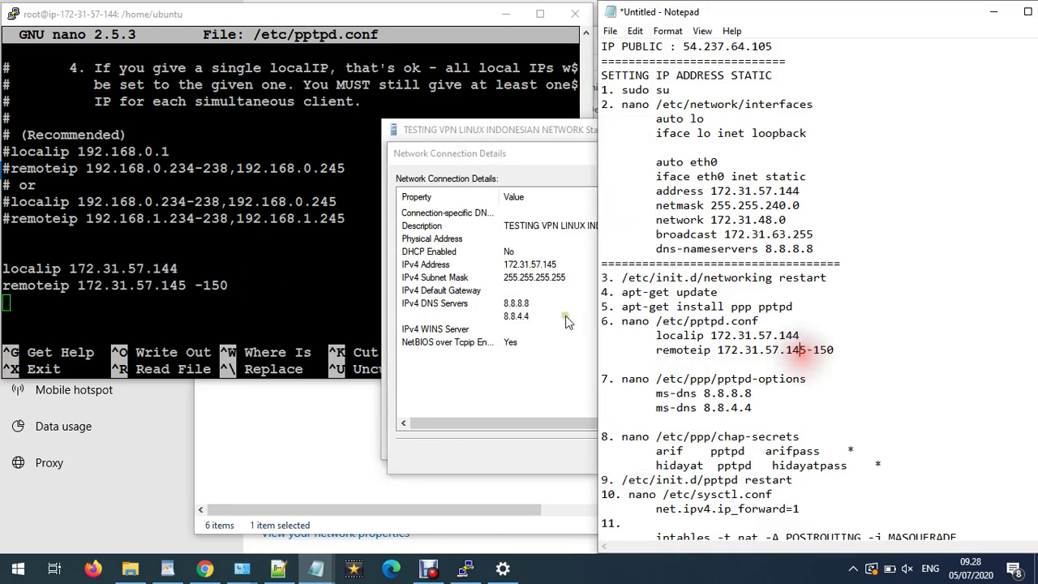
click(542, 302)
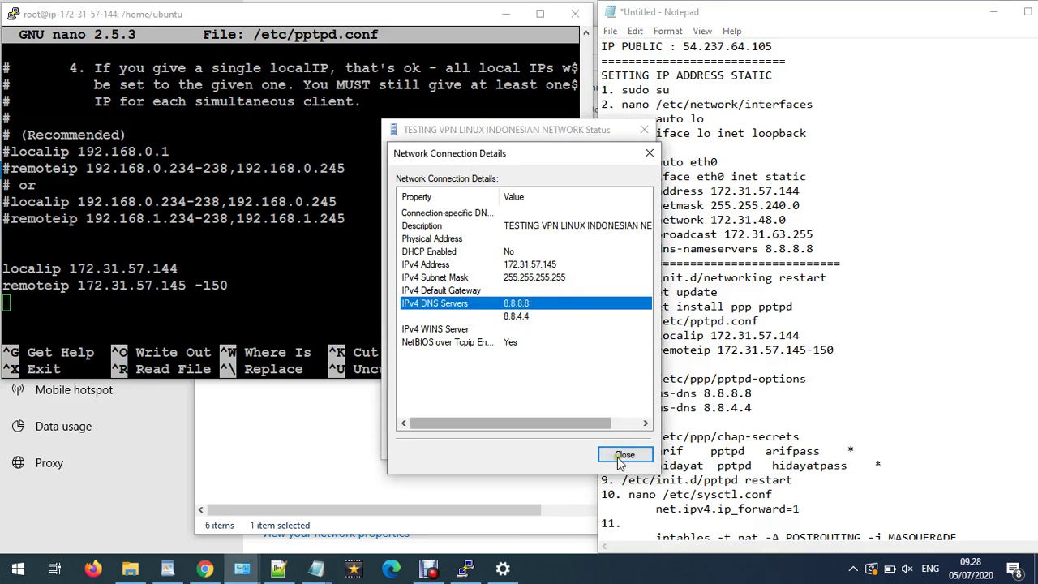
click(625, 454)
- Open whatismyipaddress.com in a new Chrome tab, confirming public IP 54.237.64.105 via Amazon, Ashburn
click(205, 570)
key(ctrl+t)
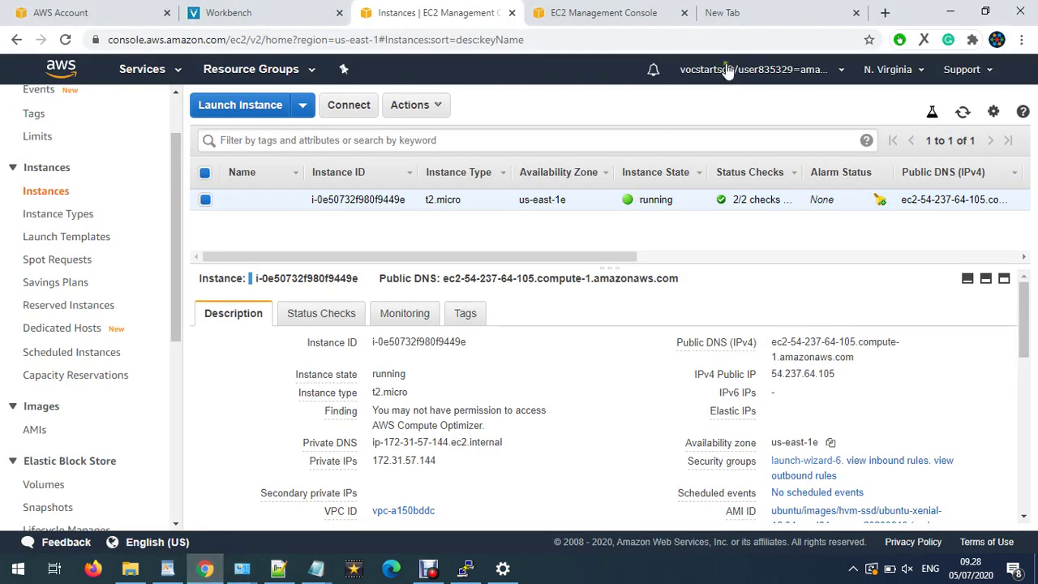
text(what)
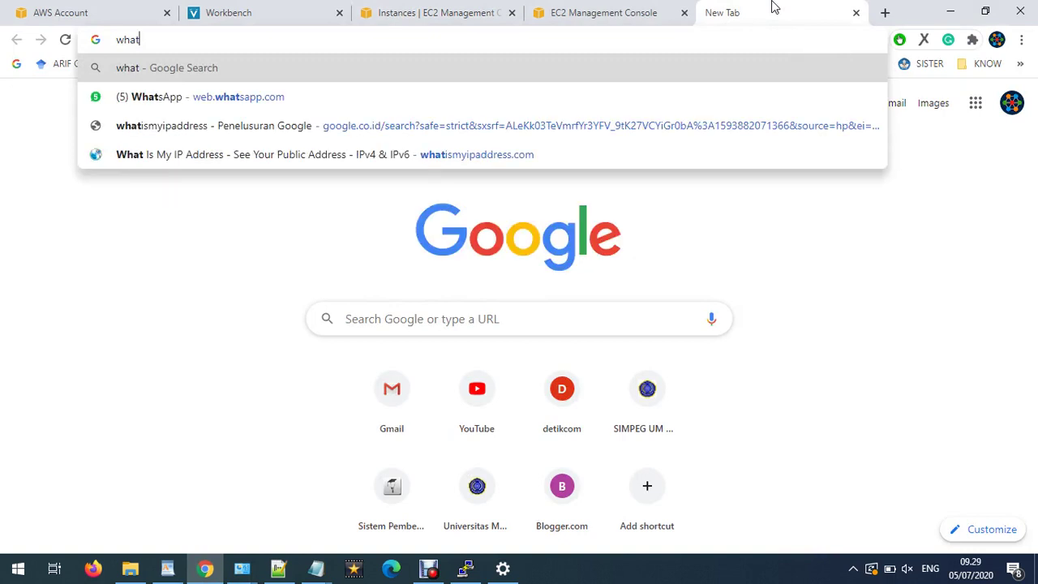
key(Down)
key(Down)
key(Down)
key(Return)
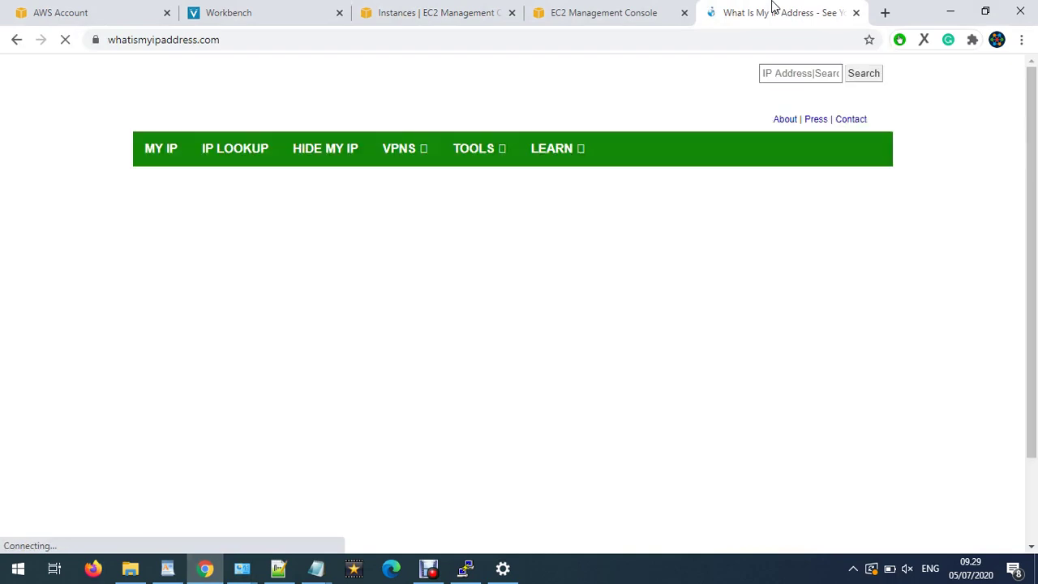
scroll(644, 246, down, 1)
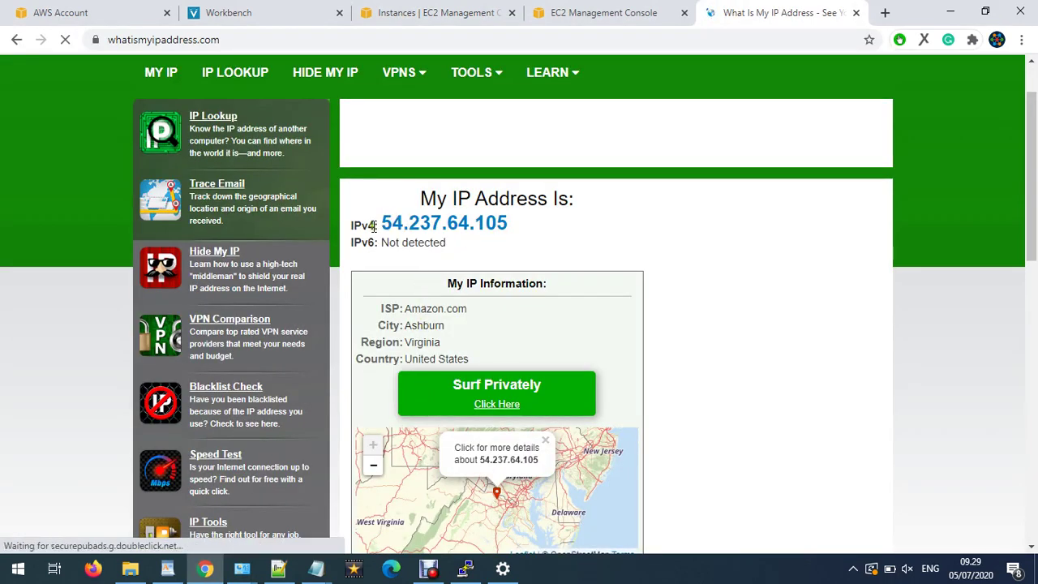
drag(408, 305, 471, 361)
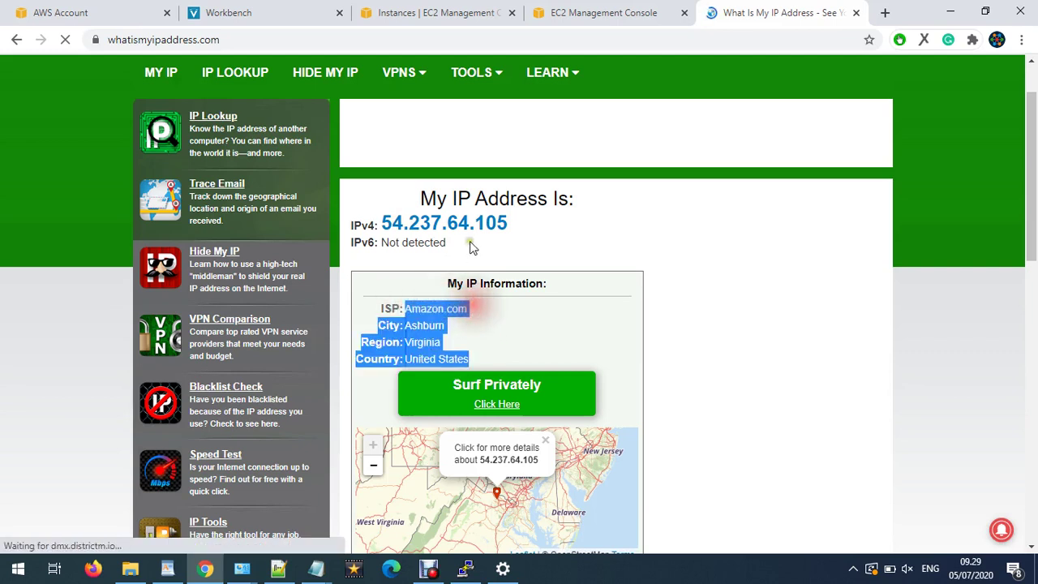